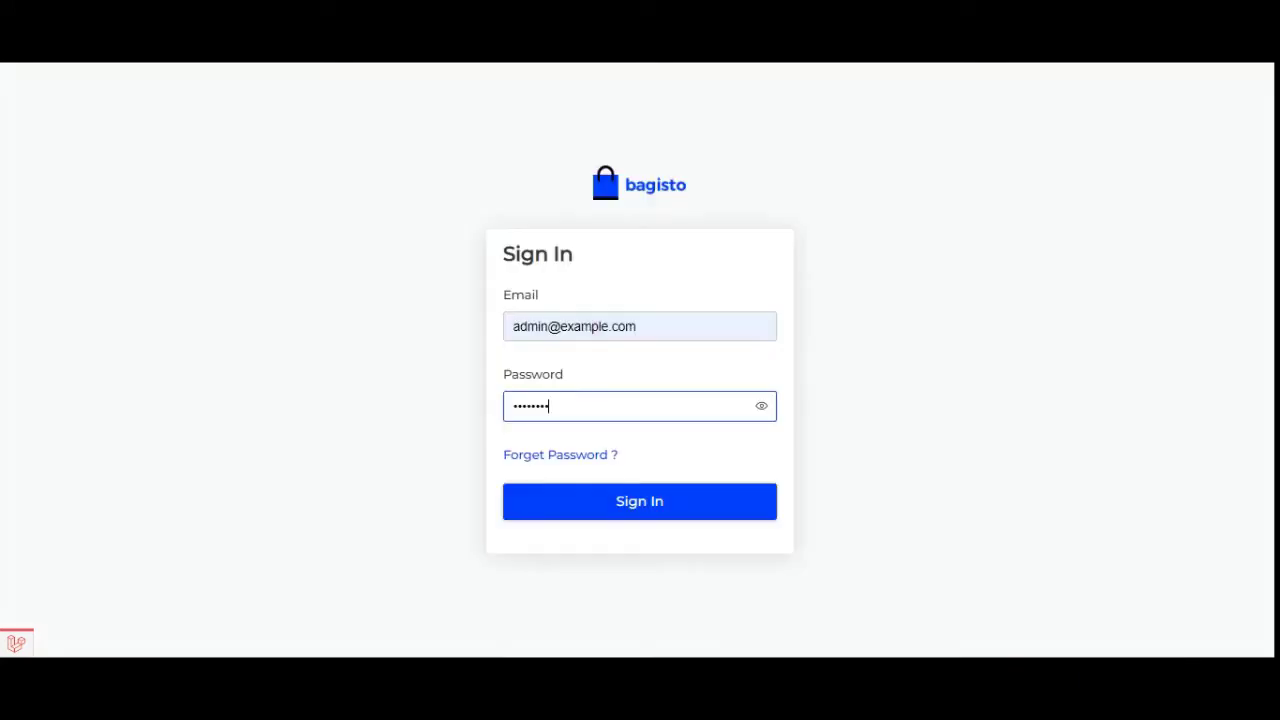
- Sign in to the admin panel and open the catalog's Attributes list
left_click(608, 505)
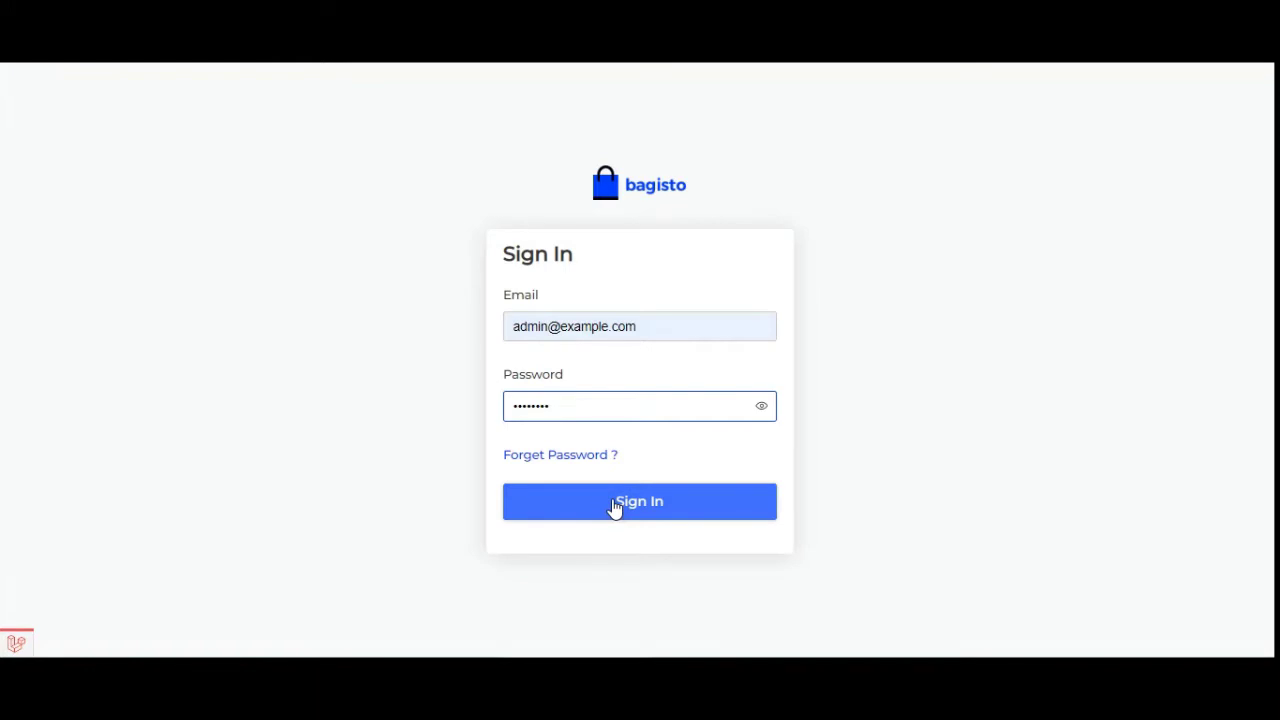
left_click(614, 507)
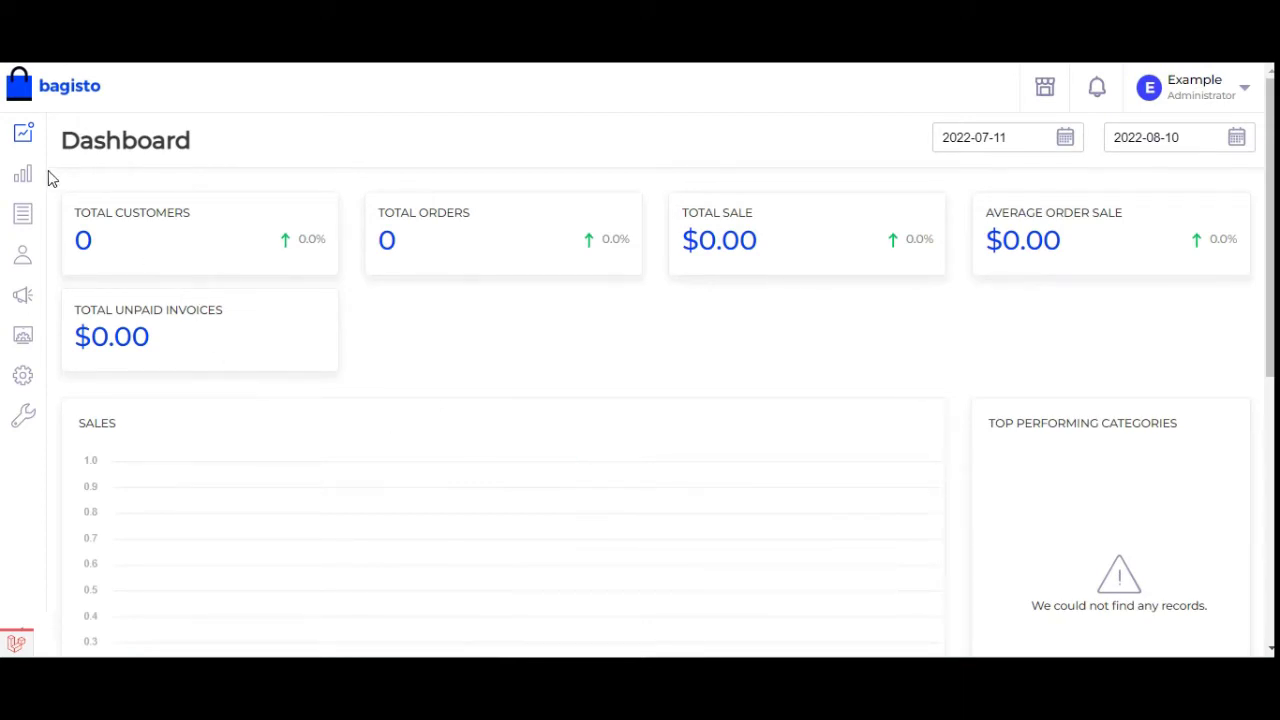
mouse_move(48, 178)
mouse_move(26, 229)
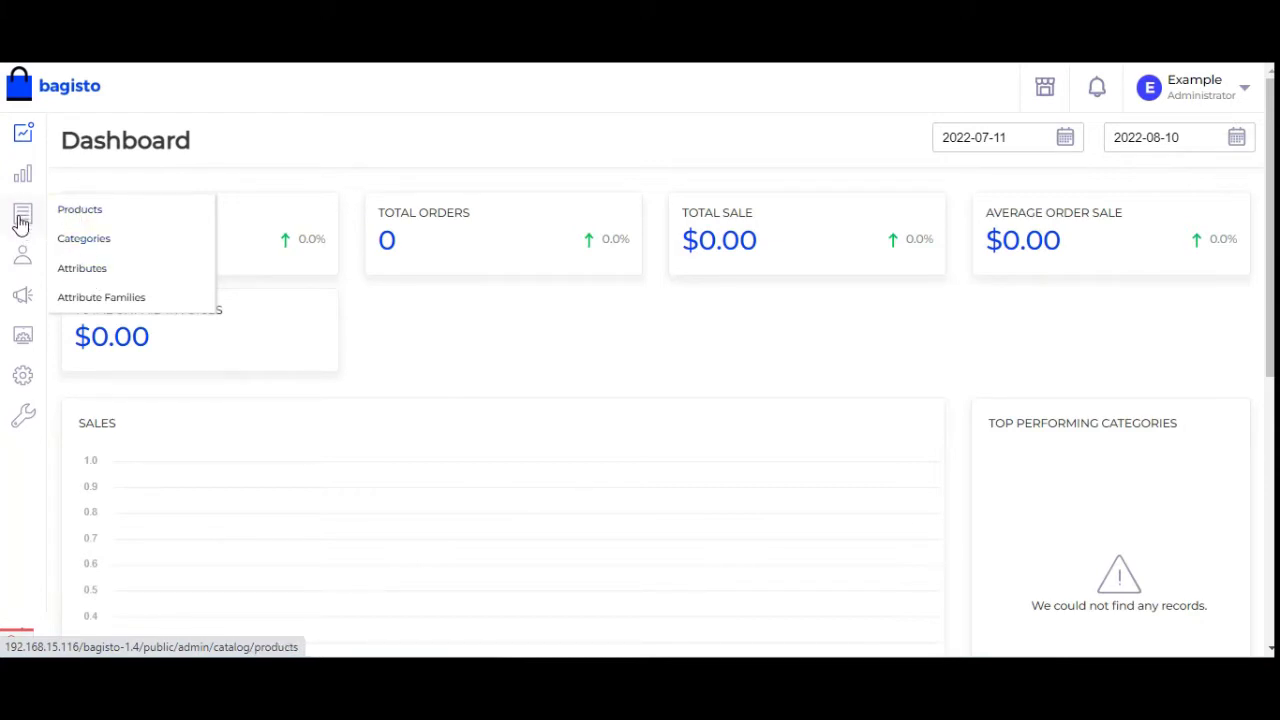
left_click(82, 268)
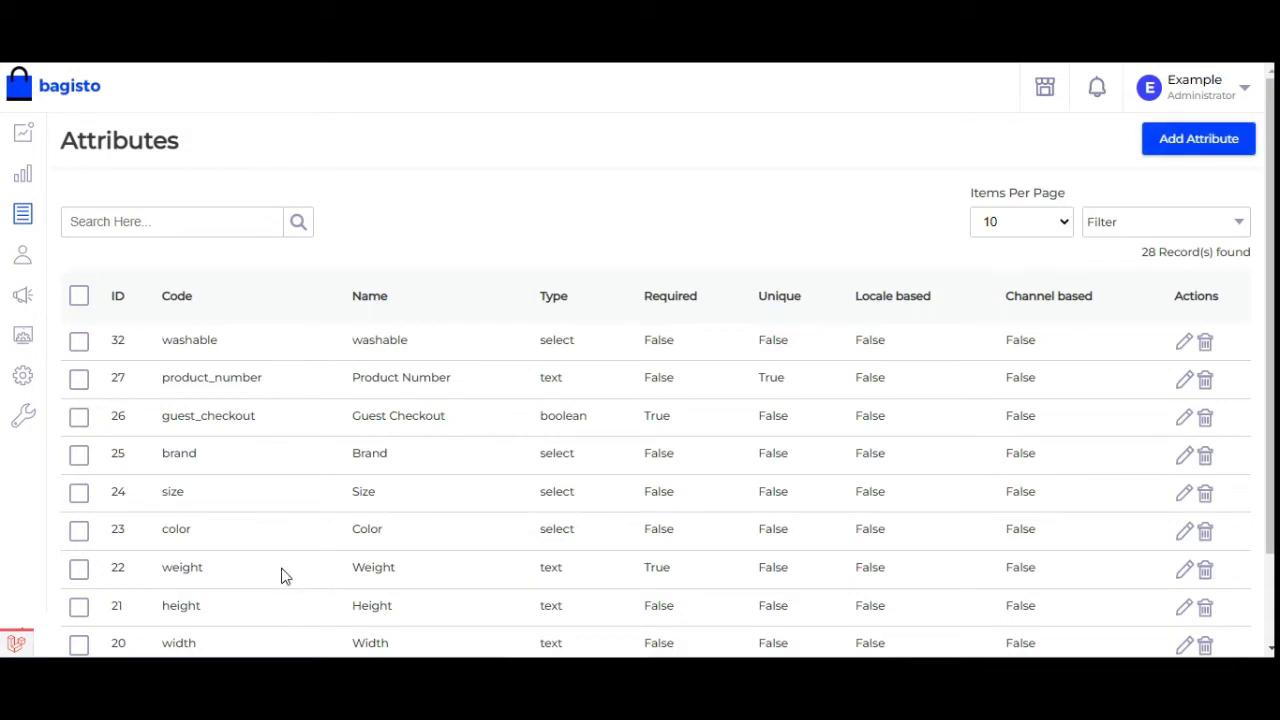
- Start adding a new attribute to the catalog
scroll(303, 529, "down", 2)
scroll(309, 528, "up", 2)
left_click(810, 288)
left_click(1177, 150)
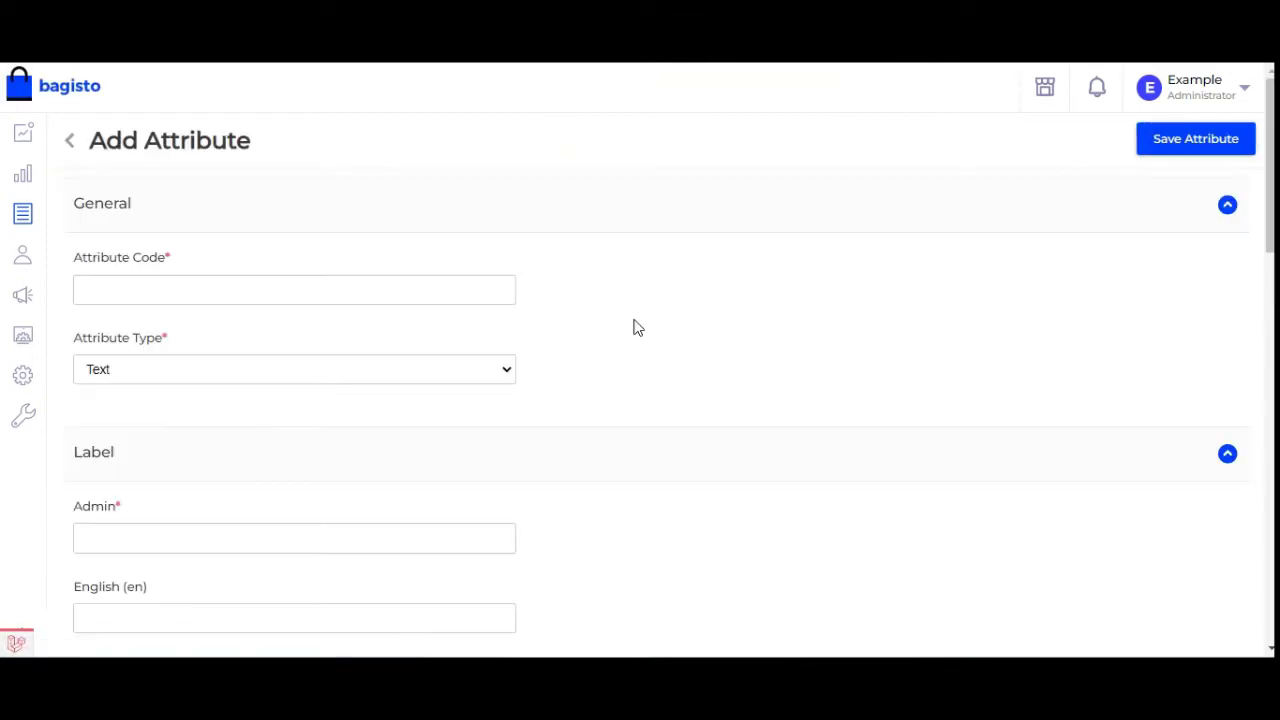
- Set the new attribute's code to choosecolour and its type to Select
left_click(260, 290)
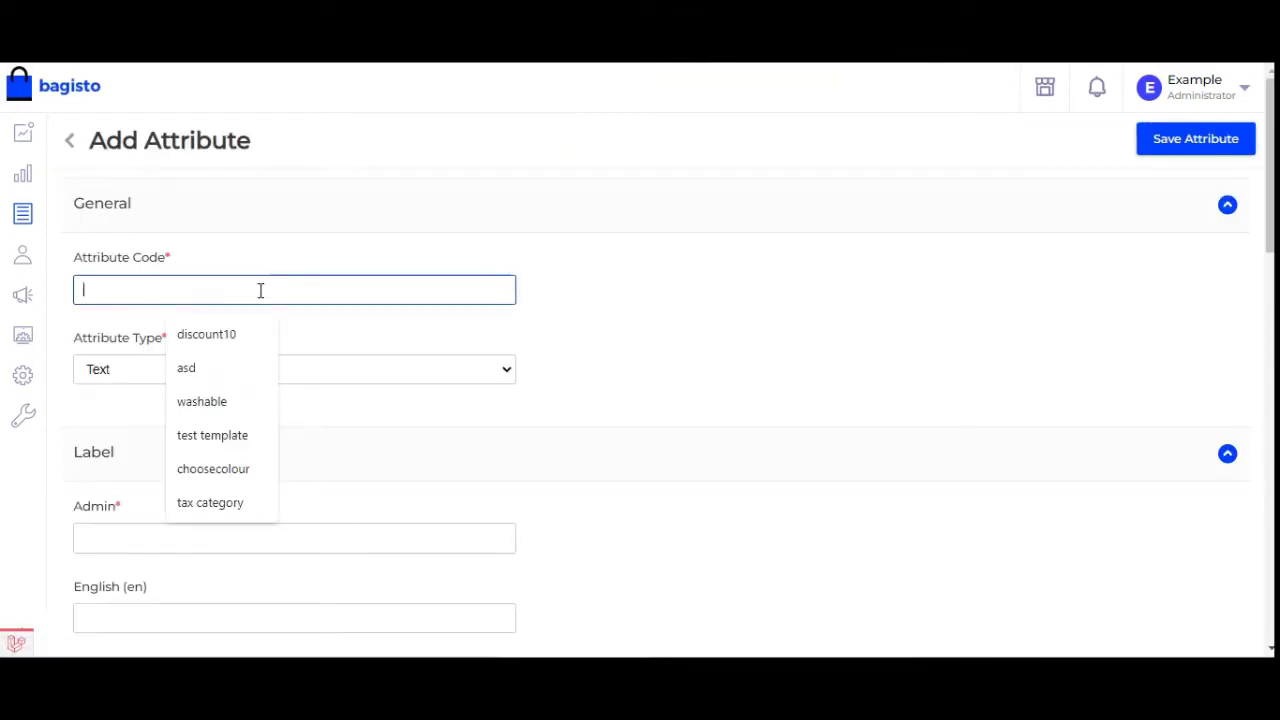
left_click(234, 469)
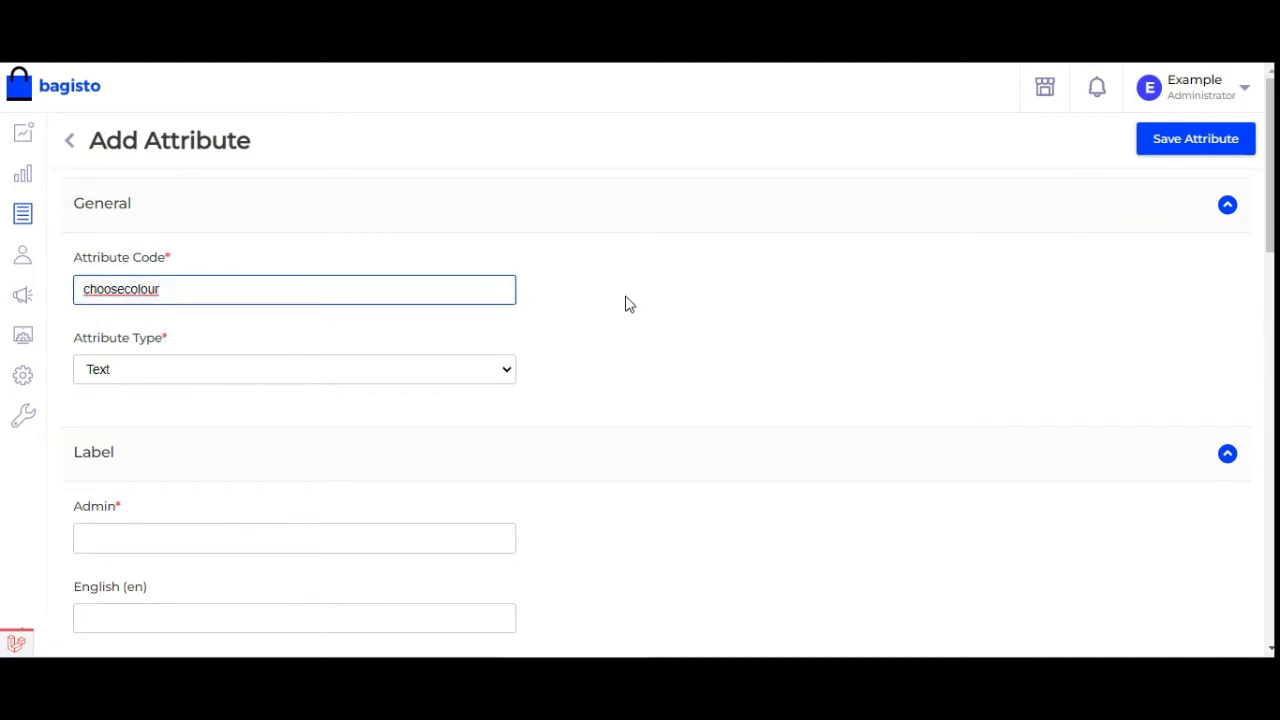
left_click(294, 371)
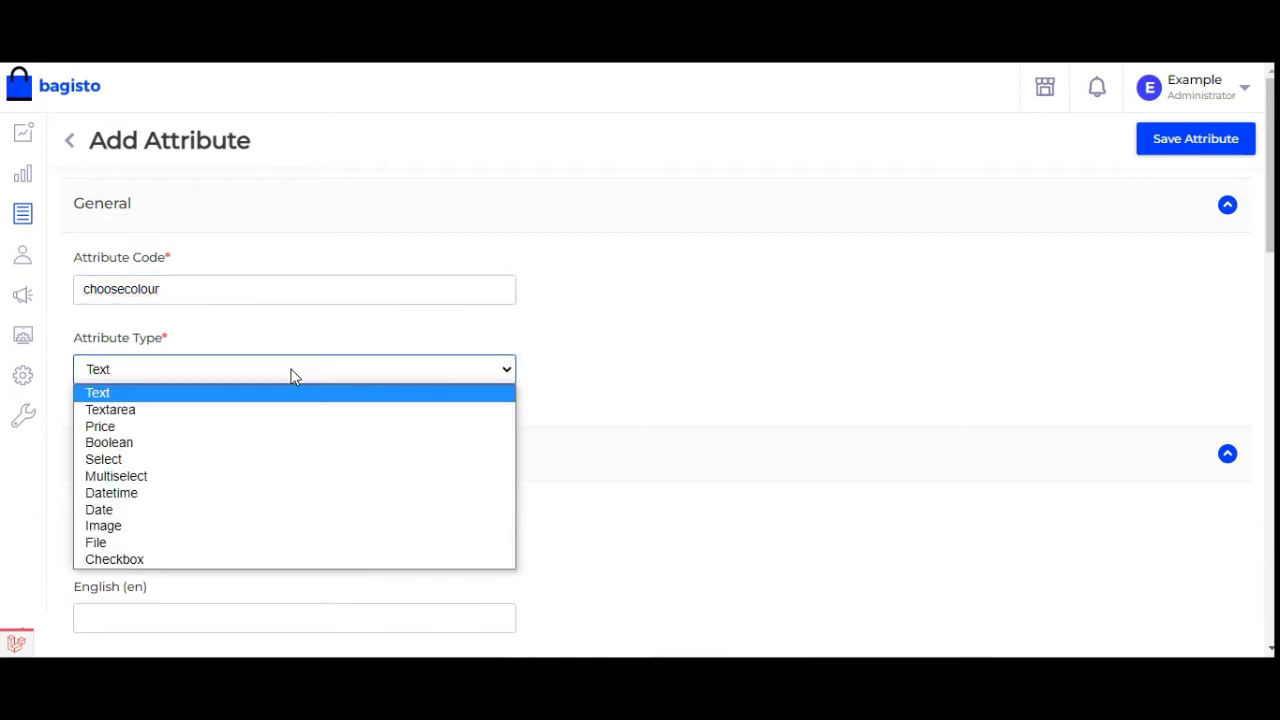
left_click(242, 462)
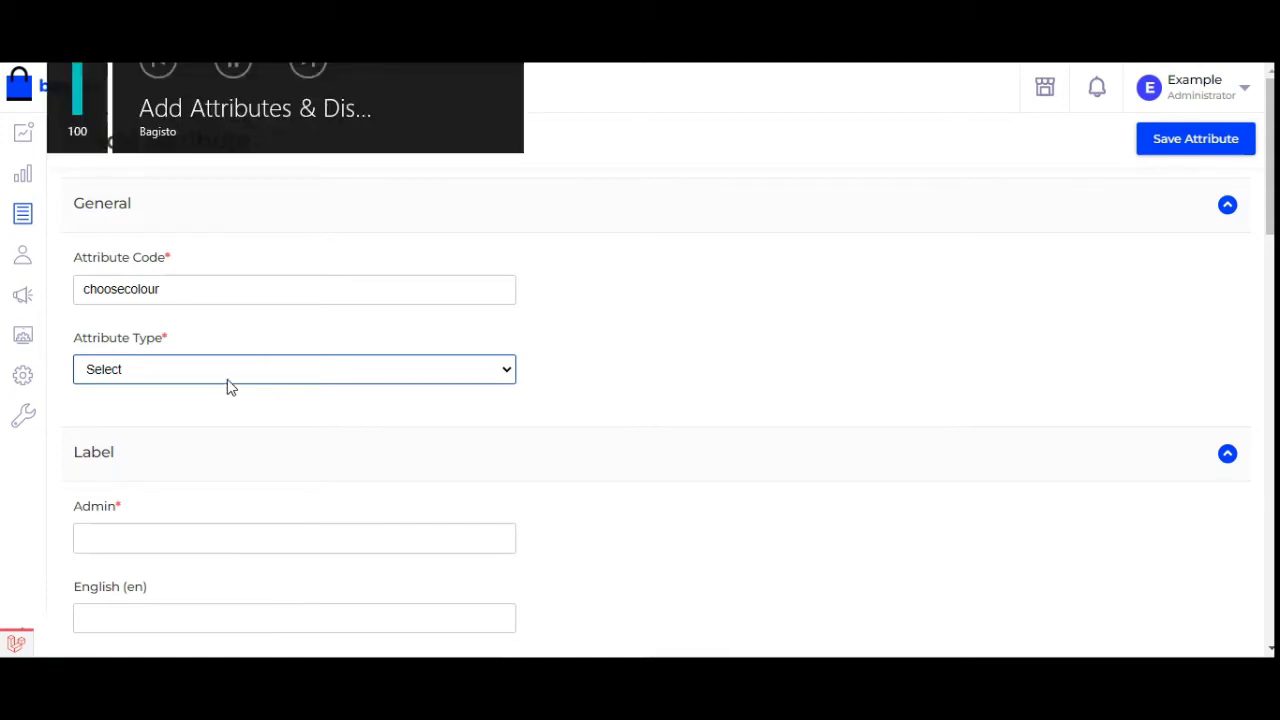
left_click(588, 365)
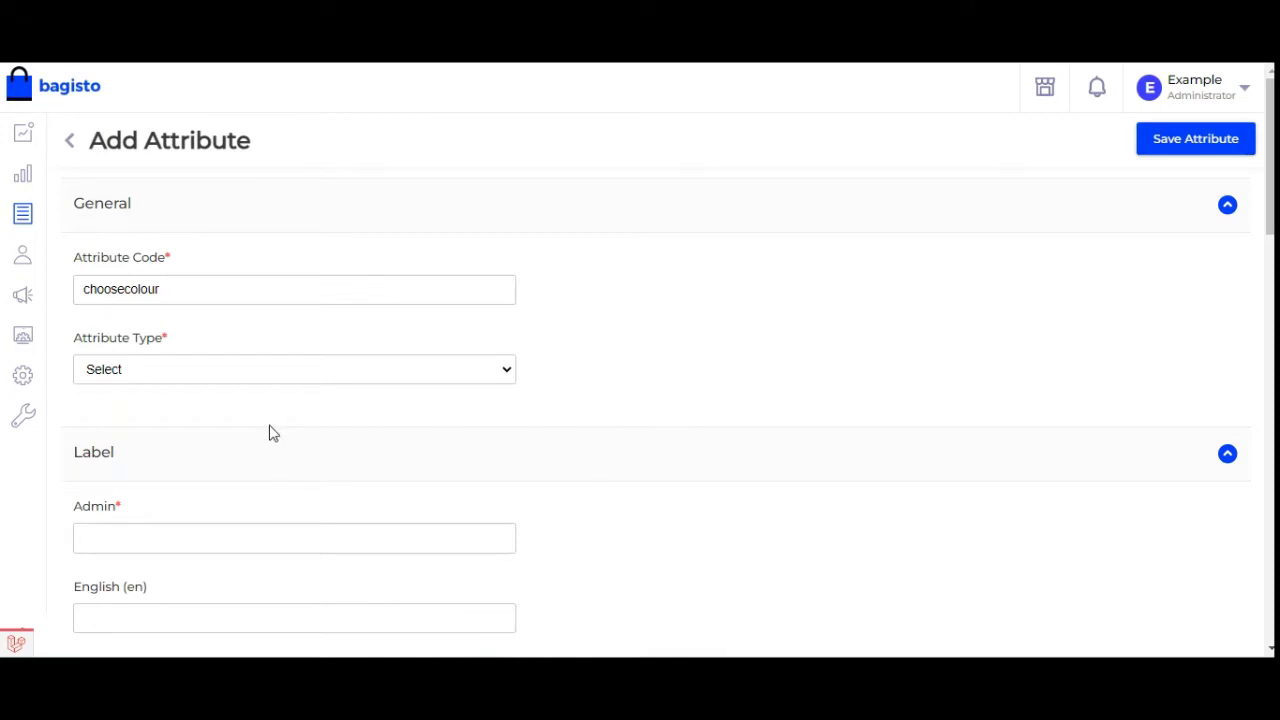
- Enter "Choose Colour" as both the Admin and the English label of the attribute
scroll(271, 431, "down", 2)
left_click(137, 353)
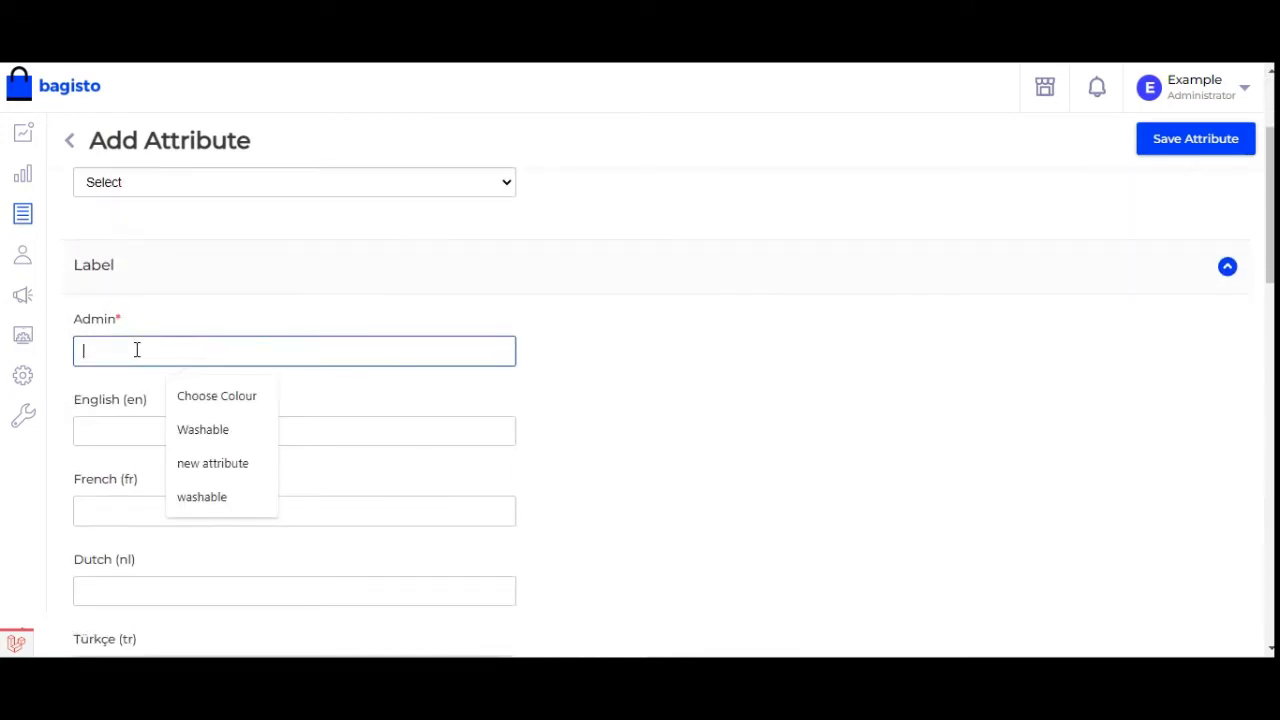
left_click(216, 399)
left_click_drag(196, 357, 57, 357)
key("ctrl+c")
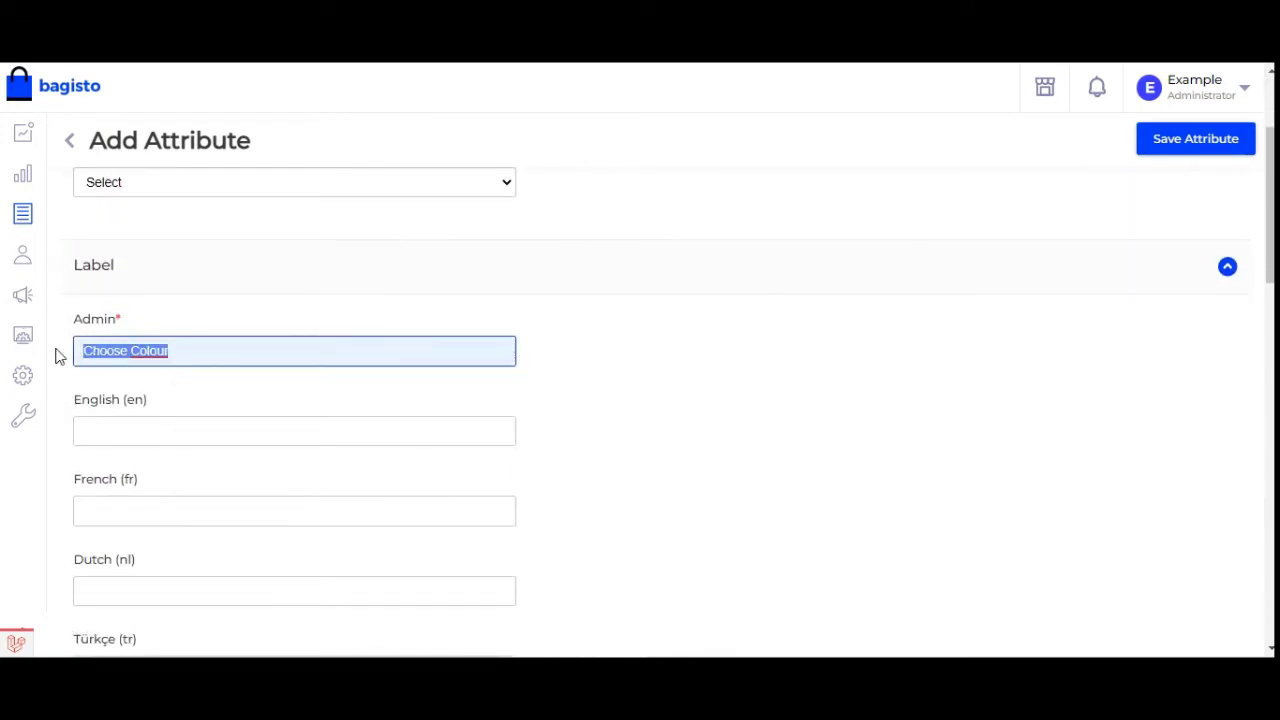
left_click(117, 432)
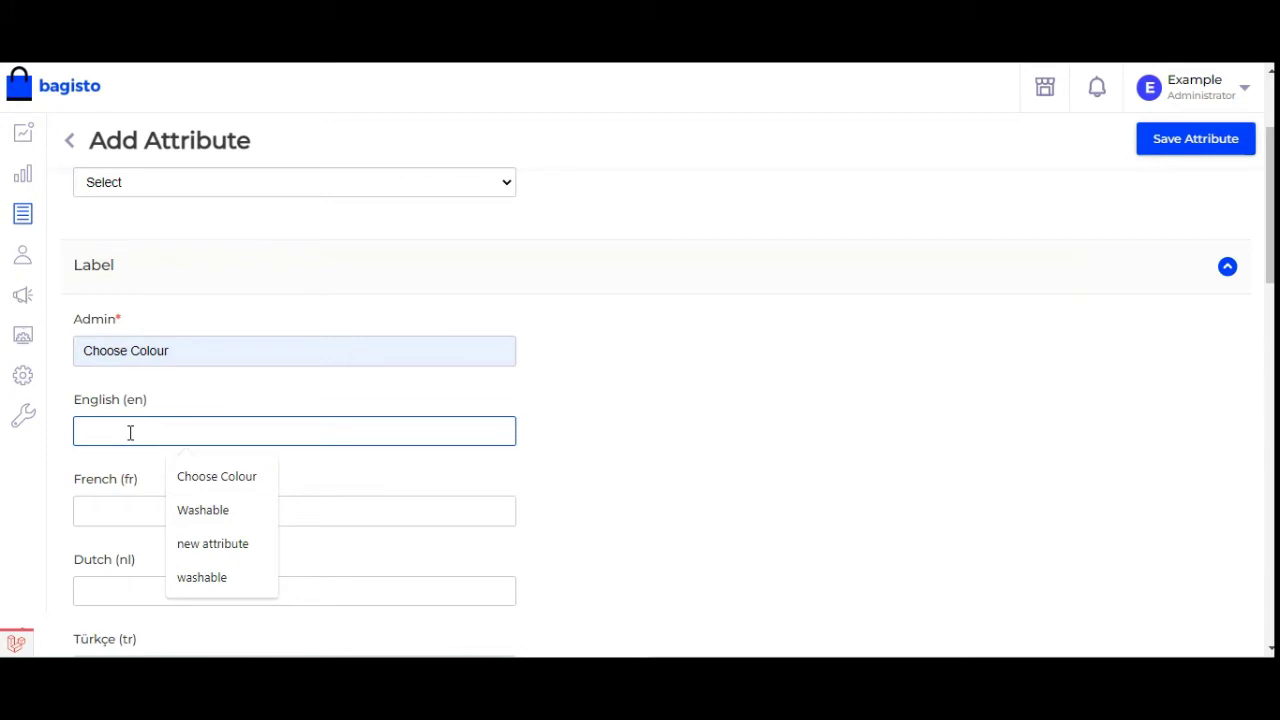
key("ctrl+v")
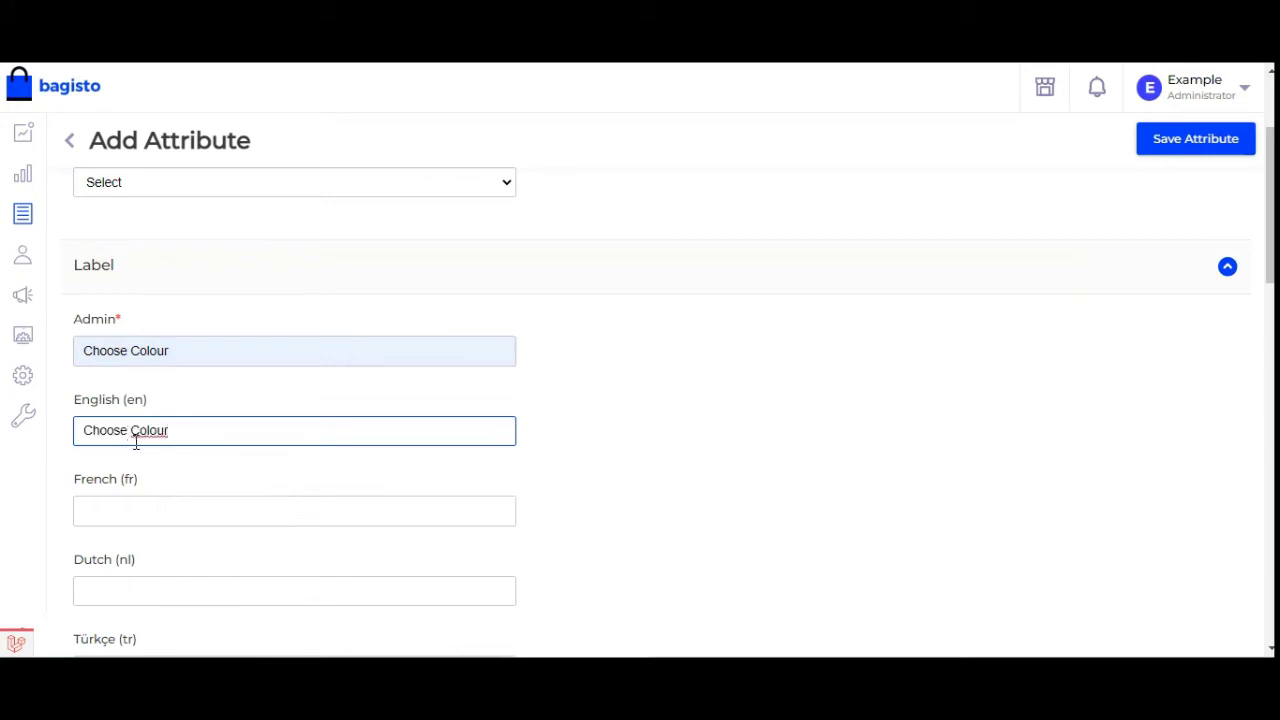
- Examine the attribute form's locale labels and its Options and Validations sections
scroll(188, 450, "down", 2)
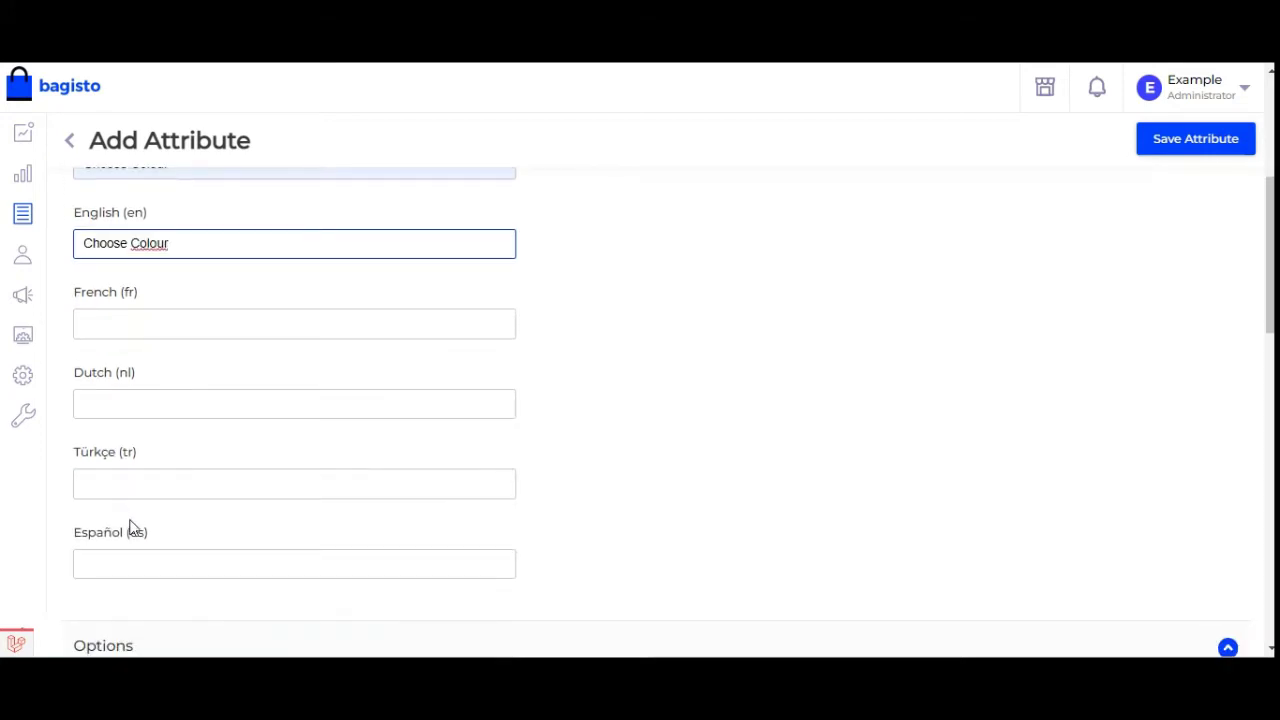
scroll(131, 534, "down", 1)
scroll(135, 538, "up", 1)
scroll(135, 538, "up", 2)
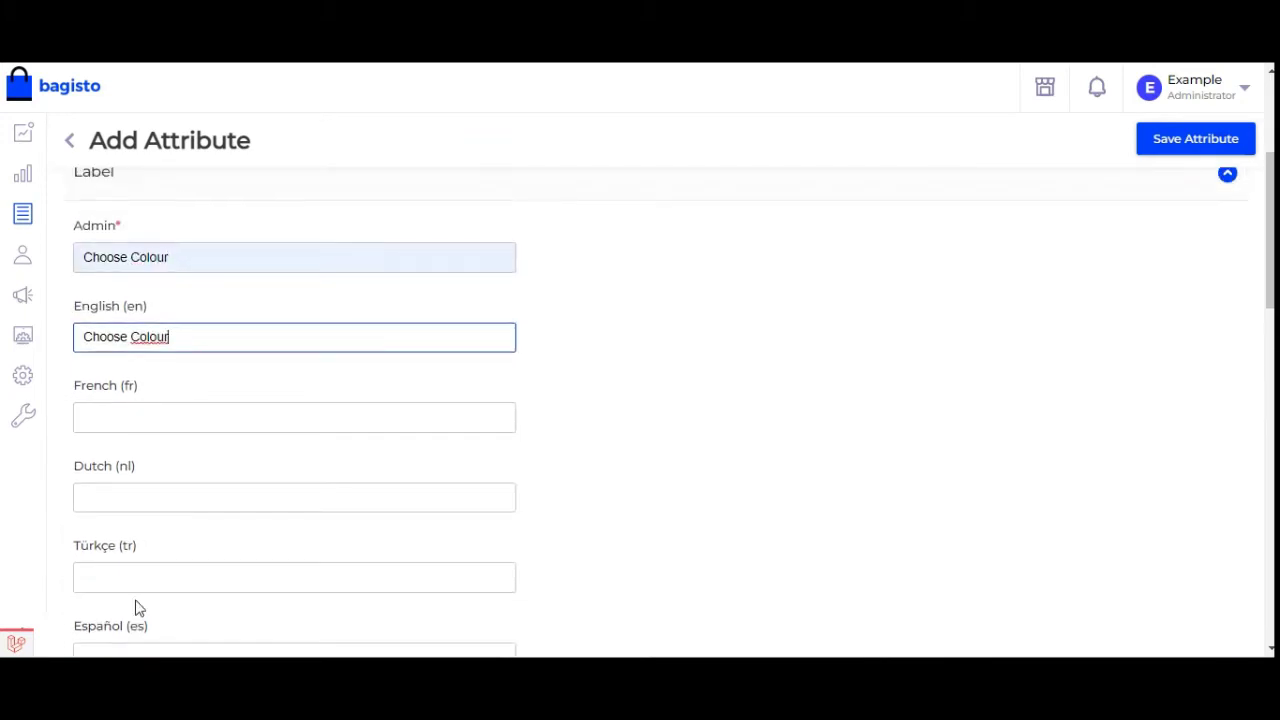
triple_click(190, 336)
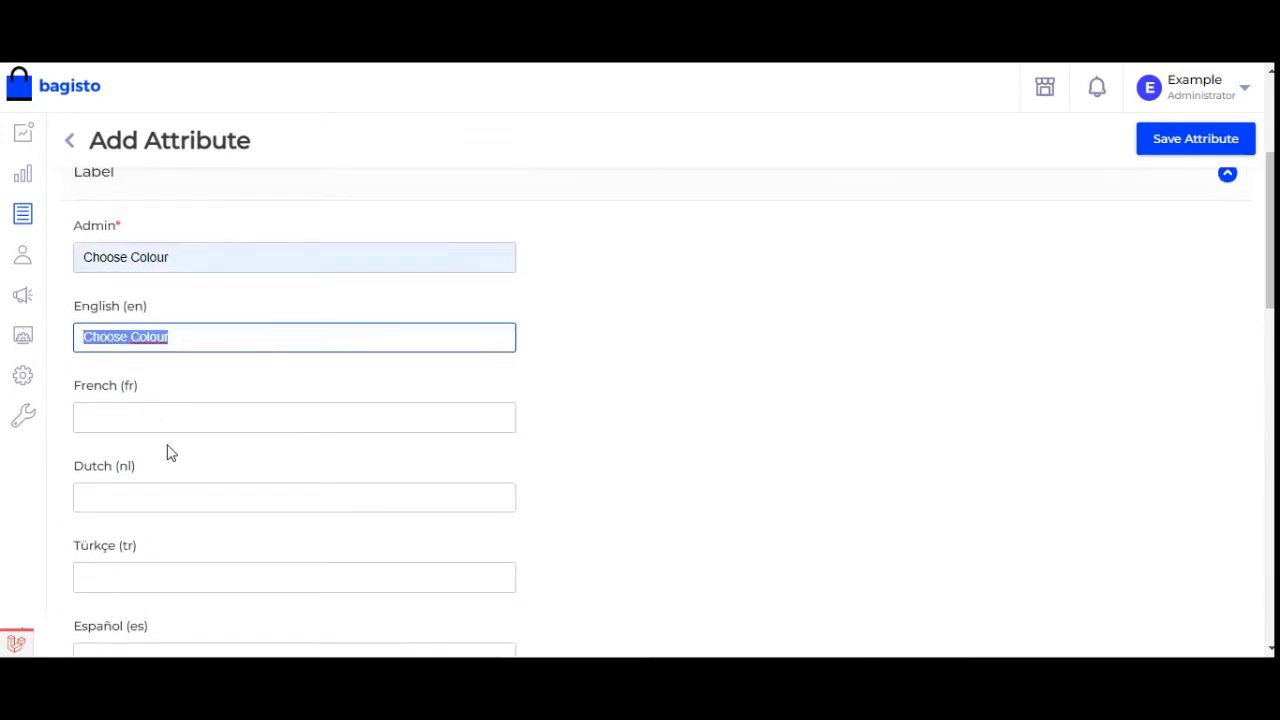
scroll(166, 451, "down", 1)
scroll(171, 486, "down", 4)
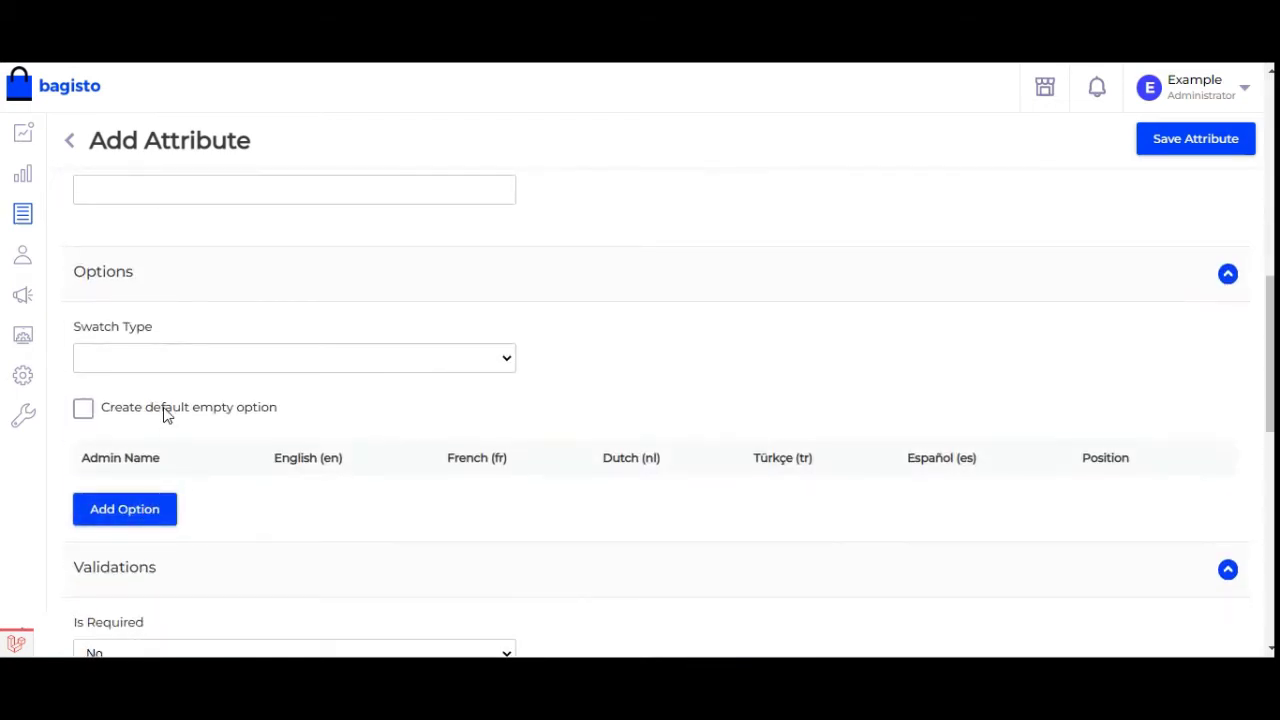
scroll(168, 416, "down", 3)
scroll(166, 420, "up", 3)
scroll(163, 434, "down", 1)
scroll(156, 430, "up", 8)
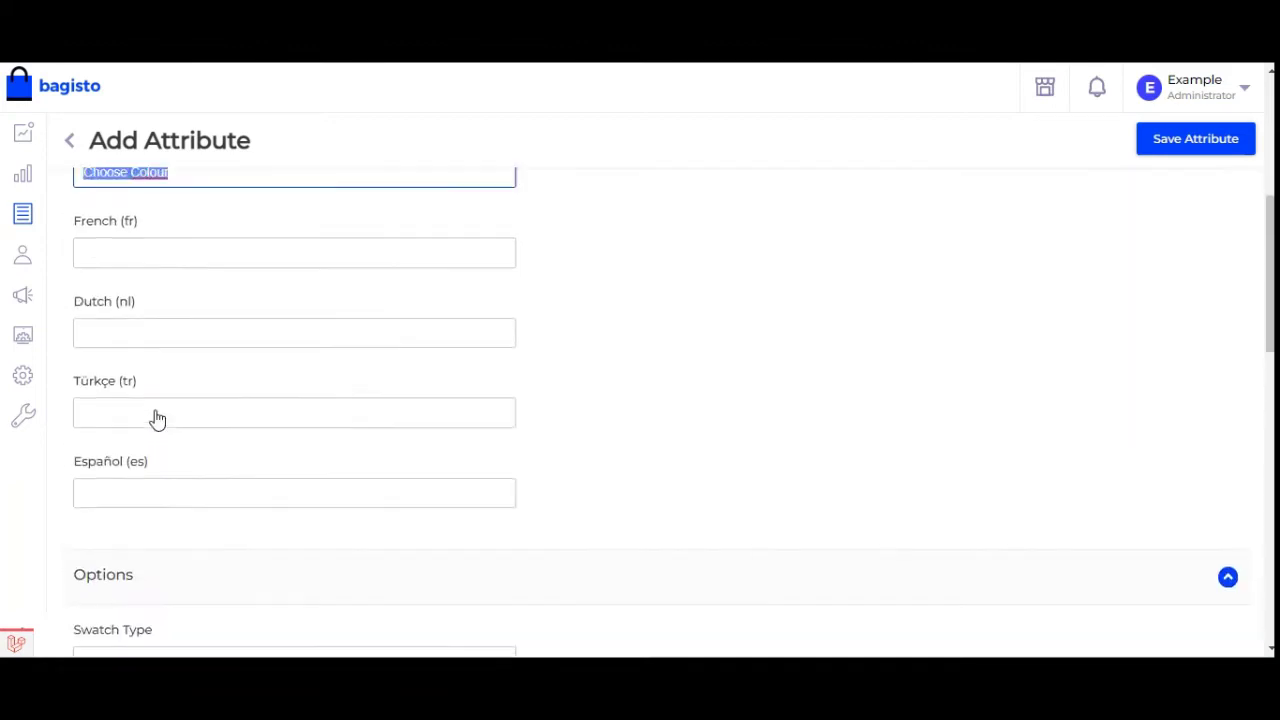
scroll(157, 419, "down", 1)
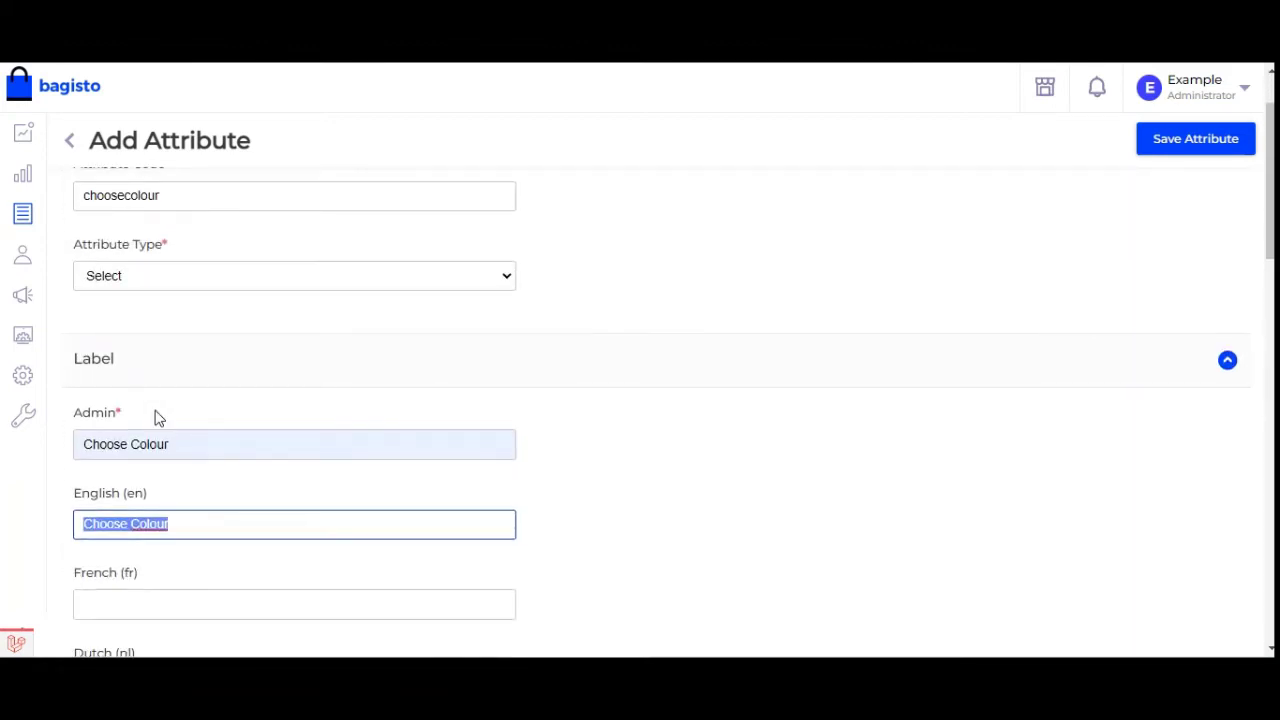
- Set Use To Create Configurable Product to Yes in the attribute's configuration
scroll(160, 422, "down", 12)
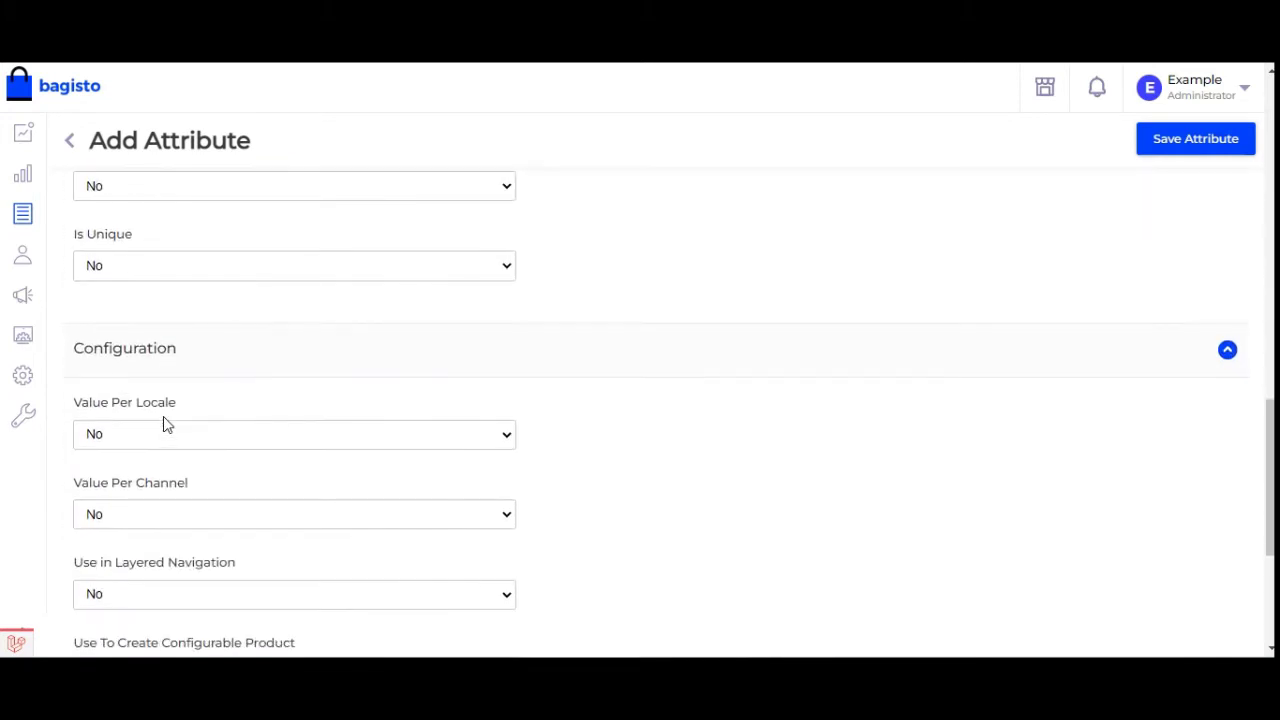
scroll(166, 423, "down", 3)
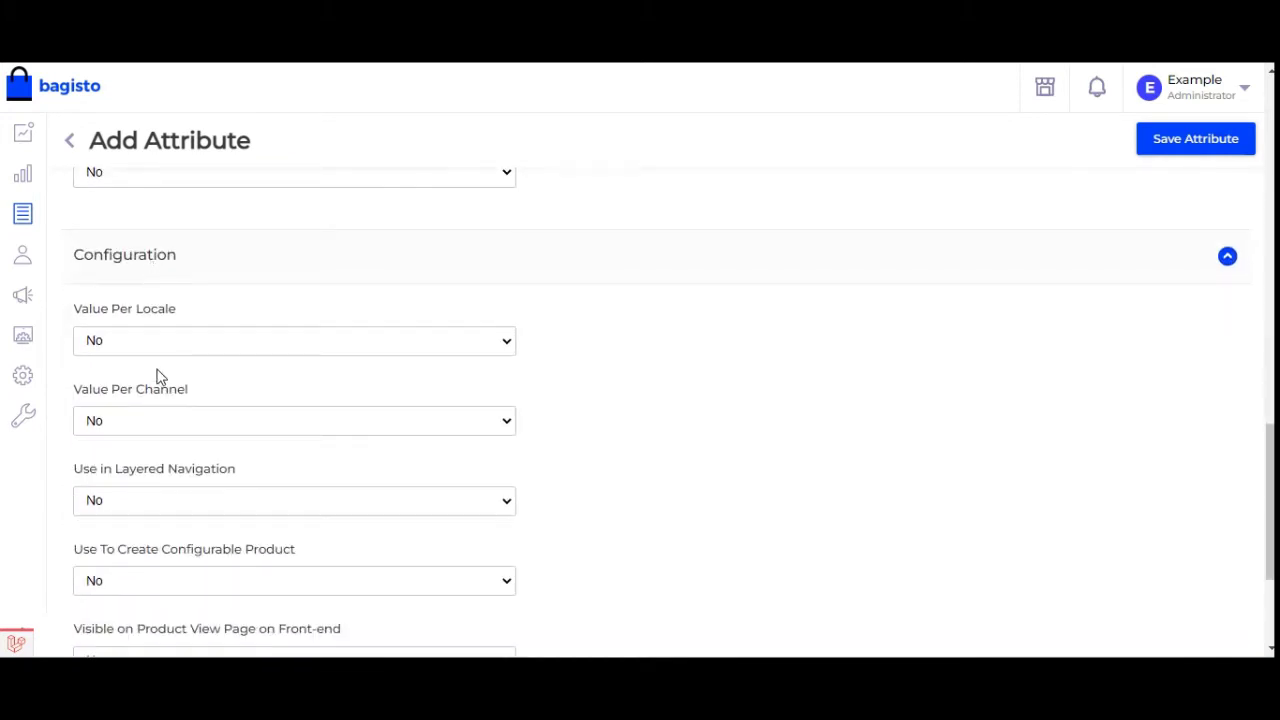
scroll(160, 385, "down", 6)
left_click(147, 400)
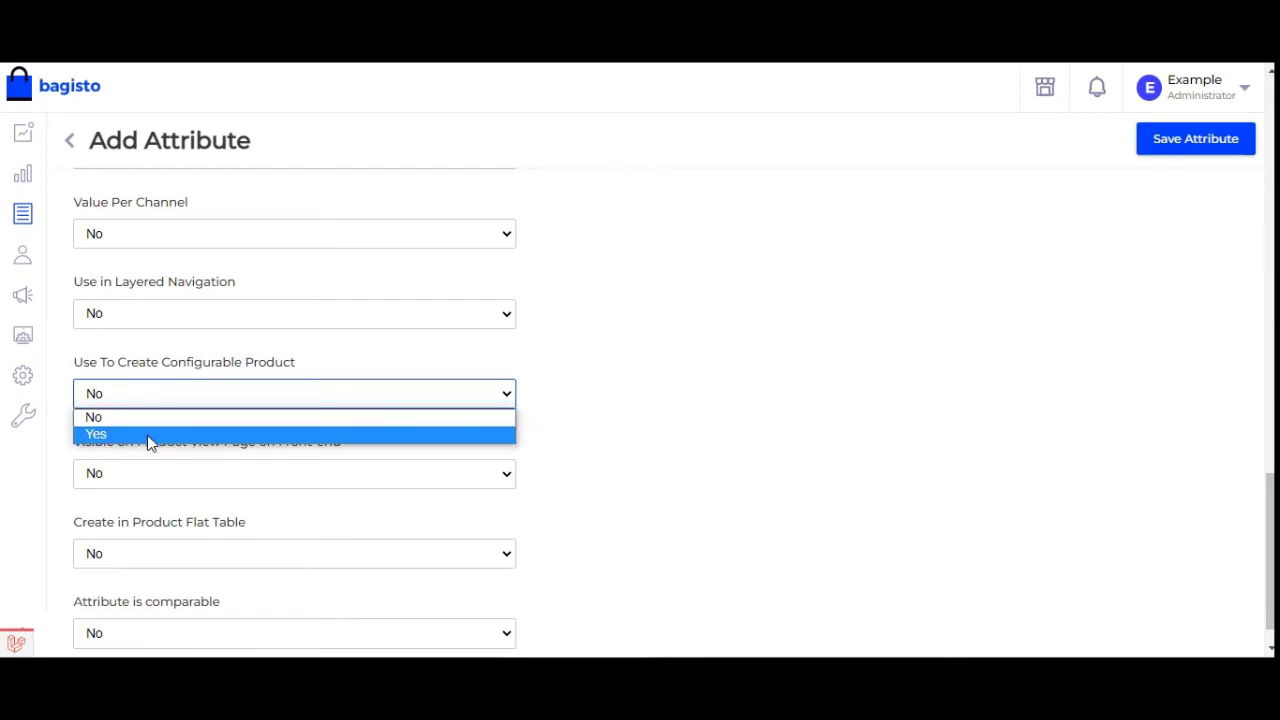
left_click(148, 436)
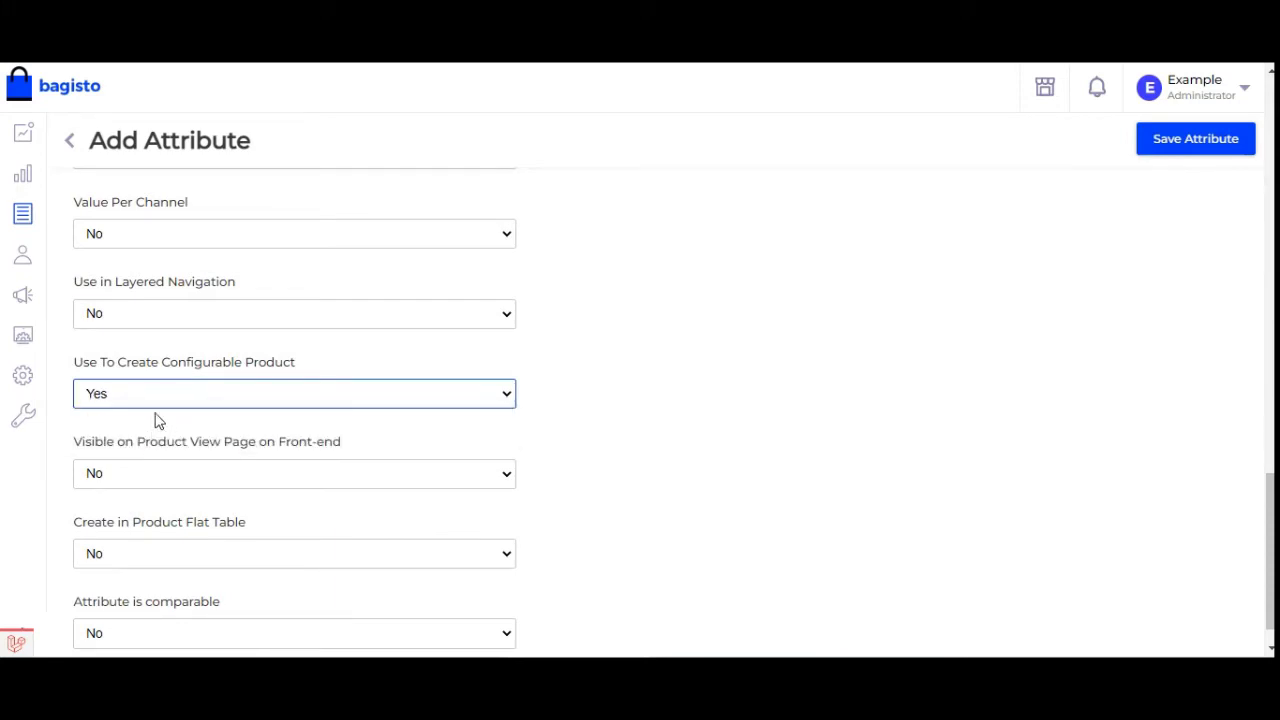
left_click_drag(90, 366, 294, 380)
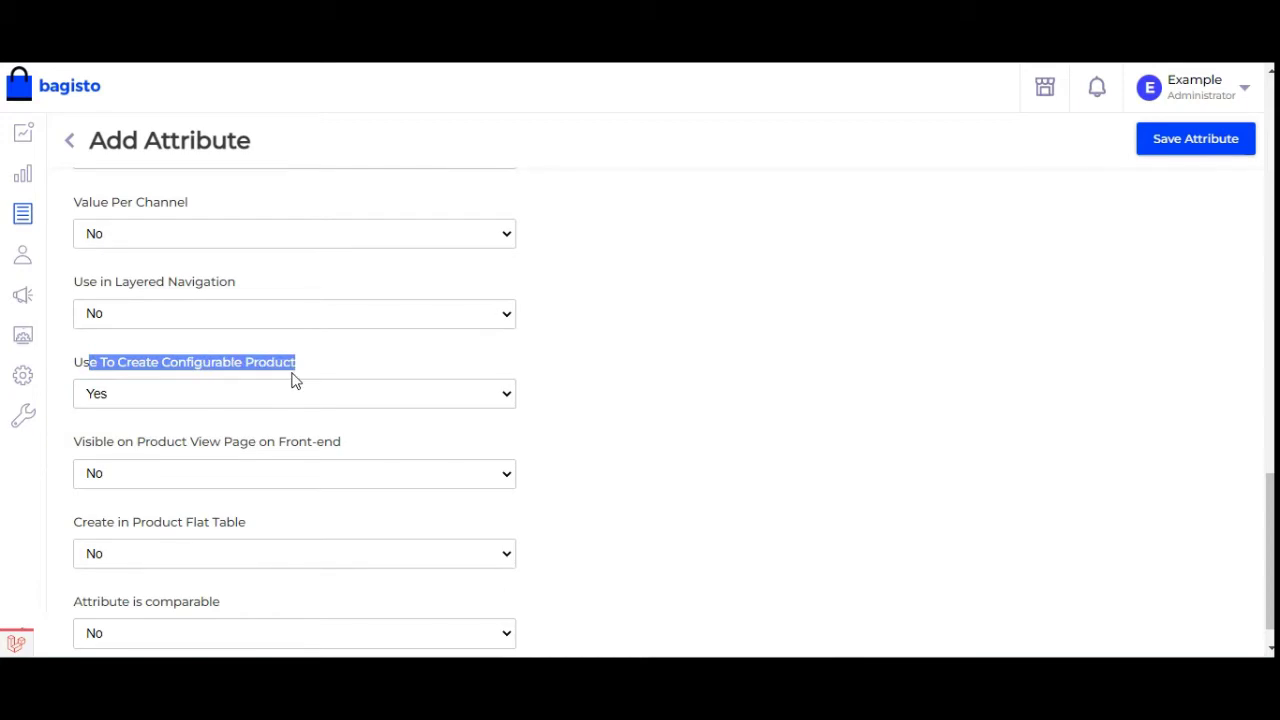
- Set the swatch type of the attribute's options to Dropdown
scroll(210, 413, "up", 8)
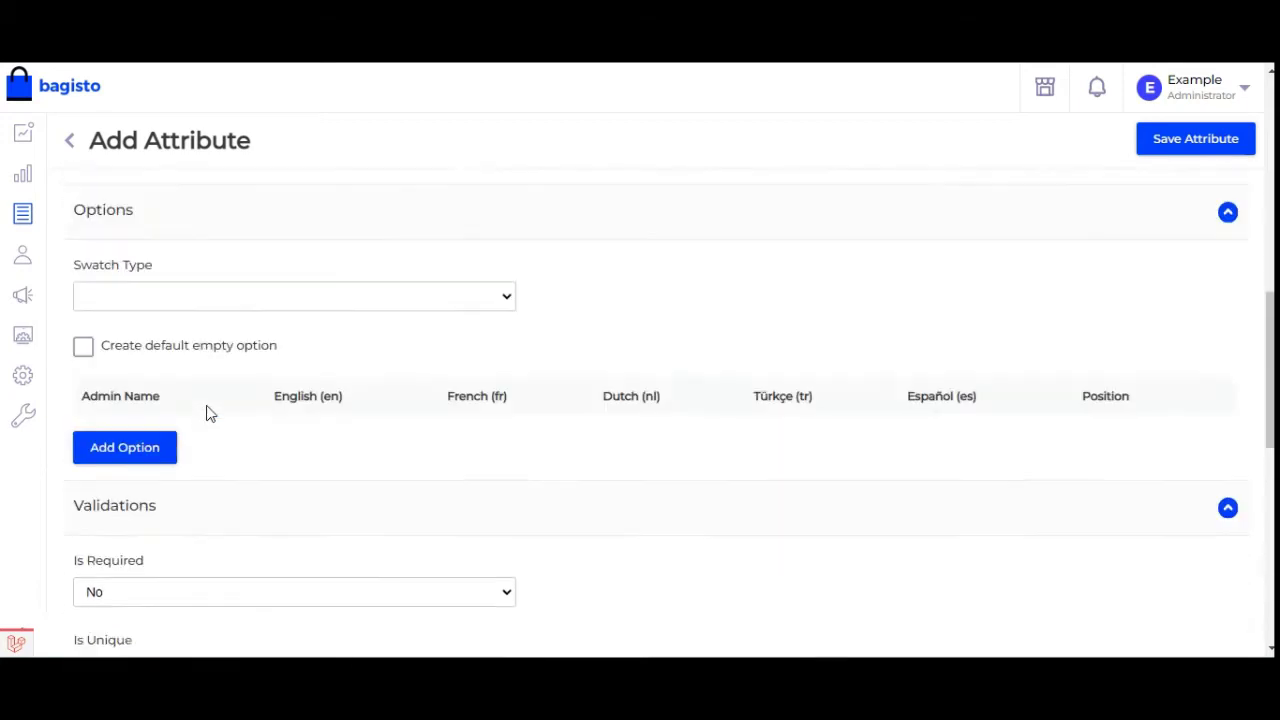
scroll(210, 413, "down", 2)
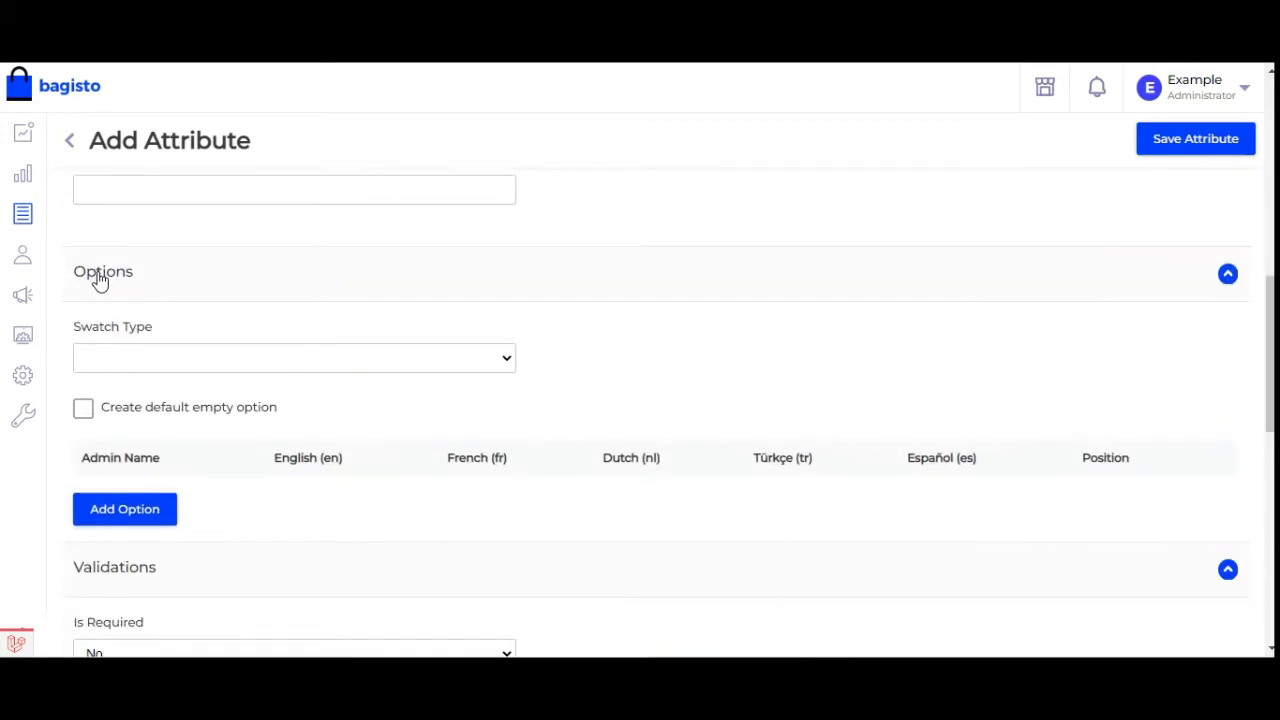
left_click(173, 362)
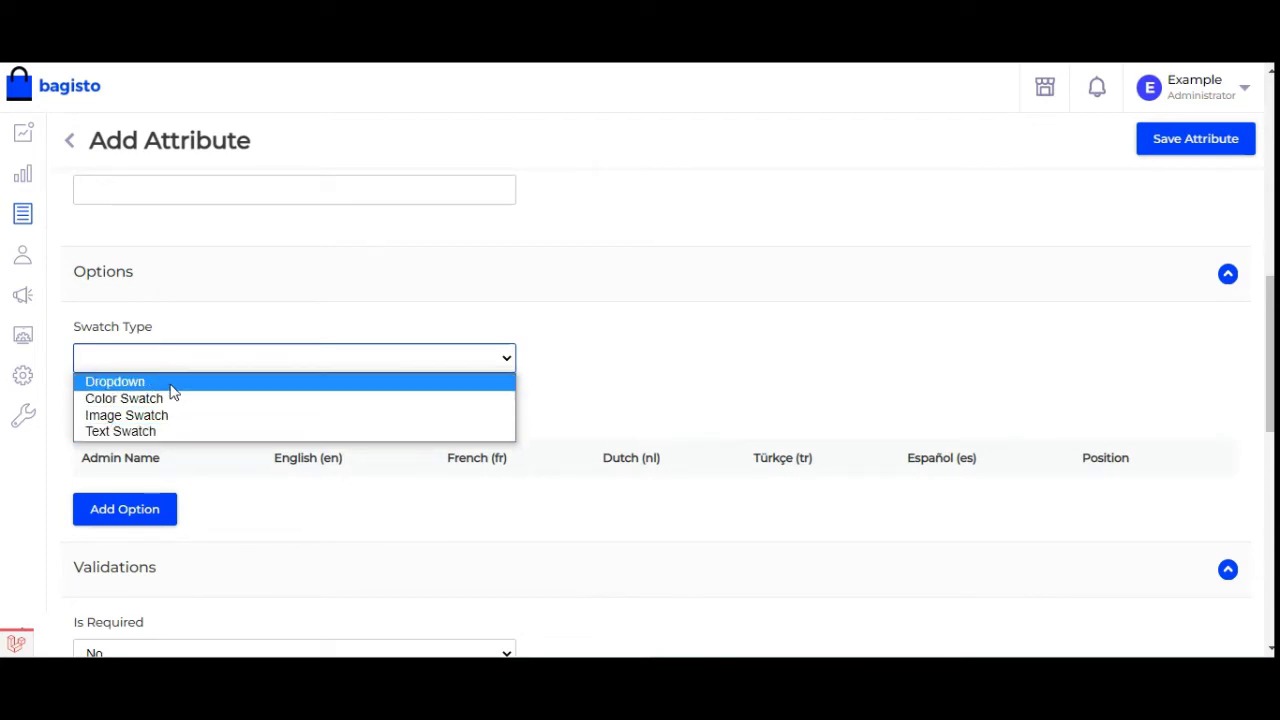
left_click(172, 390)
- Add an attribute option with Red as its admin name and English label
left_click(131, 510)
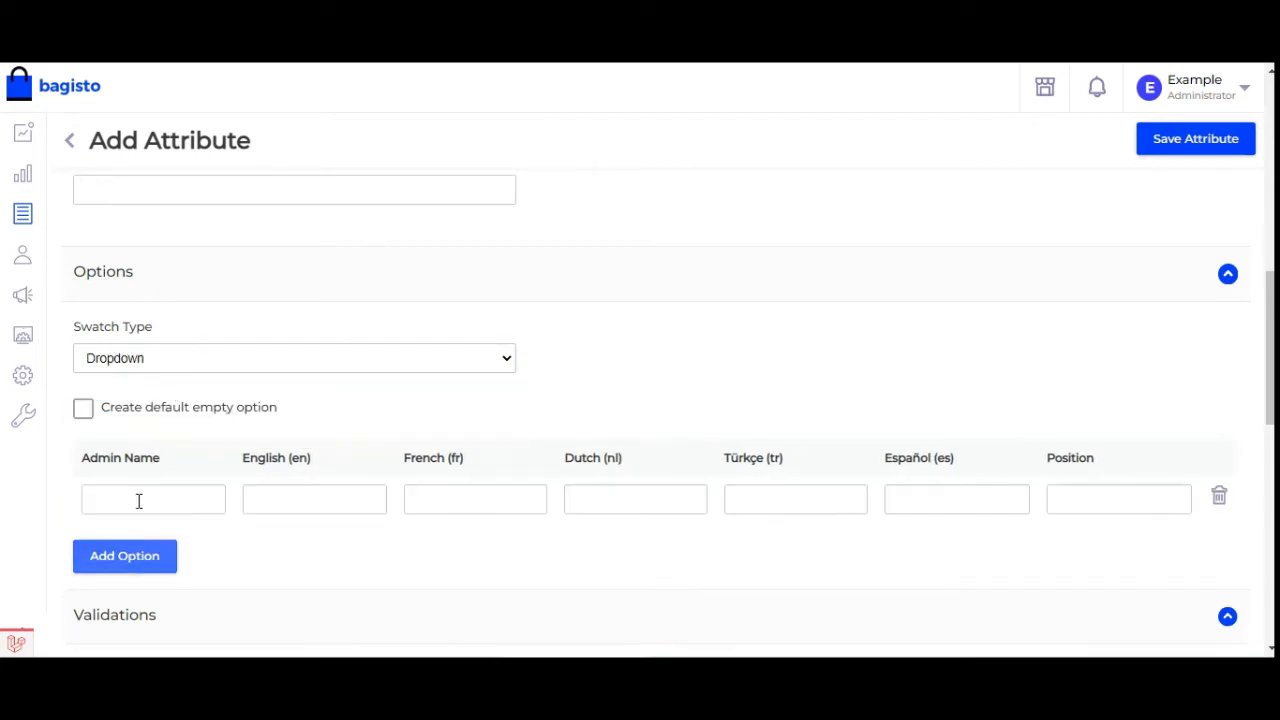
scroll(136, 501, "down", 2)
left_click(140, 308)
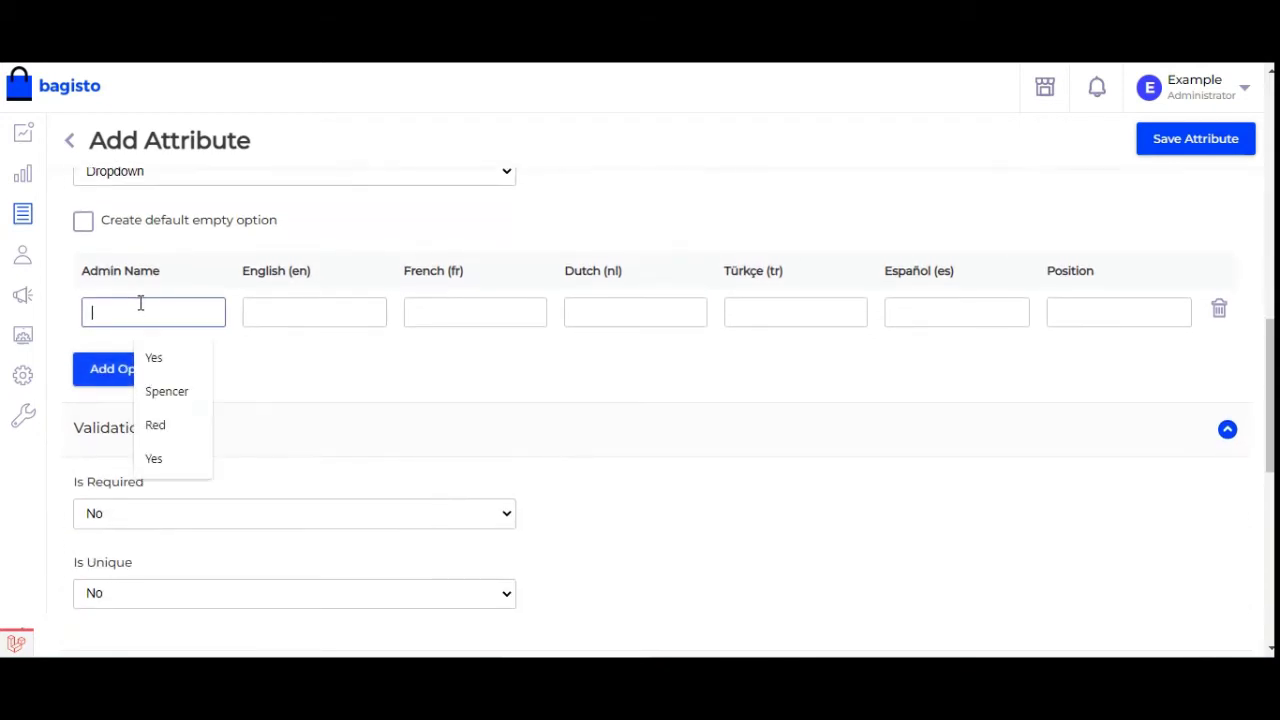
left_click(160, 428)
left_click(253, 312)
left_click(322, 428)
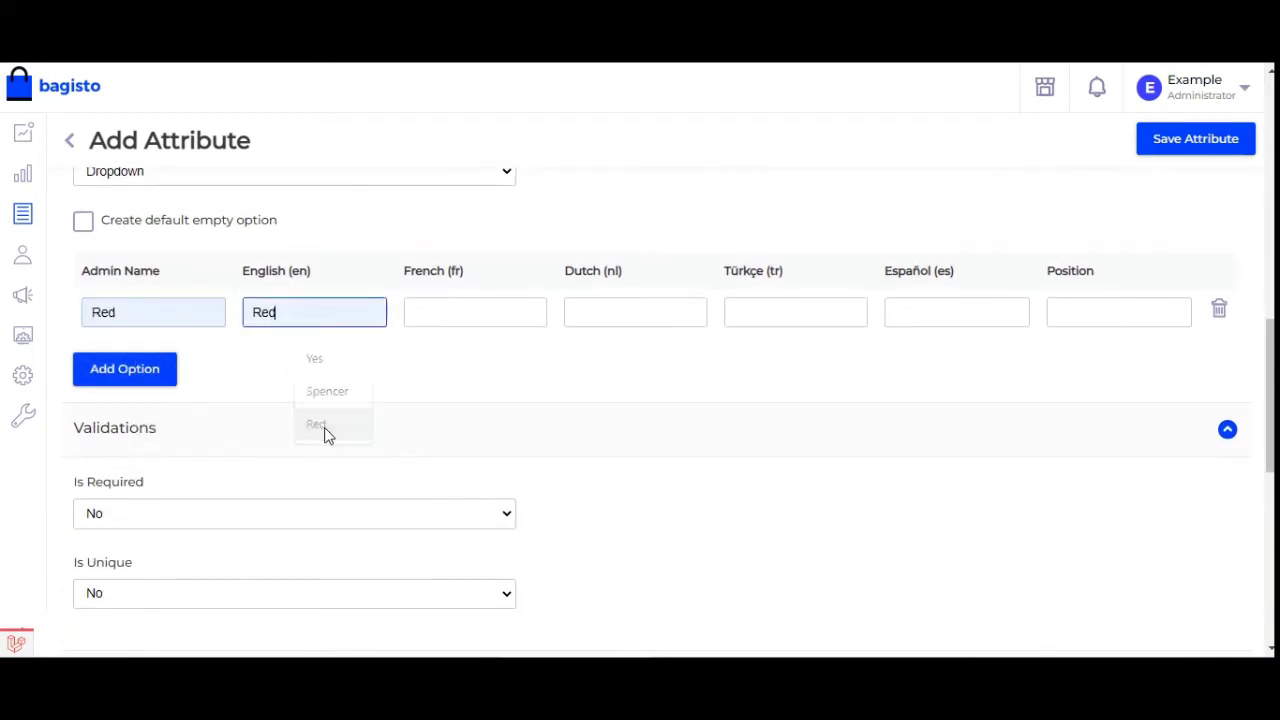
- Add a second attribute option with Green as its admin name and English label
left_click(145, 368)
left_click(145, 364)
left_click(171, 440)
left_click(262, 362)
left_click(330, 440)
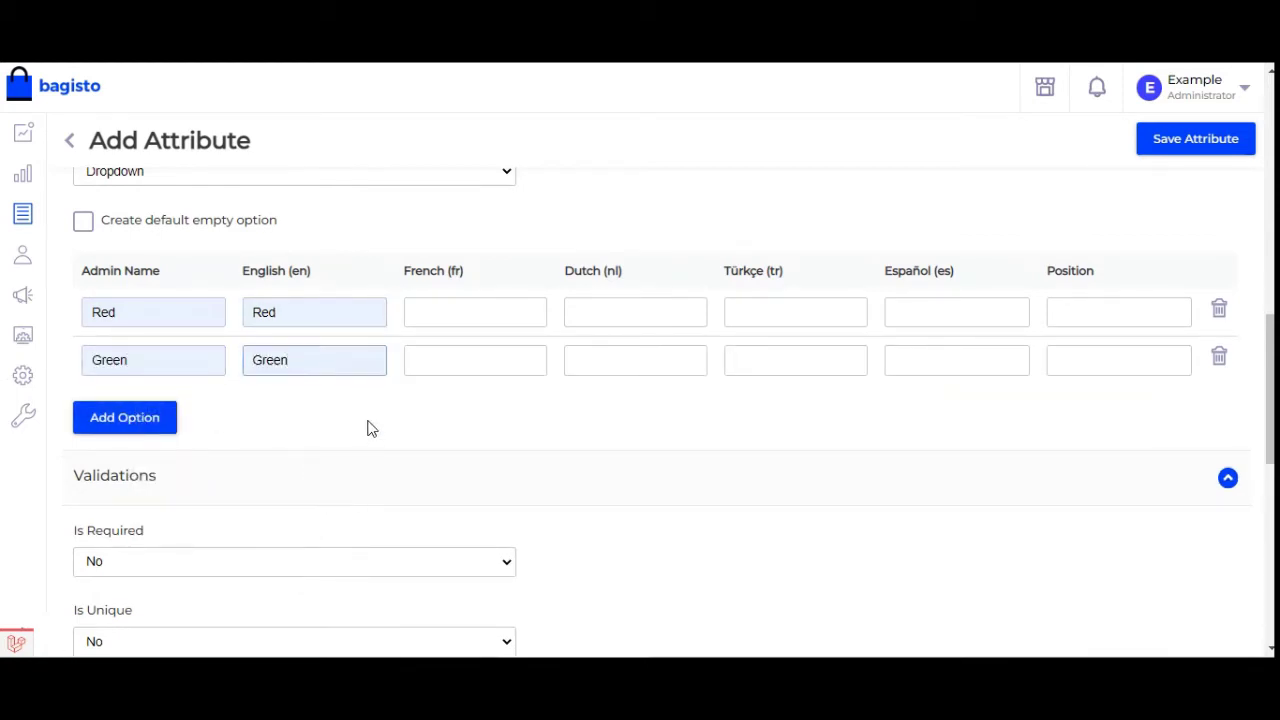
- Review the new attribute's code, type, labels, options, validations and configuration settings before saving
scroll(211, 460, "up", 10)
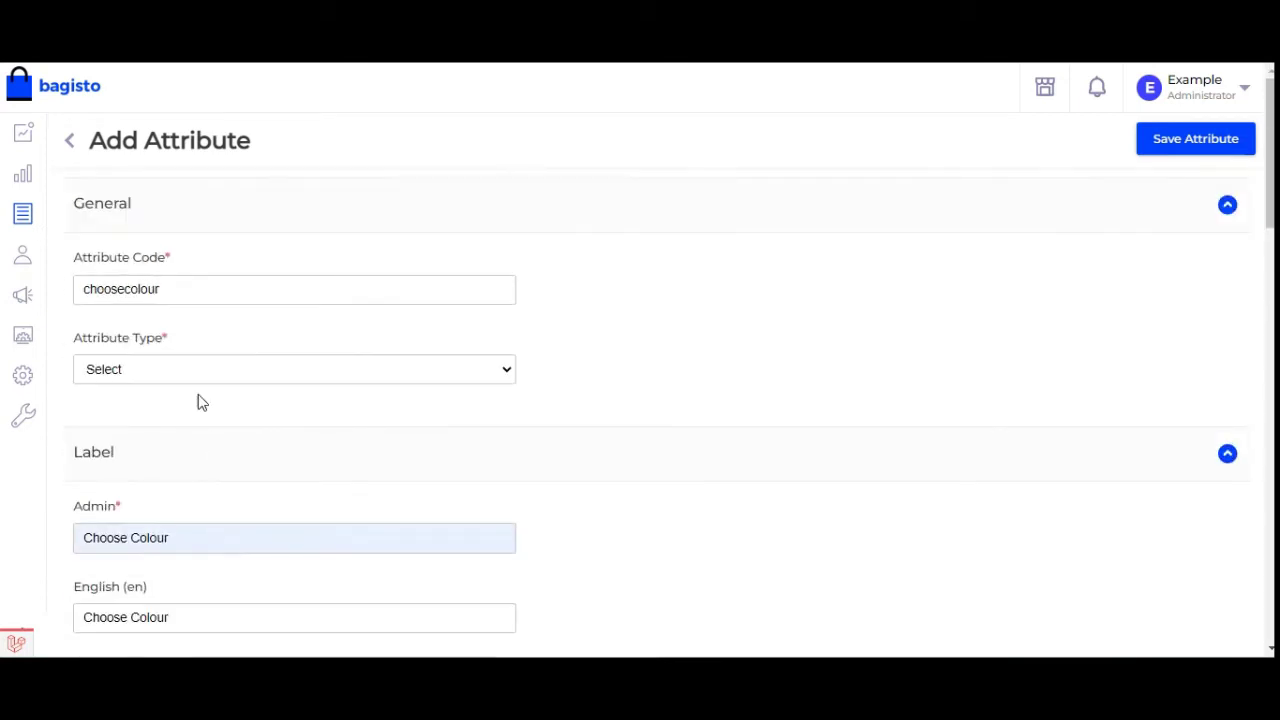
left_click_drag(177, 294, 66, 300)
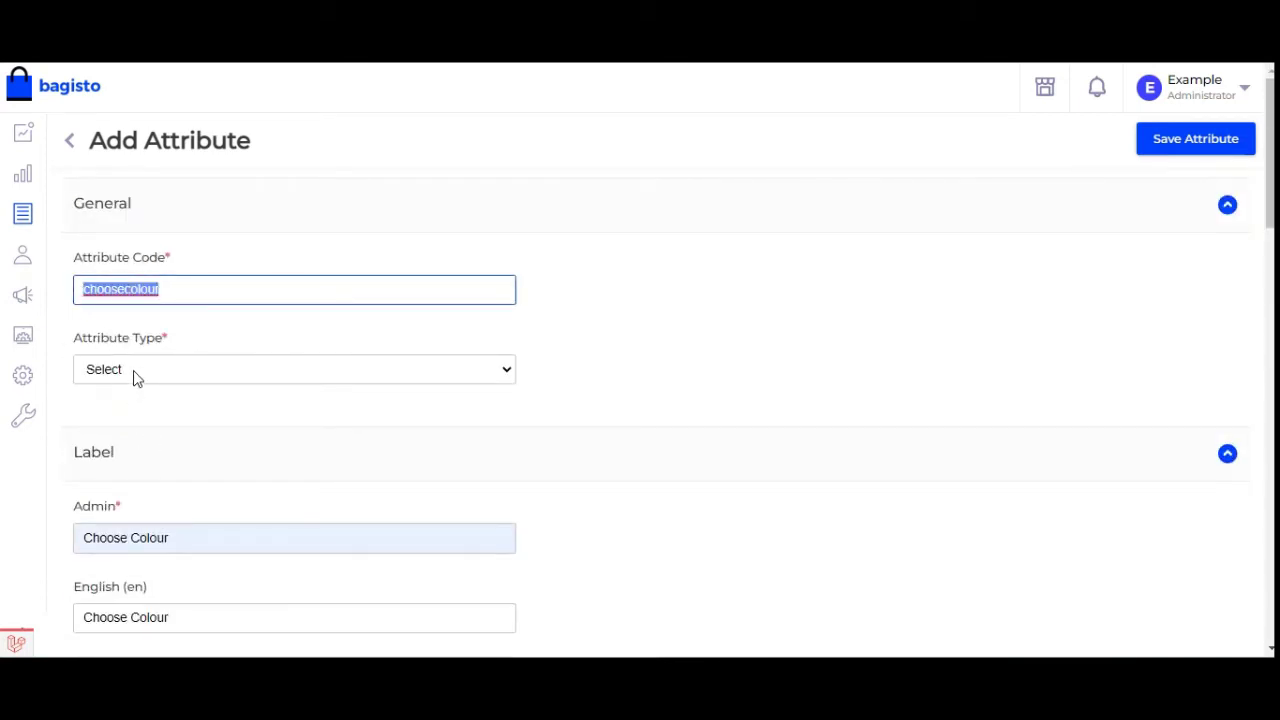
scroll(157, 433, "down", 3)
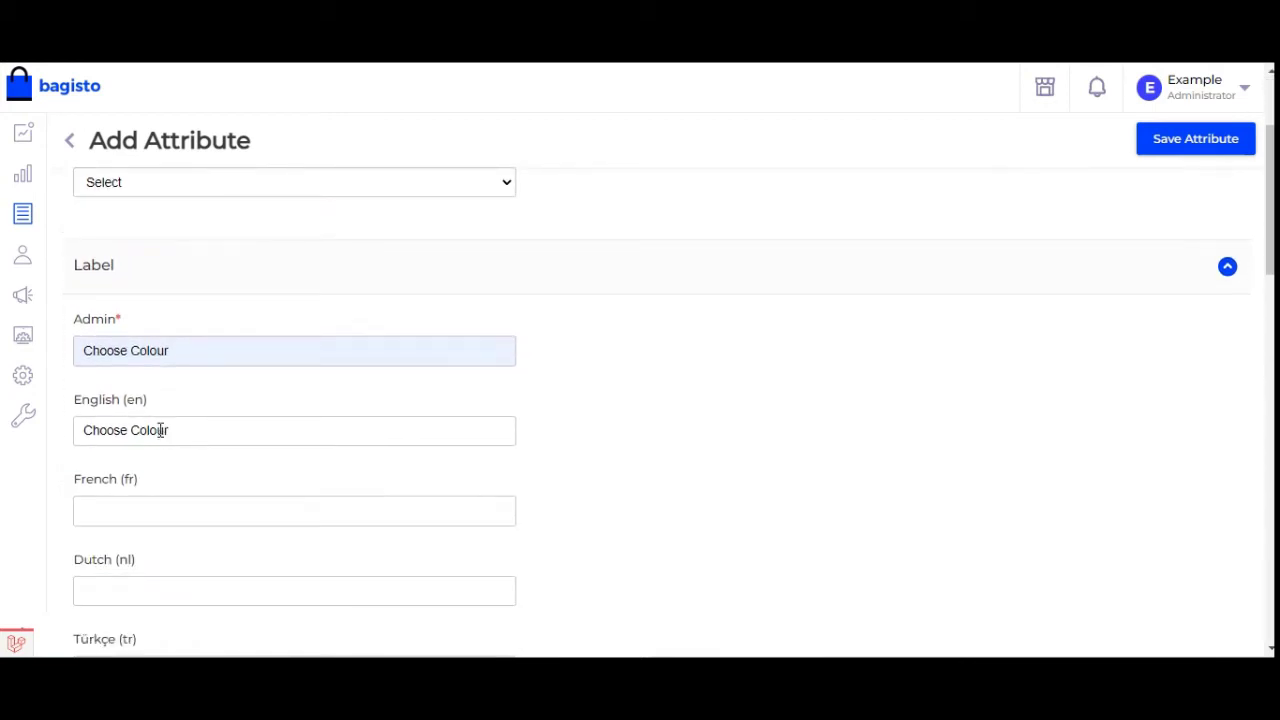
scroll(163, 437, "down", 1)
scroll(131, 369, "up", 2)
scroll(183, 406, "down", 4)
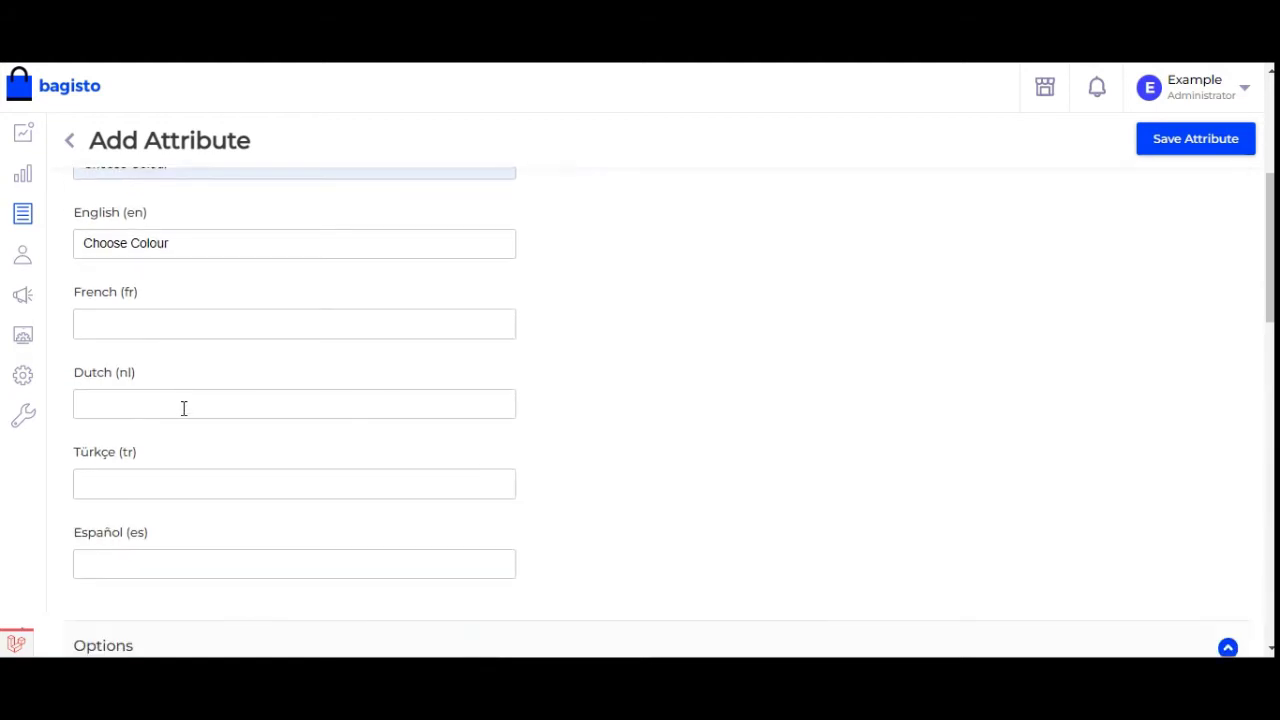
scroll(185, 431, "down", 3)
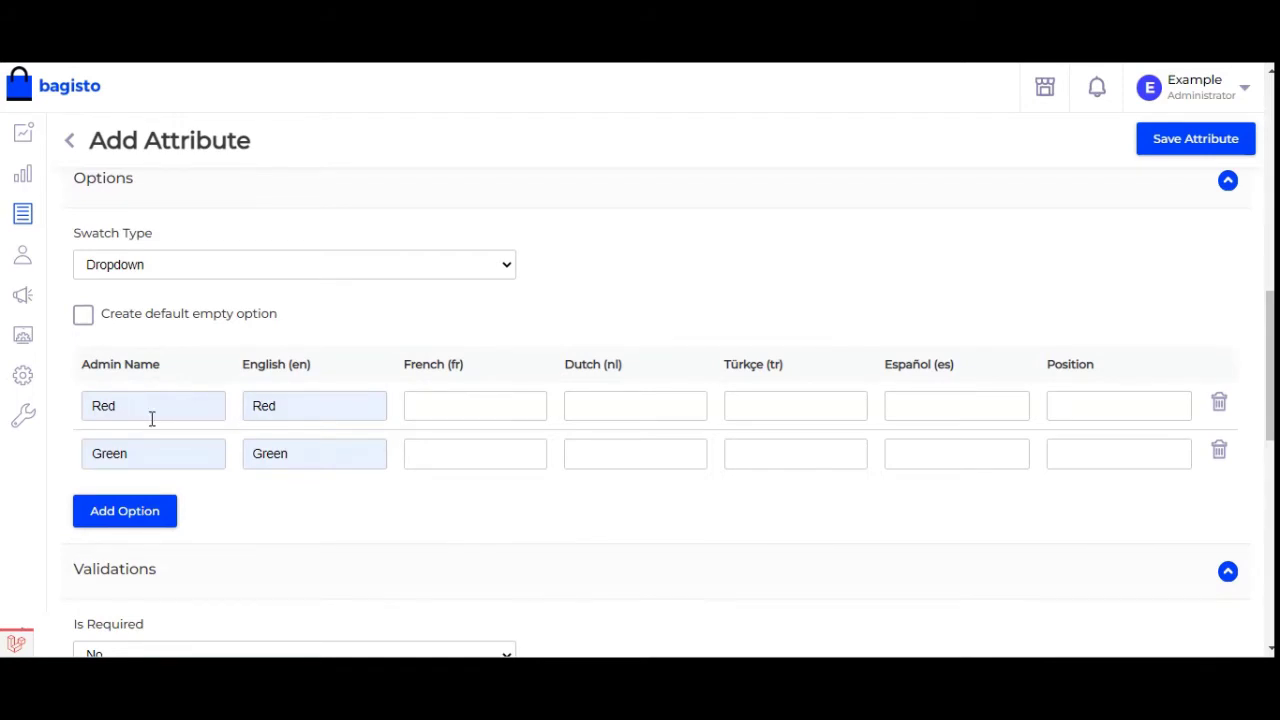
scroll(320, 480, "down", 6)
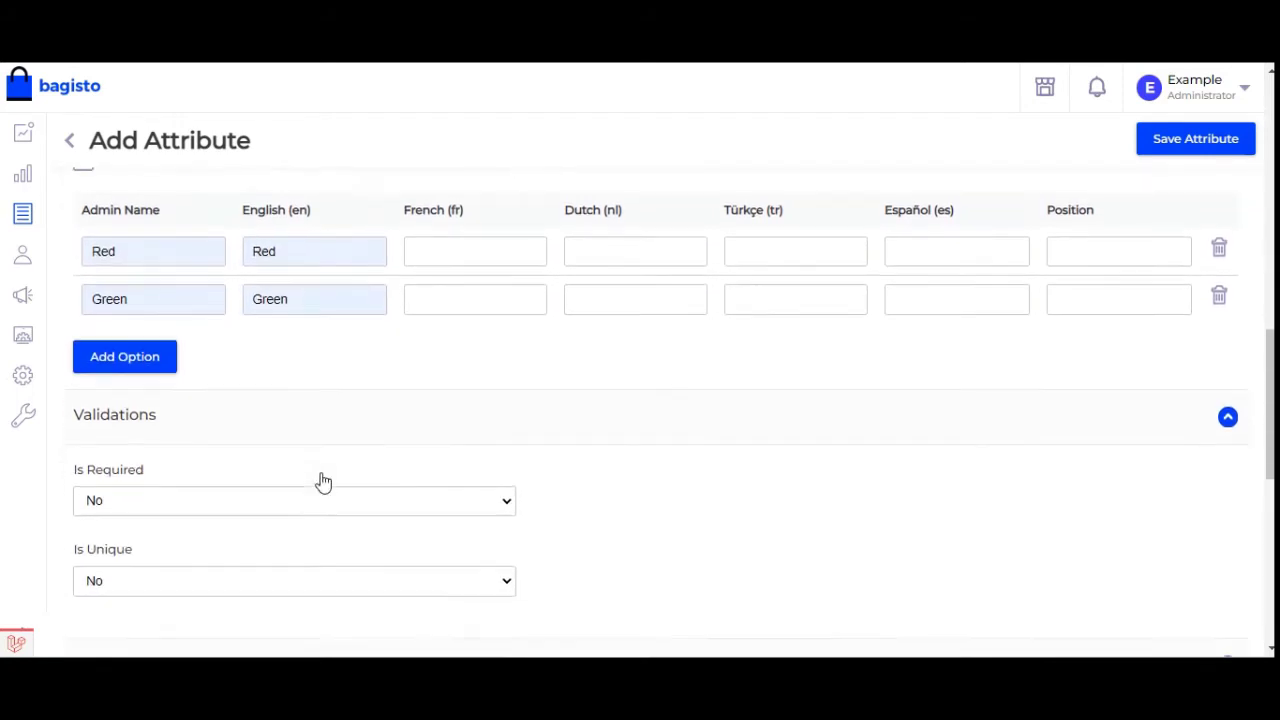
scroll(309, 500, "down", 2)
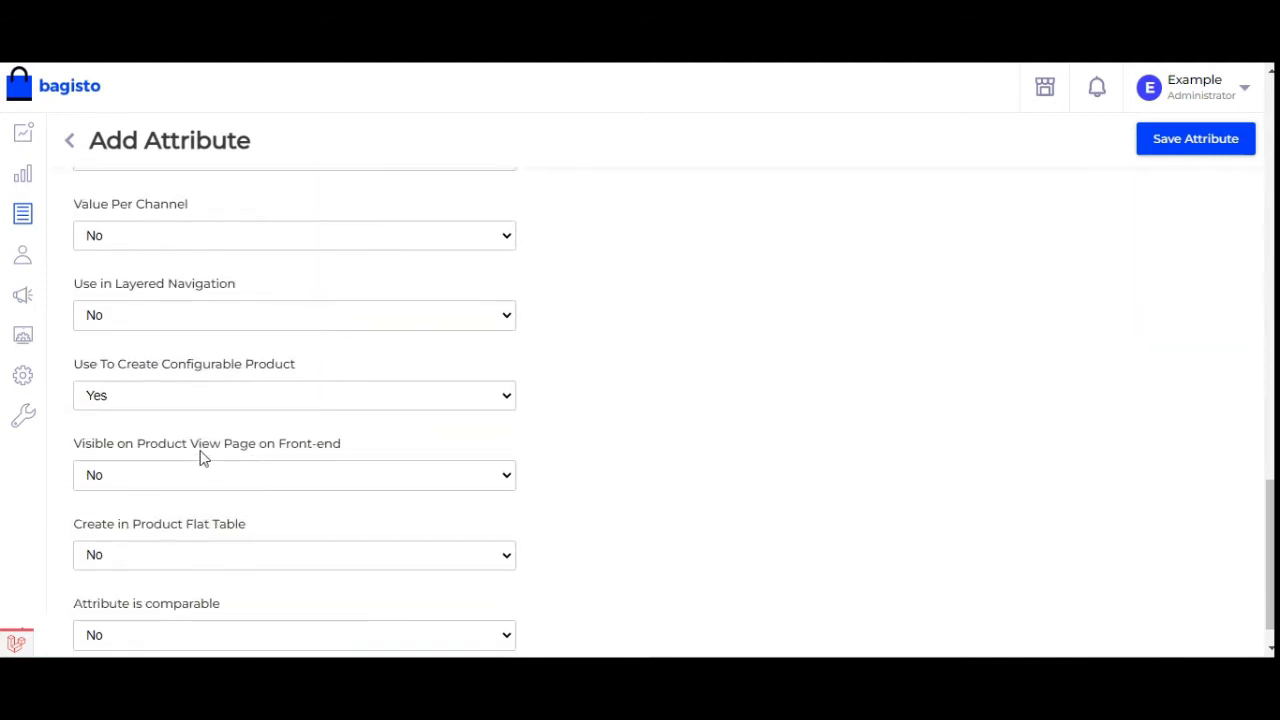
scroll(223, 463, "up", 1)
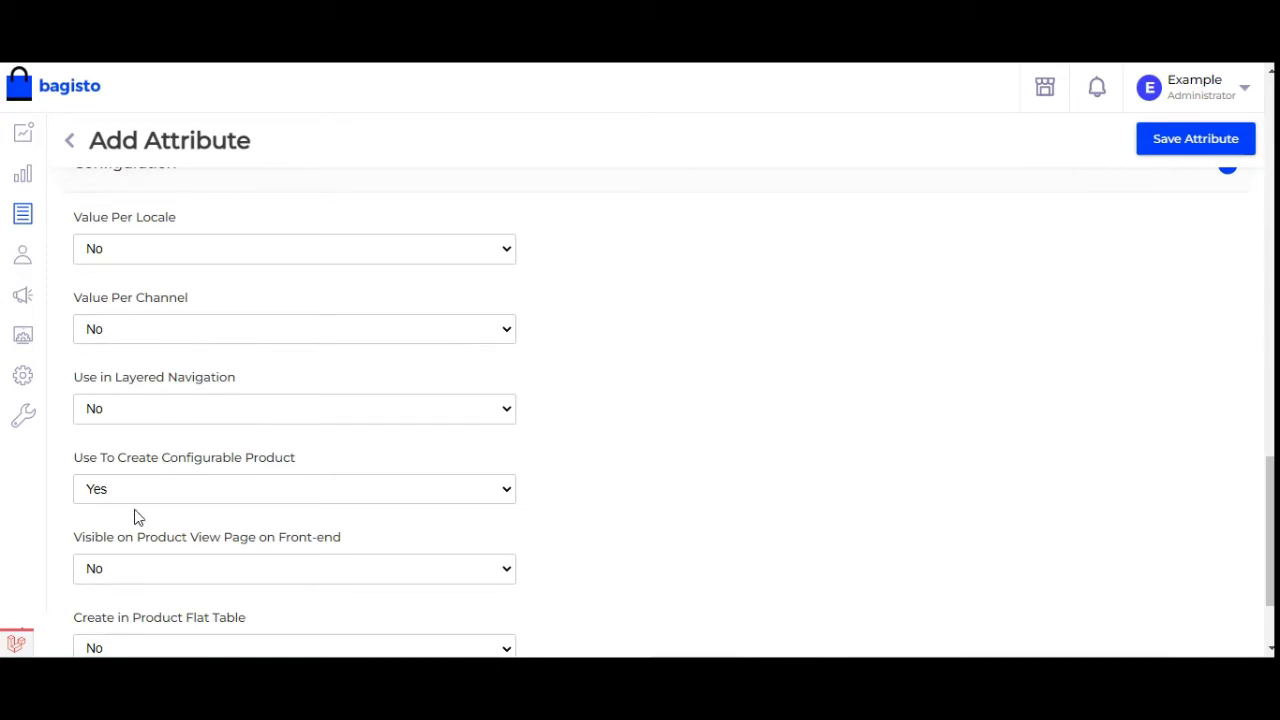
- Set the Red option's position to 0 and save the attribute
scroll(1086, 340, "up", 6)
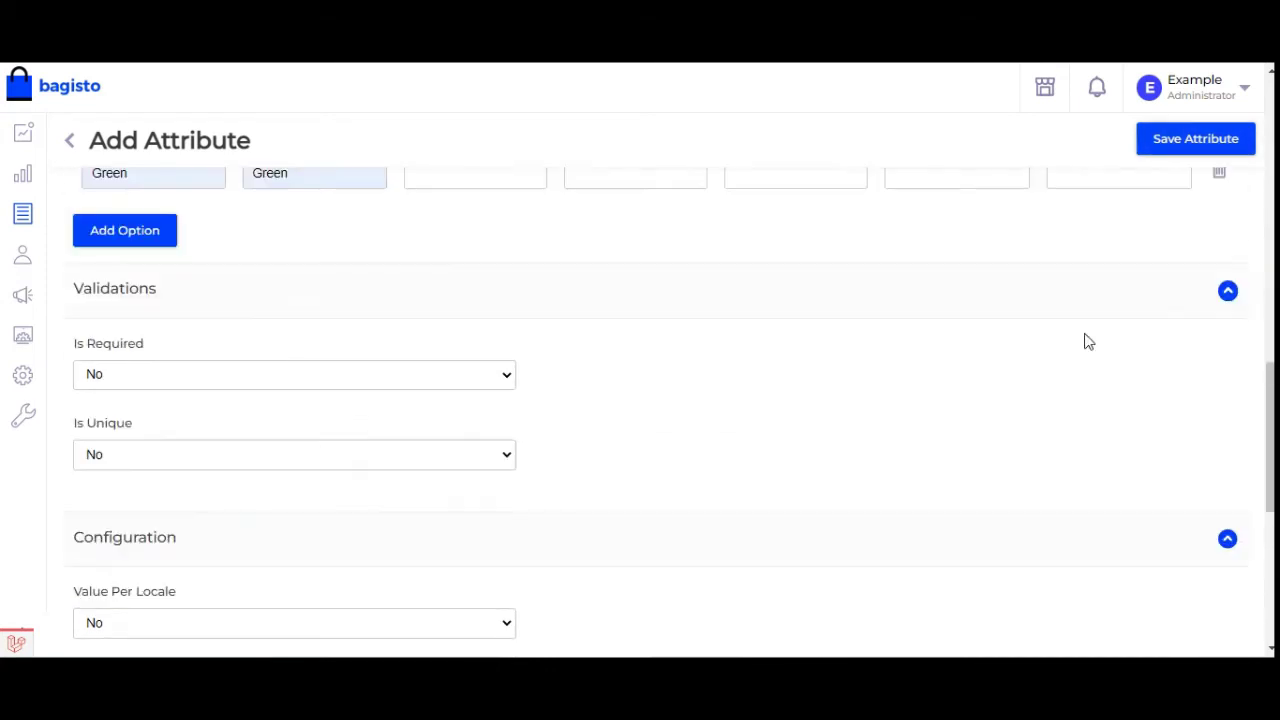
left_click(1120, 412)
type("0")
left_click(1076, 457)
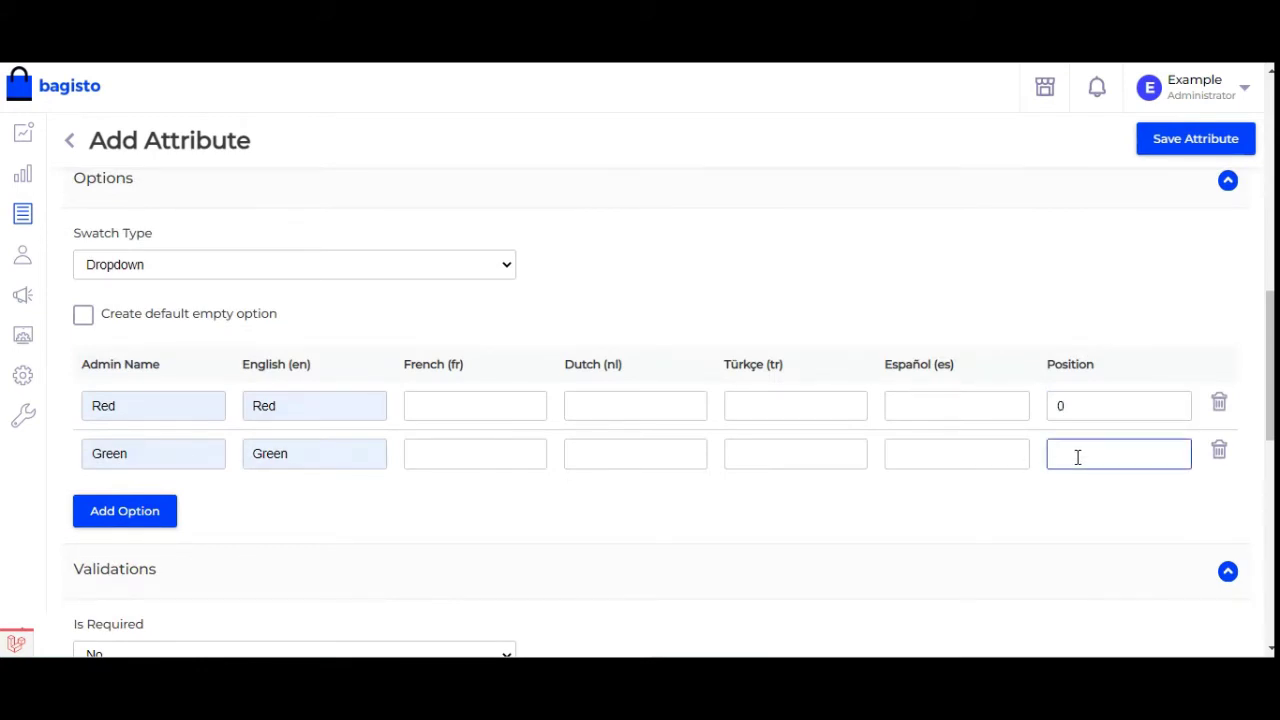
left_click(1177, 142)
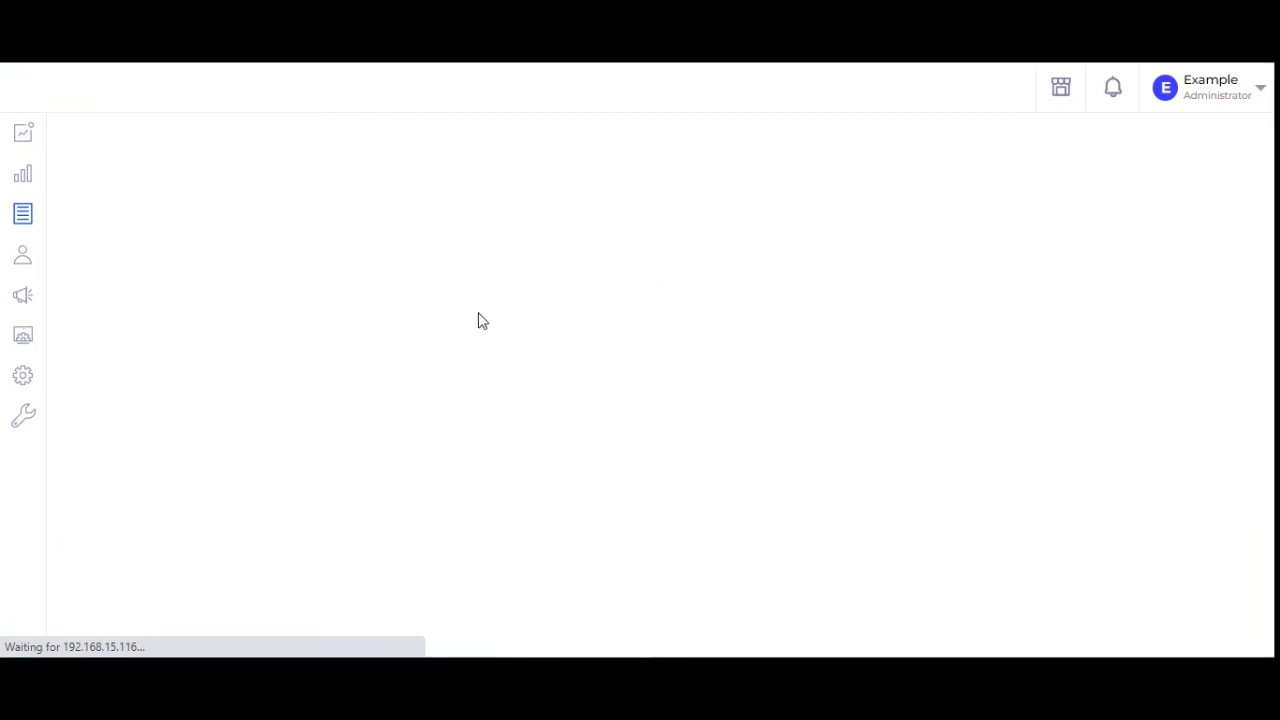
left_click_drag(191, 341, 247, 346)
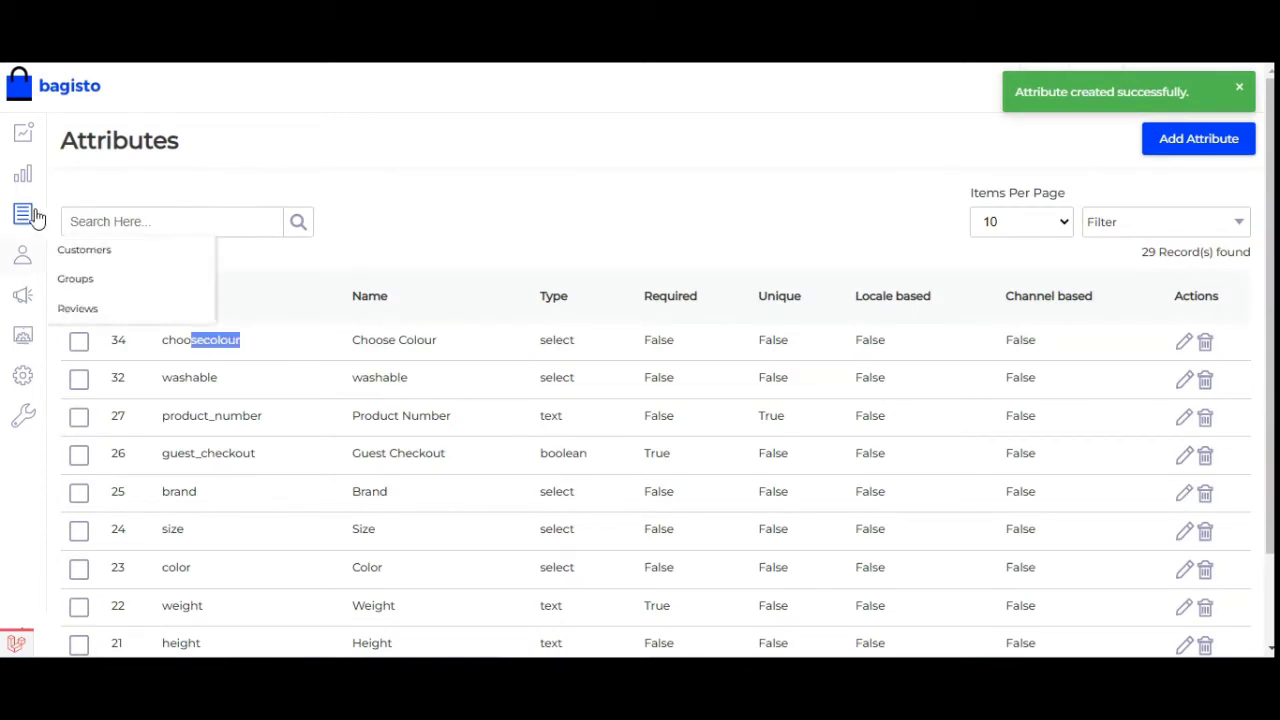
- Open the Default attribute family for editing
mouse_move(23, 214)
left_click(93, 306)
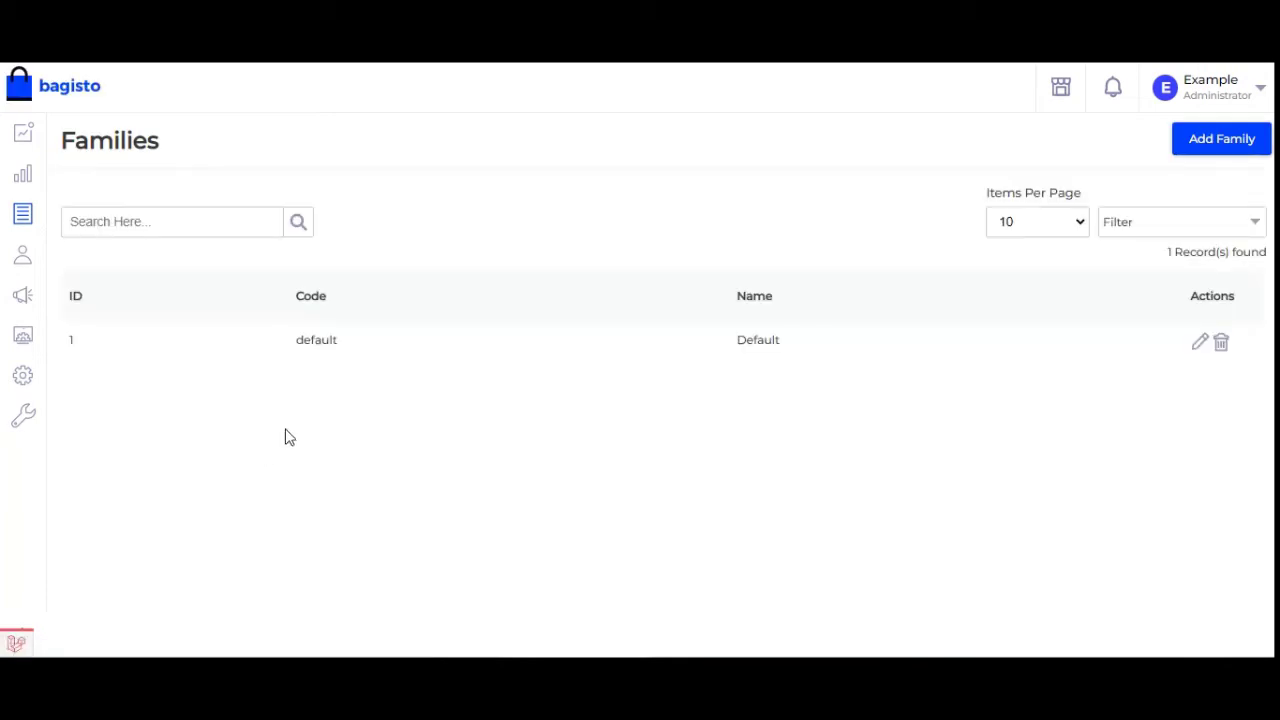
left_click(1200, 344)
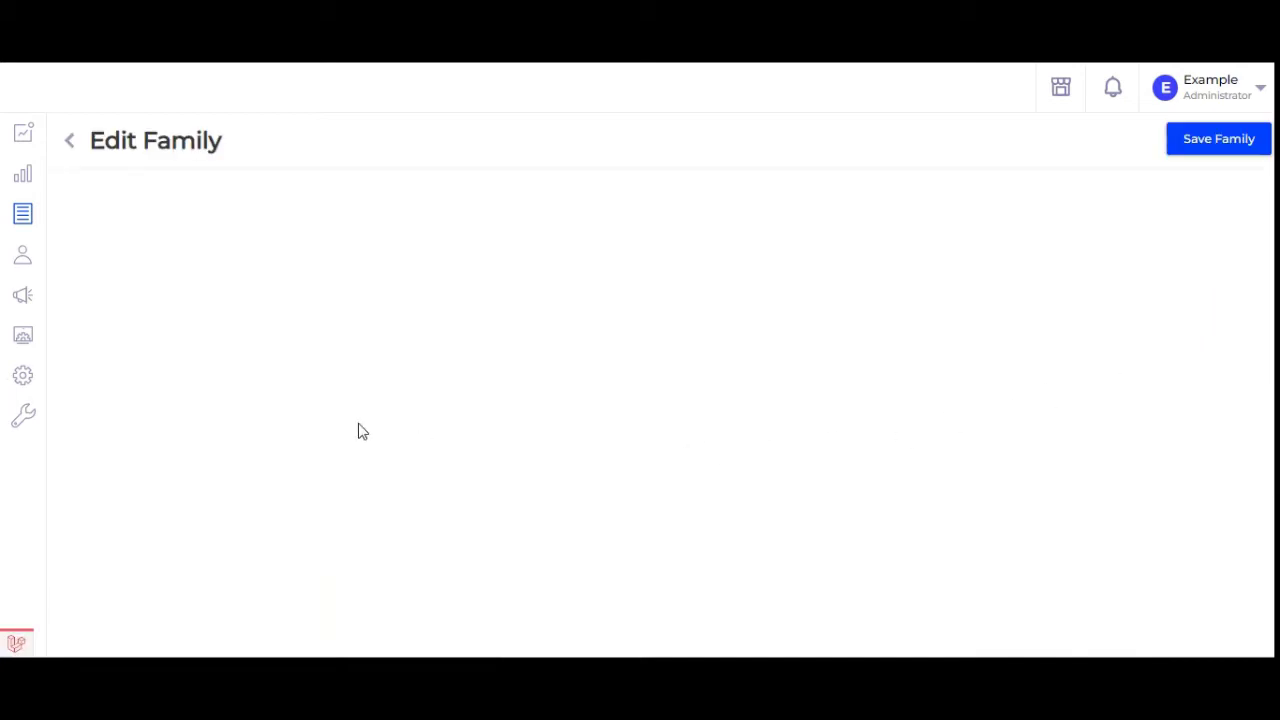
- Add the Choose Colour attribute to the General group of the Default family and save the family
scroll(361, 432, "down", 3)
scroll(157, 337, "down", 2)
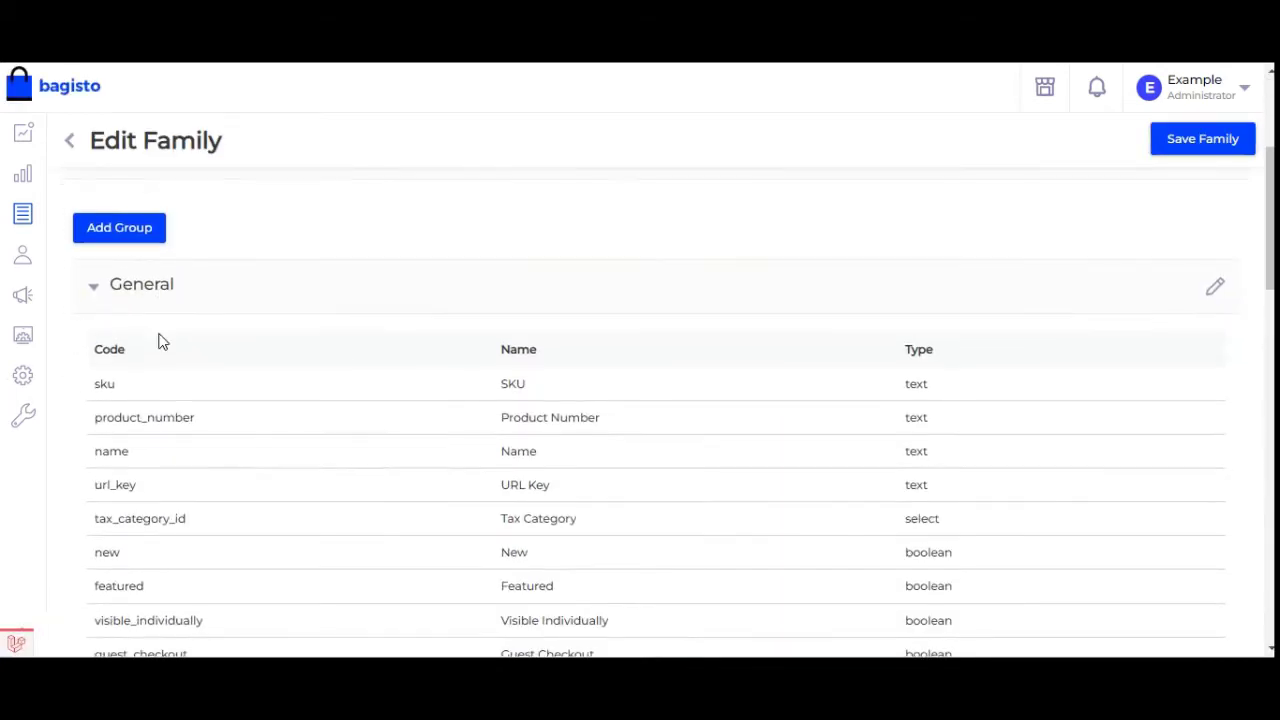
scroll(181, 385, "down", 3)
left_click(154, 429)
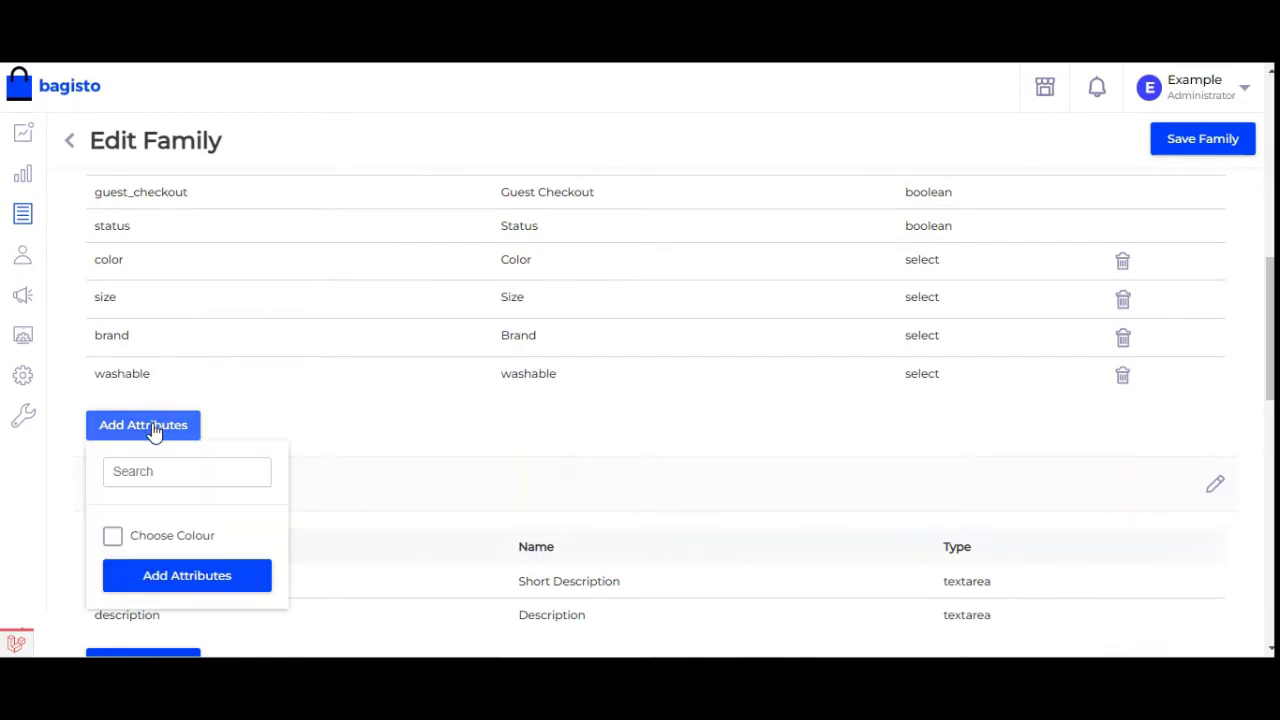
left_click(112, 536)
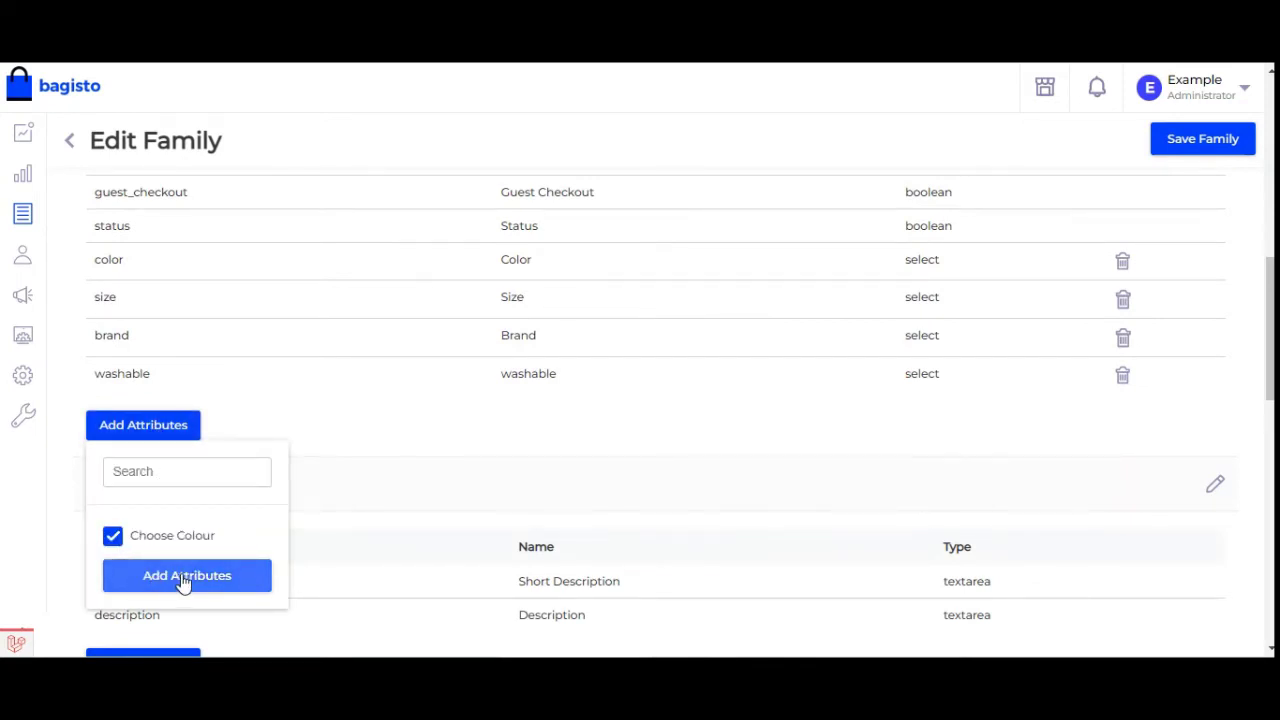
left_click(184, 578)
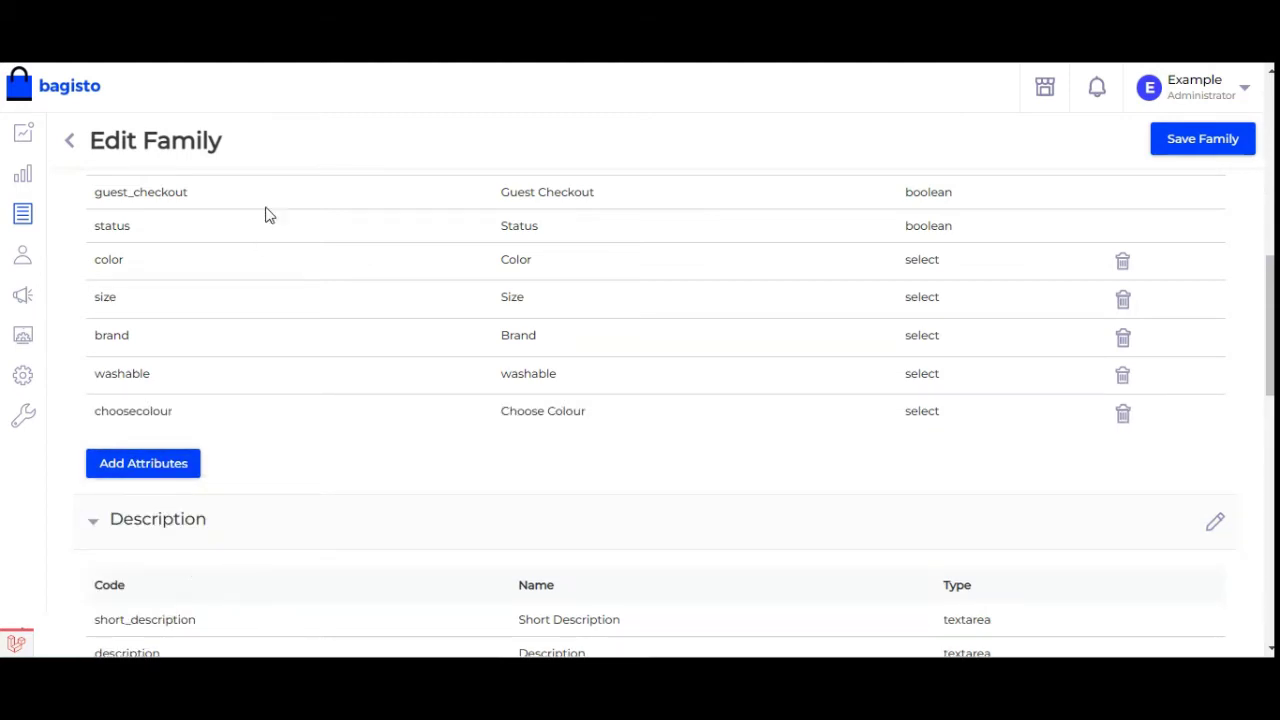
left_click(1192, 140)
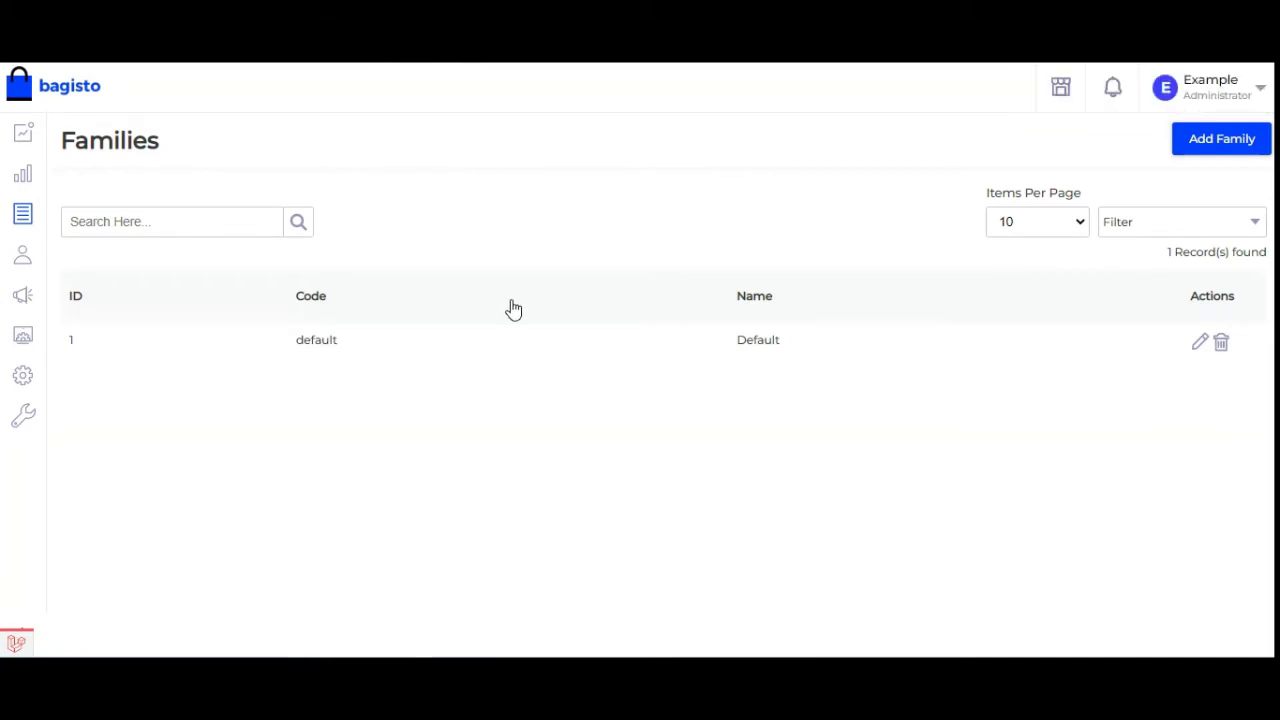
- Create a new product with product type Configurable and SKU 31, and proceed to its configurable attributes
mouse_move(24, 216)
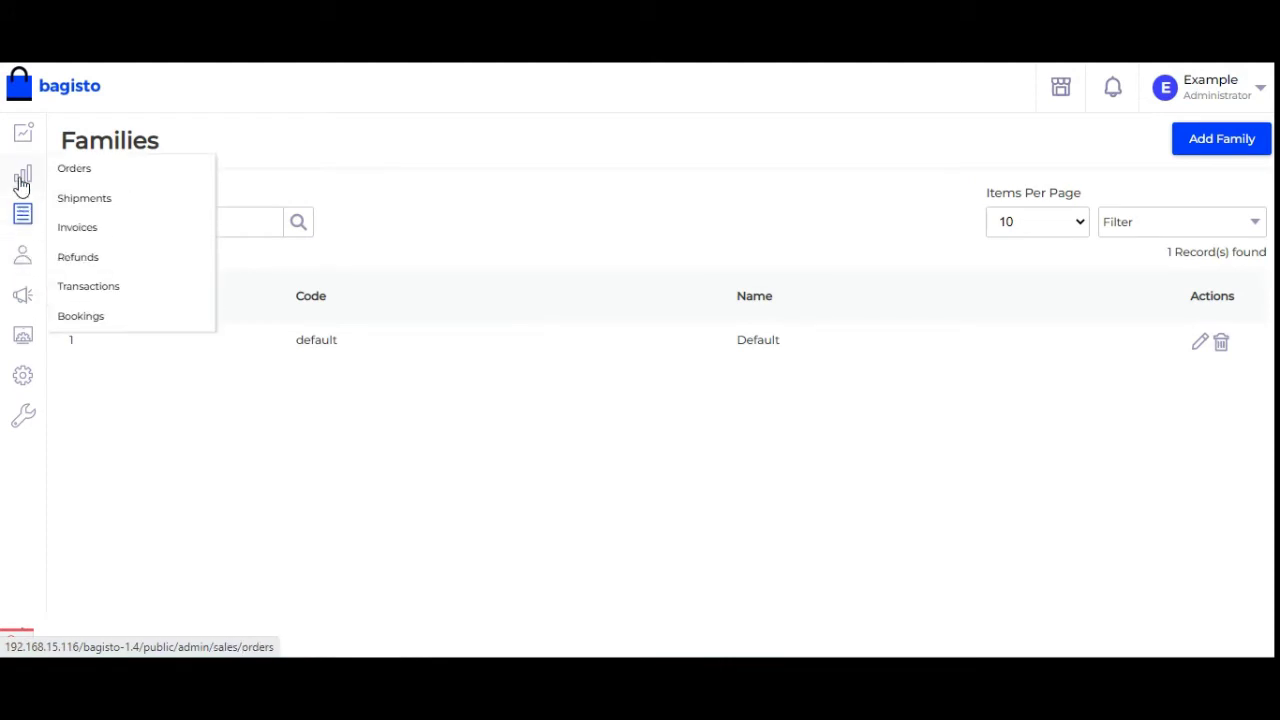
left_click(108, 219)
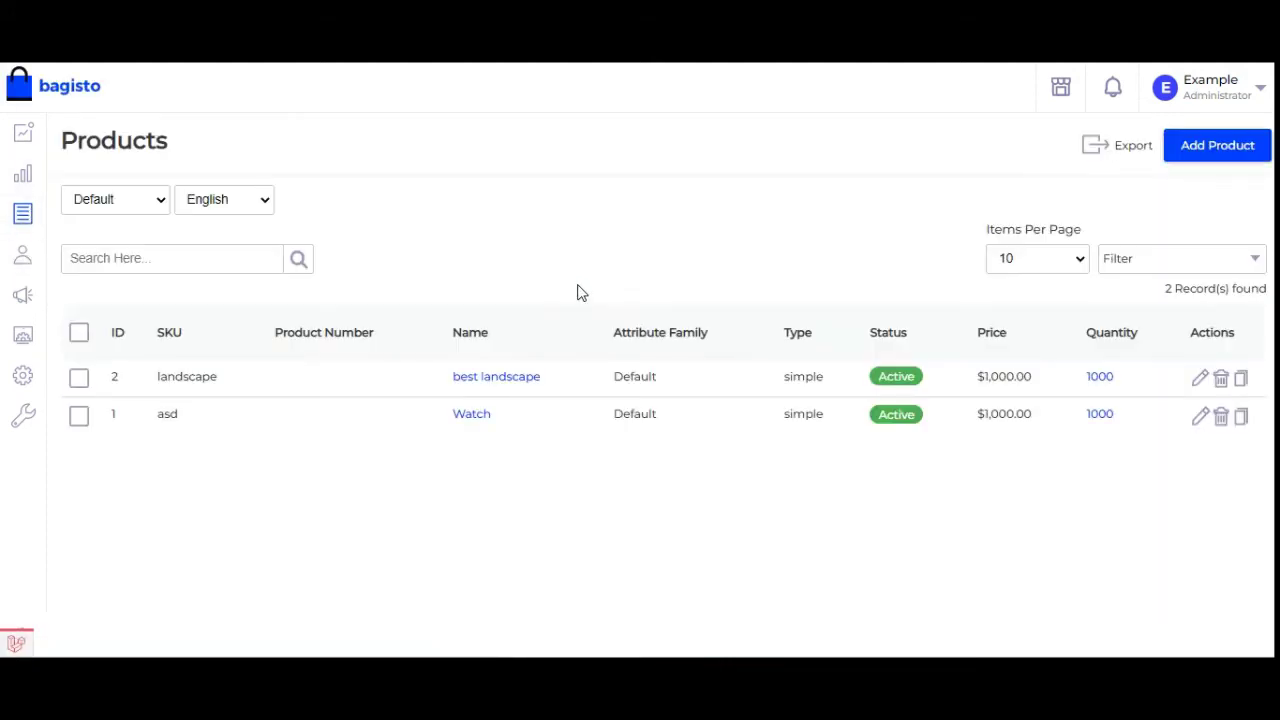
left_click(1205, 155)
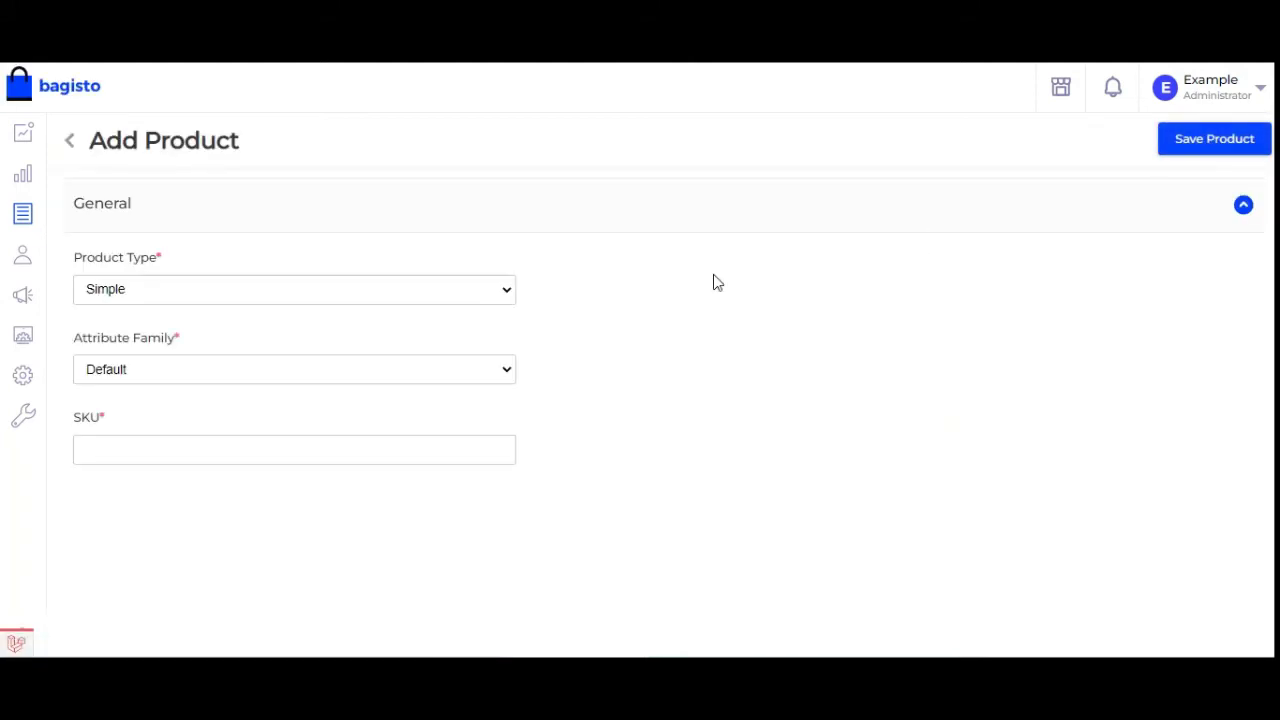
left_click(301, 293)
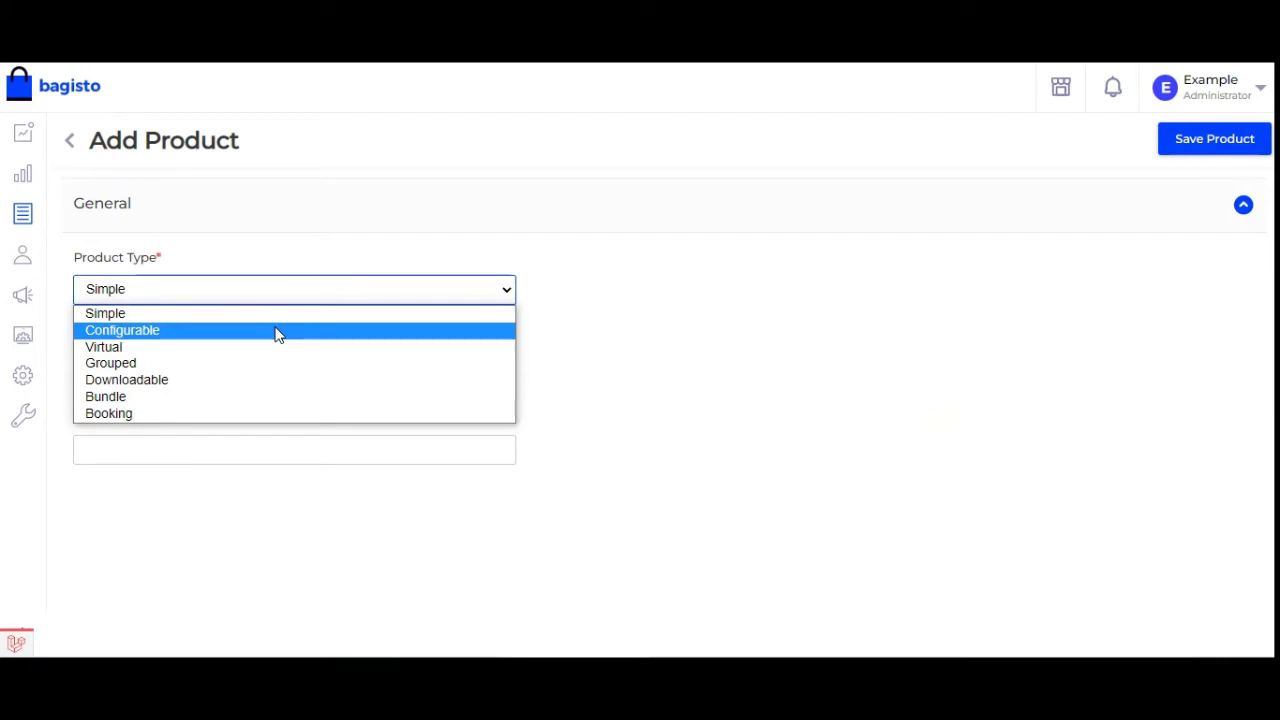
left_click(278, 331)
left_click(204, 447)
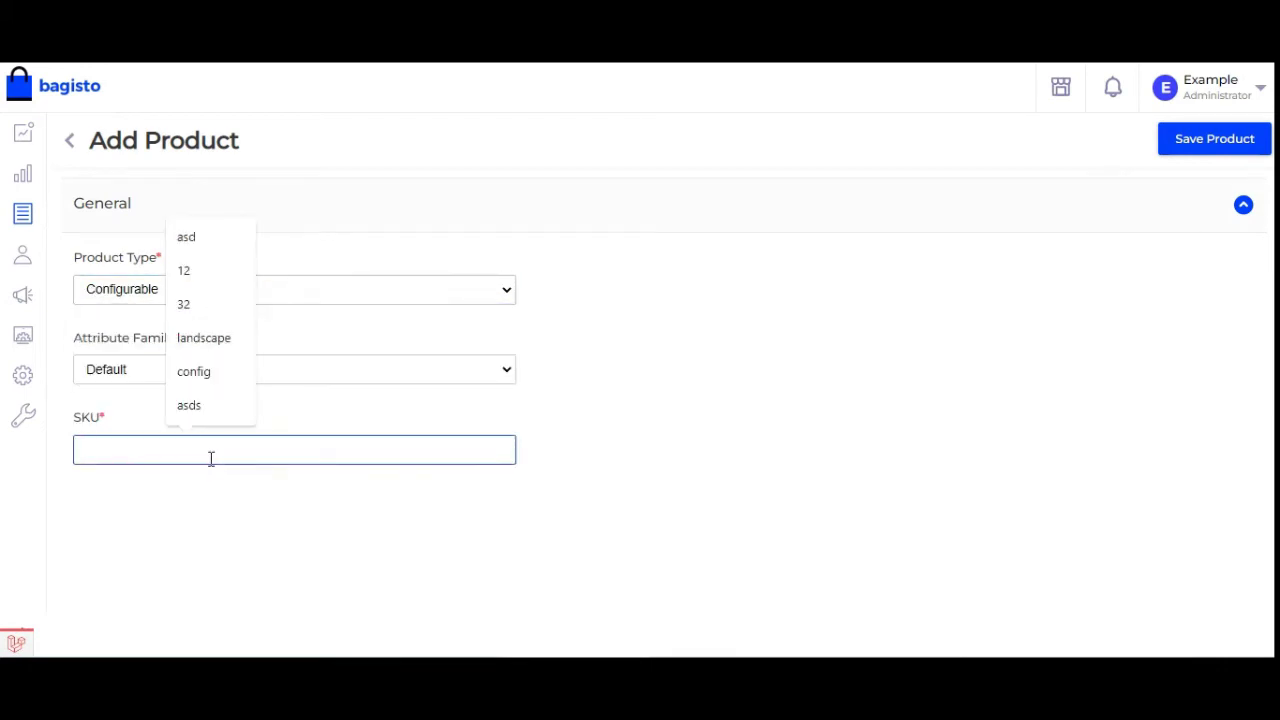
type("31")
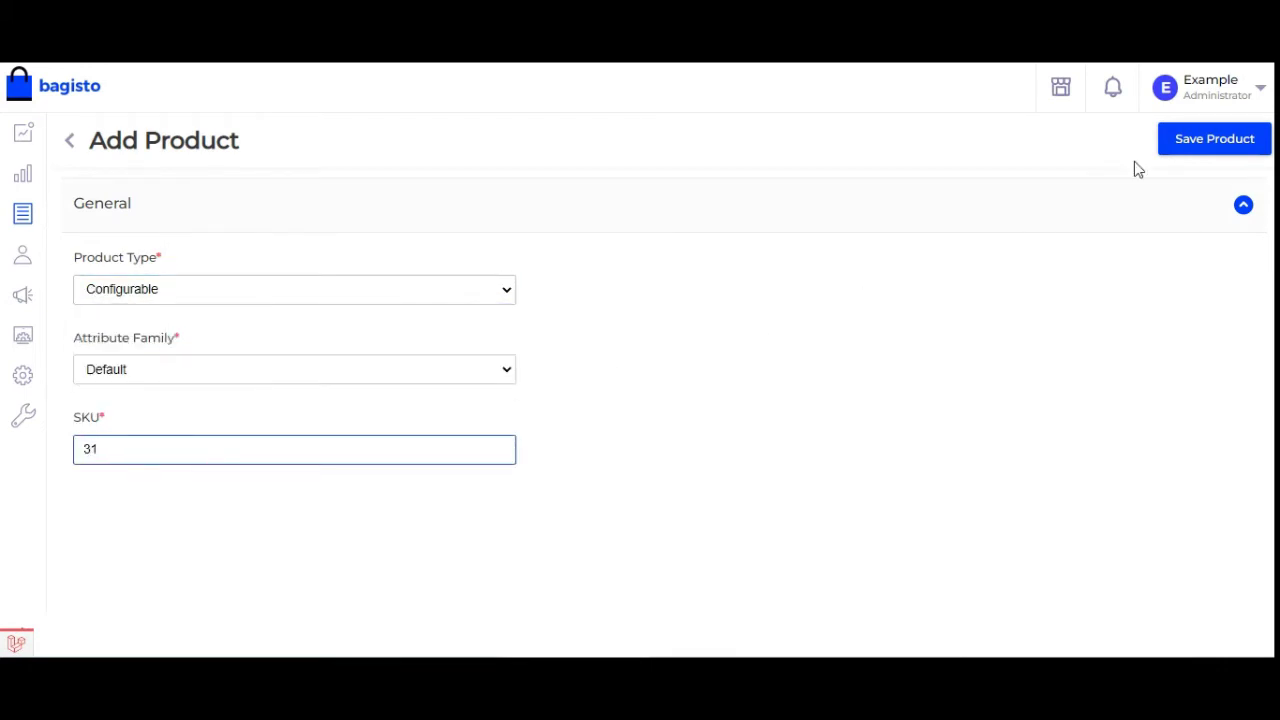
left_click(1202, 138)
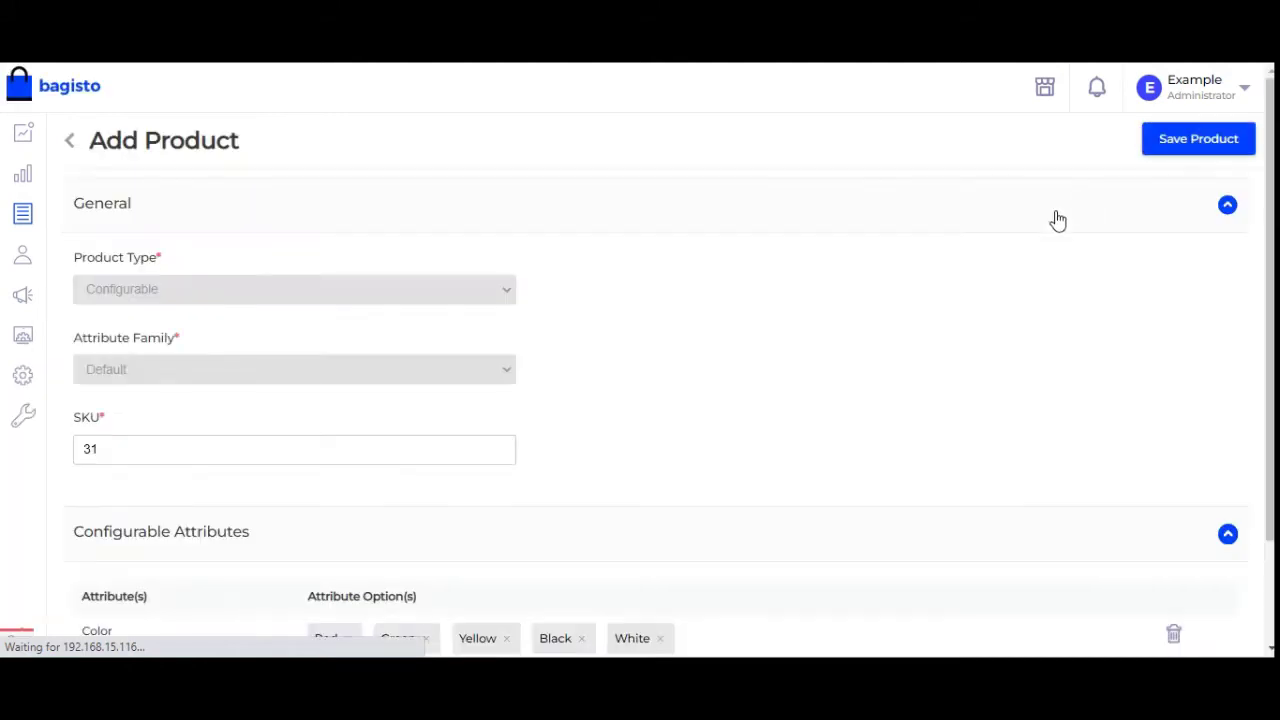
- Remove Color and Size from the configurable attributes, keeping only Choose Colour, and save the product
scroll(728, 349, "down", 2)
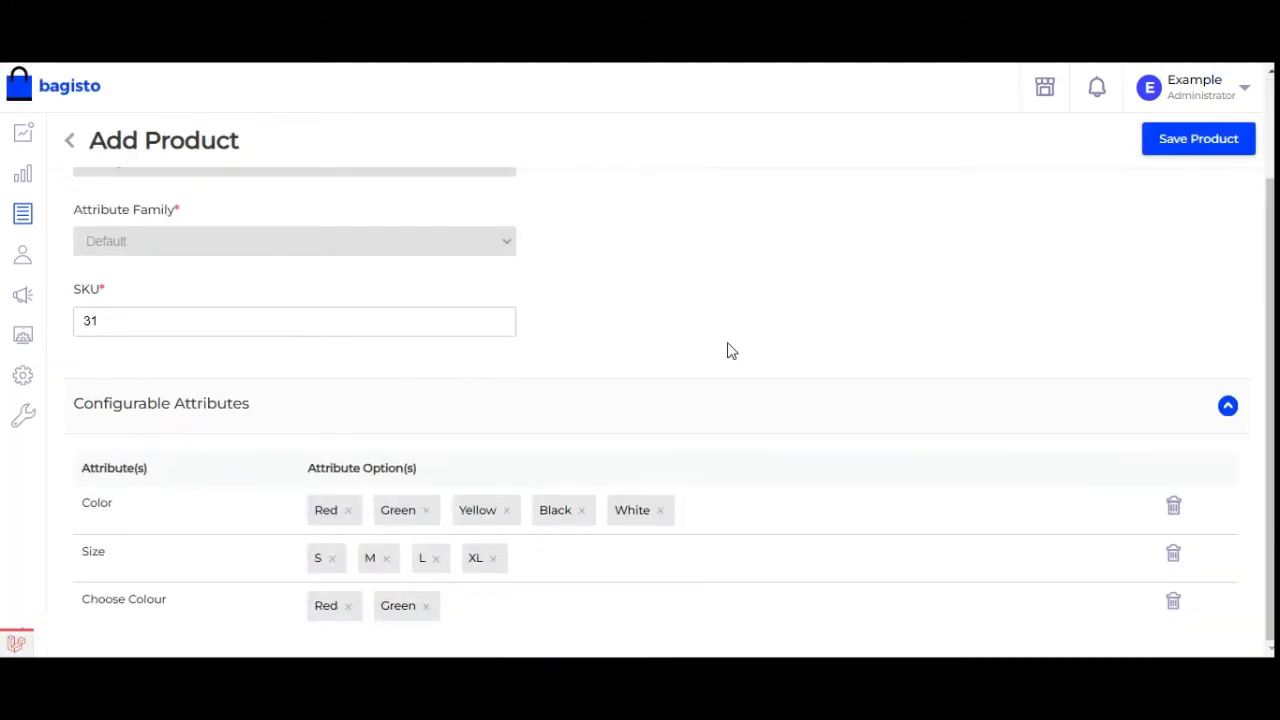
mouse_move(81, 599)
left_mouse_down()
mouse_move(164, 596)
mouse_move(169, 608)
mouse_move(78, 608)
left_mouse_up()
left_click(169, 608)
left_click(1175, 515)
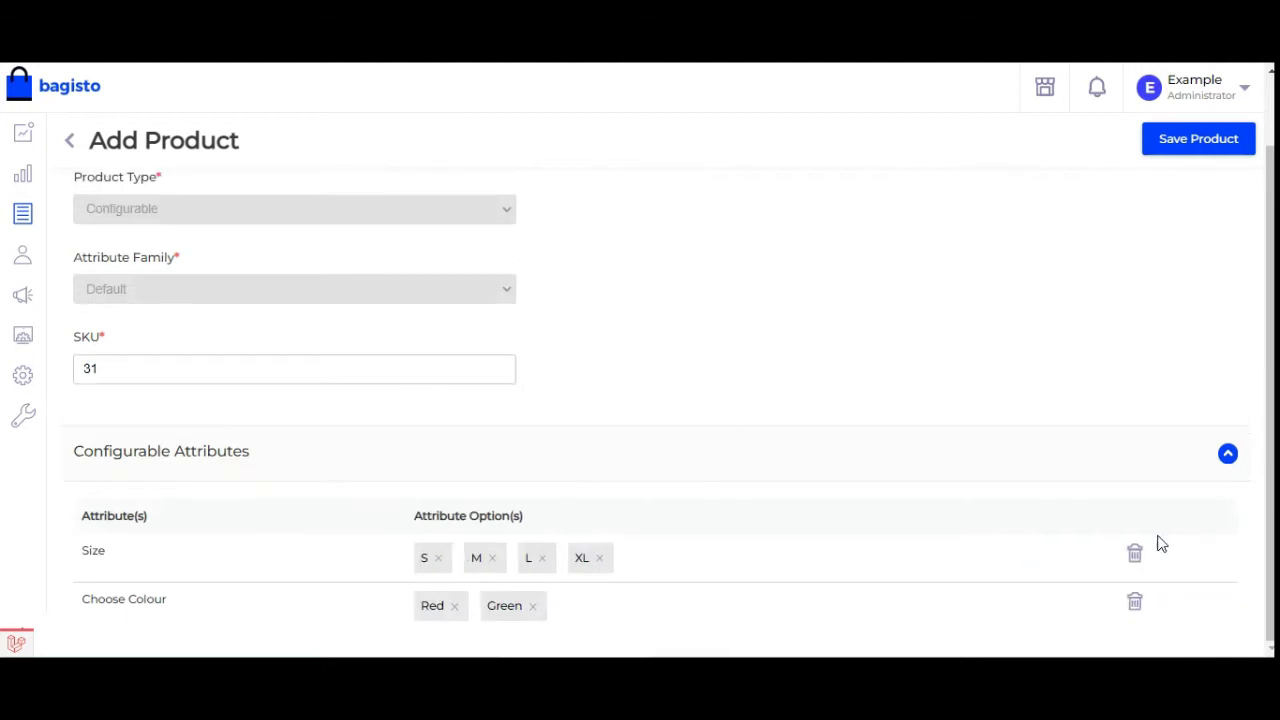
left_click(1132, 556)
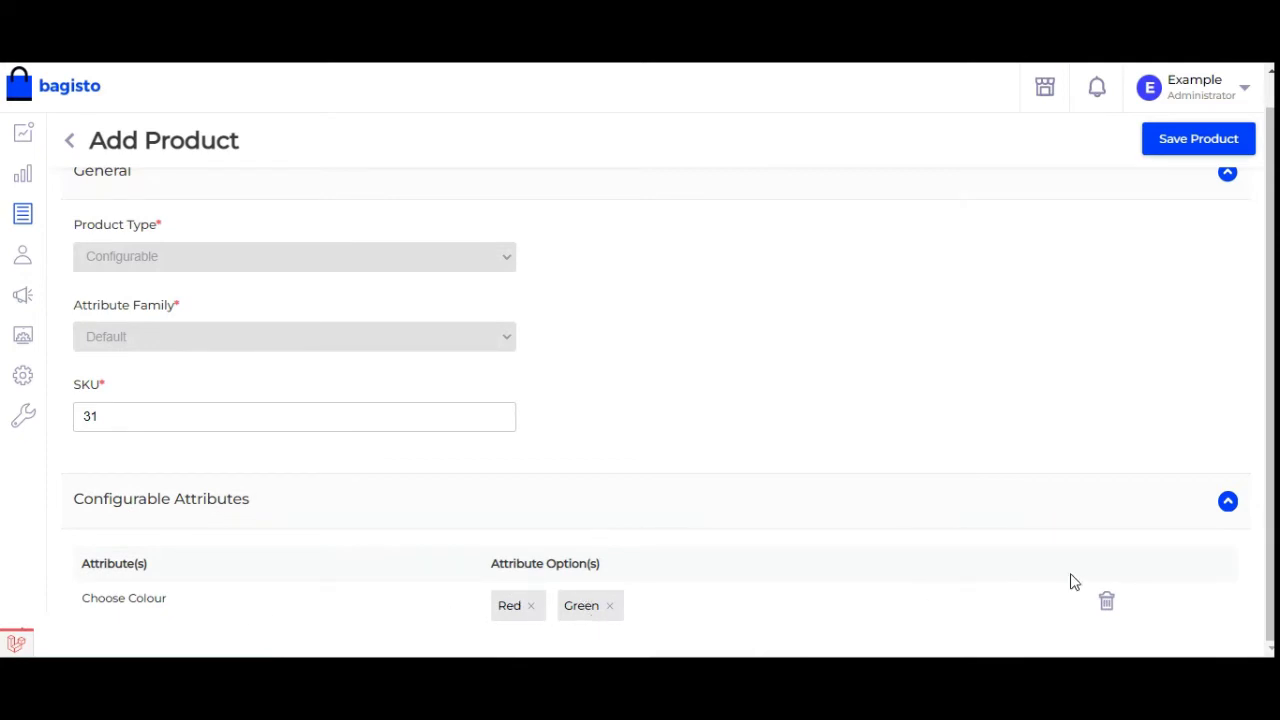
left_click(1190, 140)
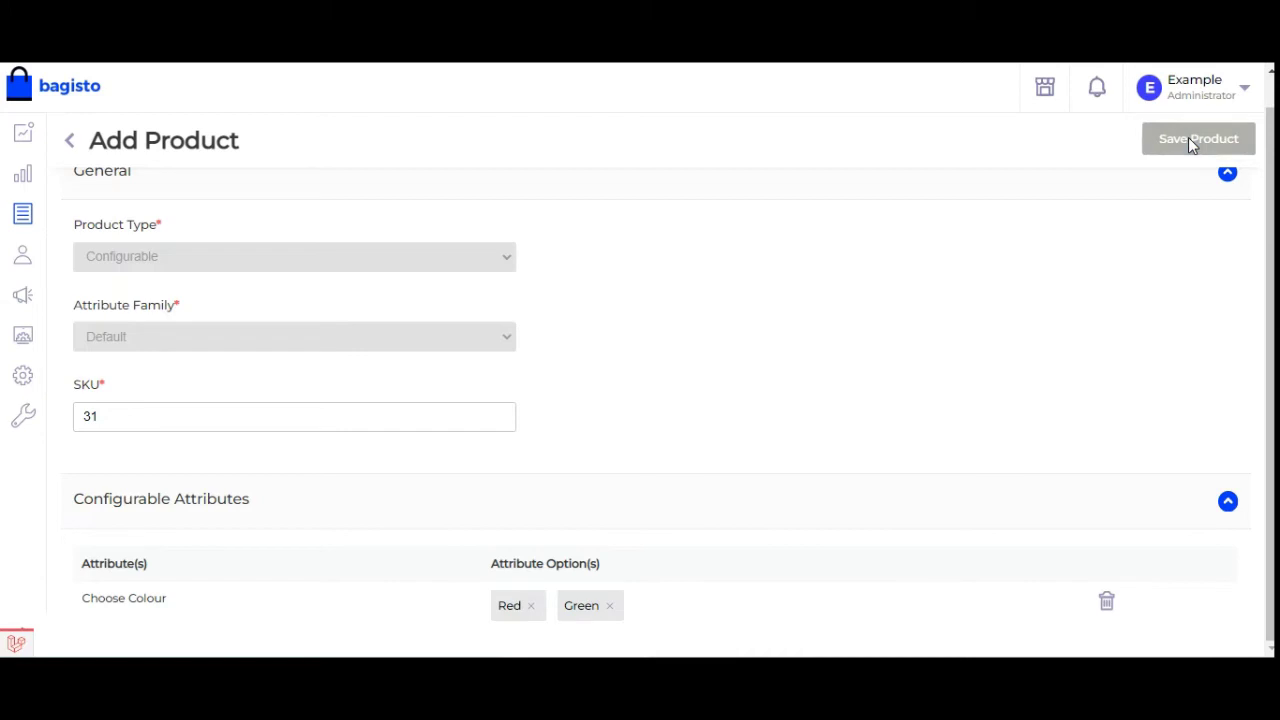
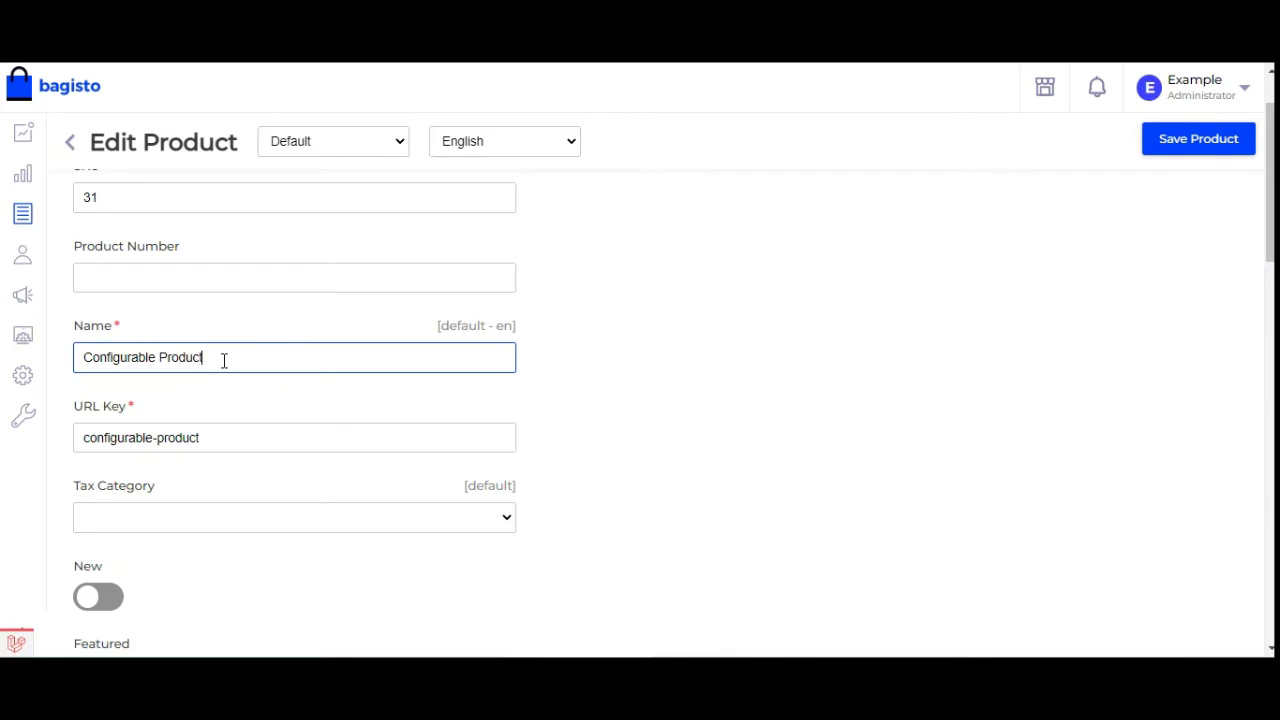
- Enable New, Featured, Visible Individually, Guest Checkout and Status for the configurable product
scroll(229, 364, "down", 3)
left_click(112, 316)
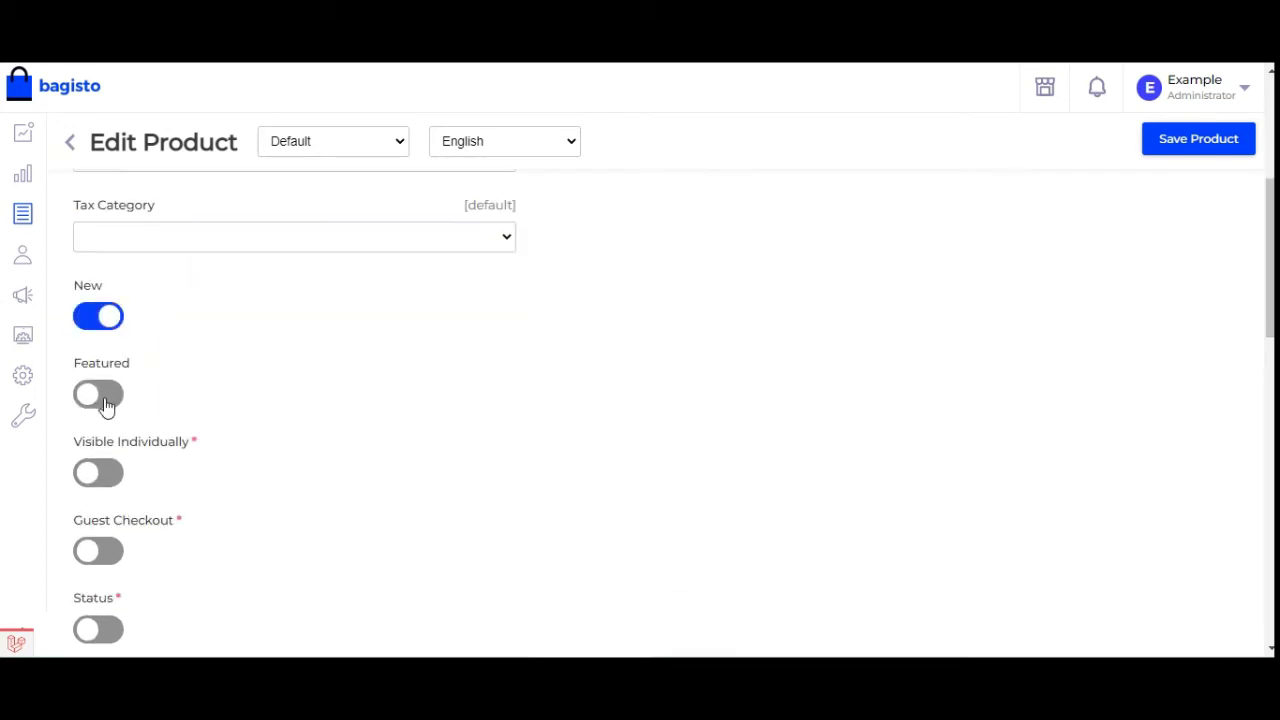
left_click(106, 398)
left_click(100, 473)
left_click(90, 551)
scroll(126, 531, "down", 3)
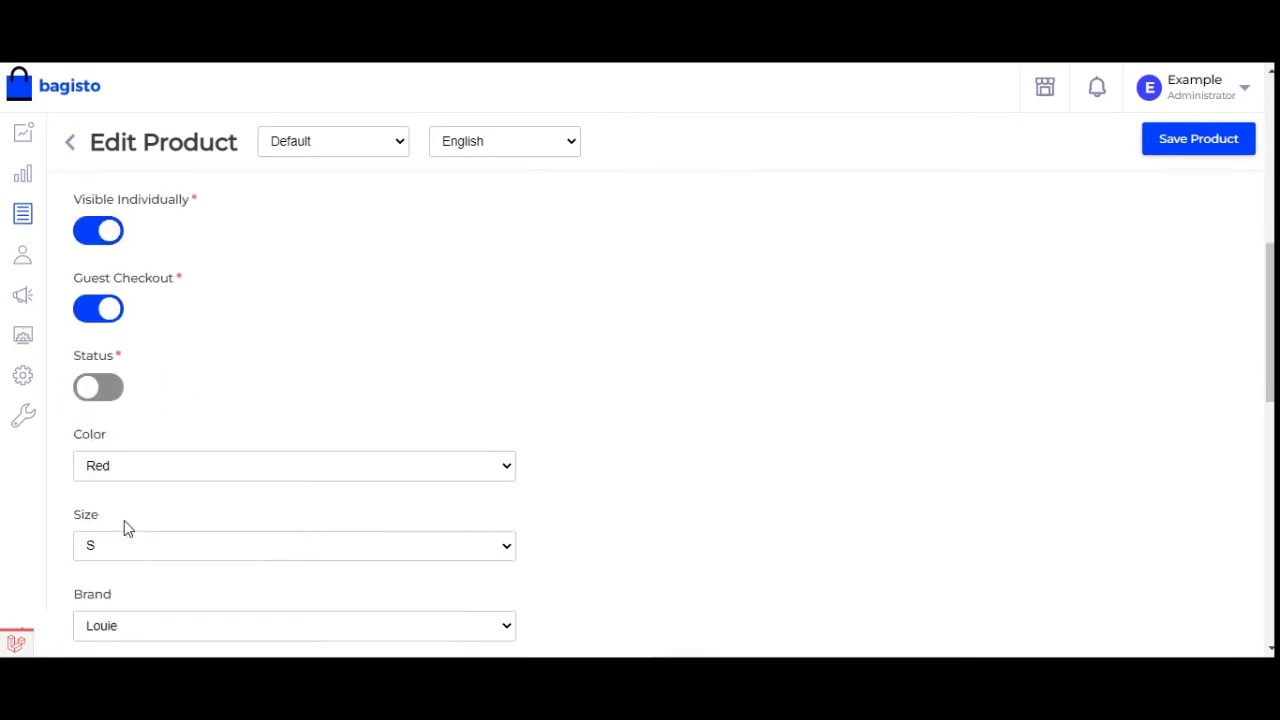
left_click(96, 350)
- Enter "test description" as both the short description and the description of the configurable product
scroll(229, 470, "down", 5)
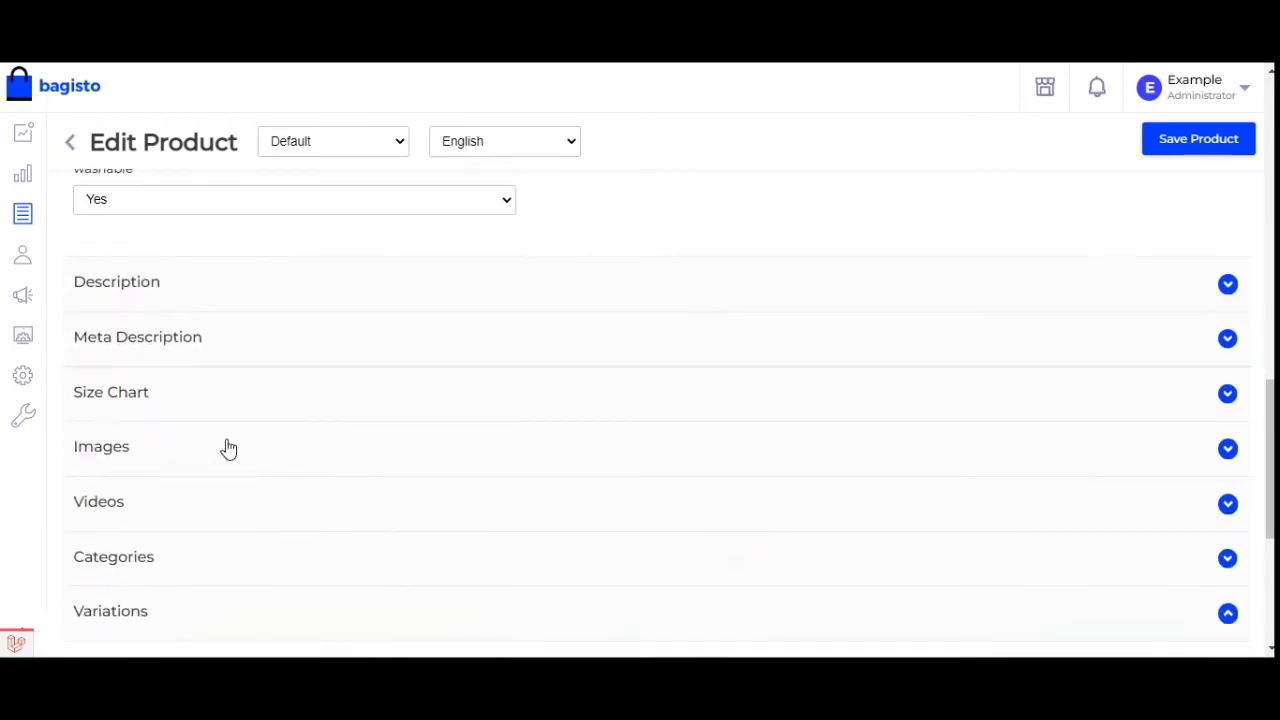
scroll(157, 317, "down", 1)
scroll(160, 297, "up", 1)
left_click(160, 294)
left_click(174, 370)
type("test ")
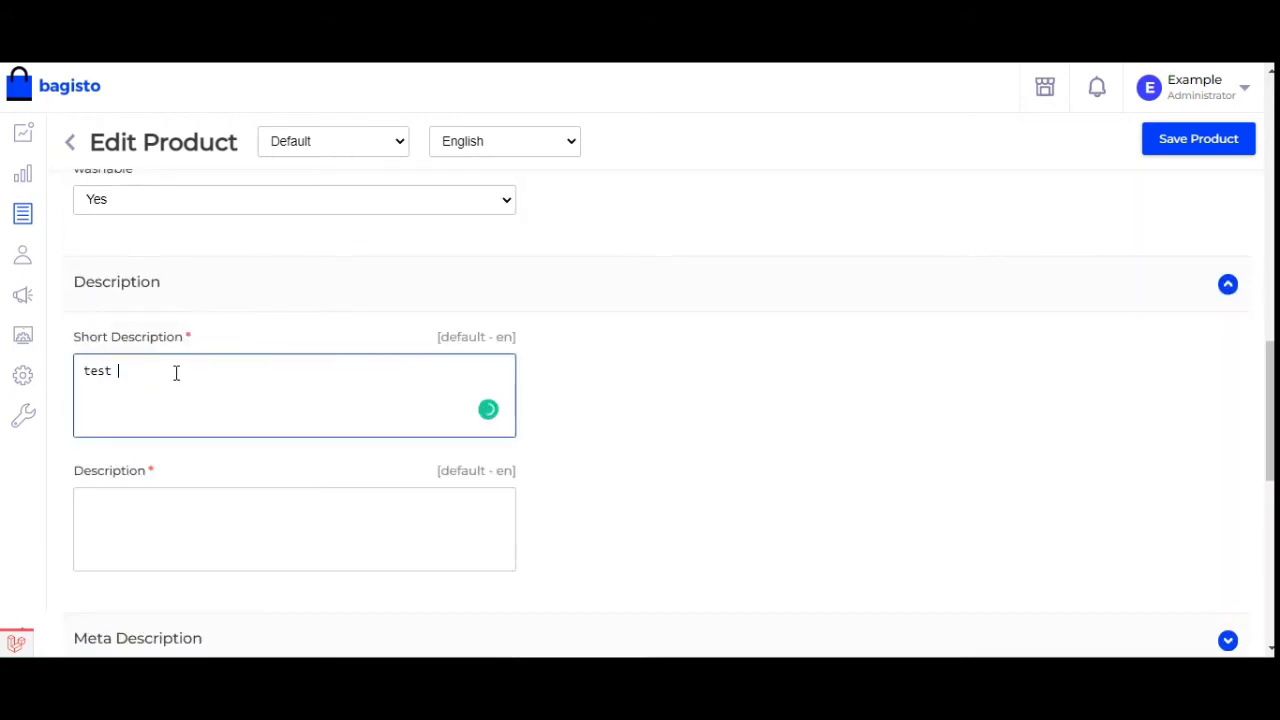
type("description")
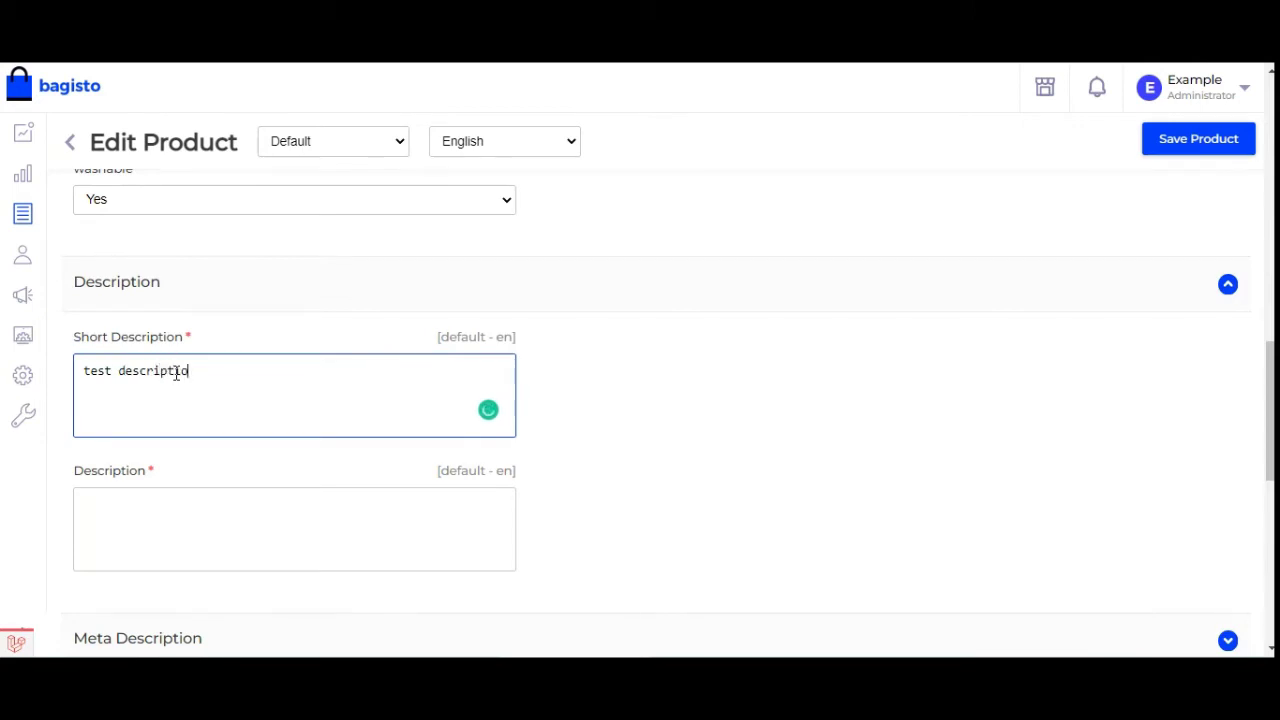
key("ctrl+a")
key("ctrl+c")
left_click(160, 503)
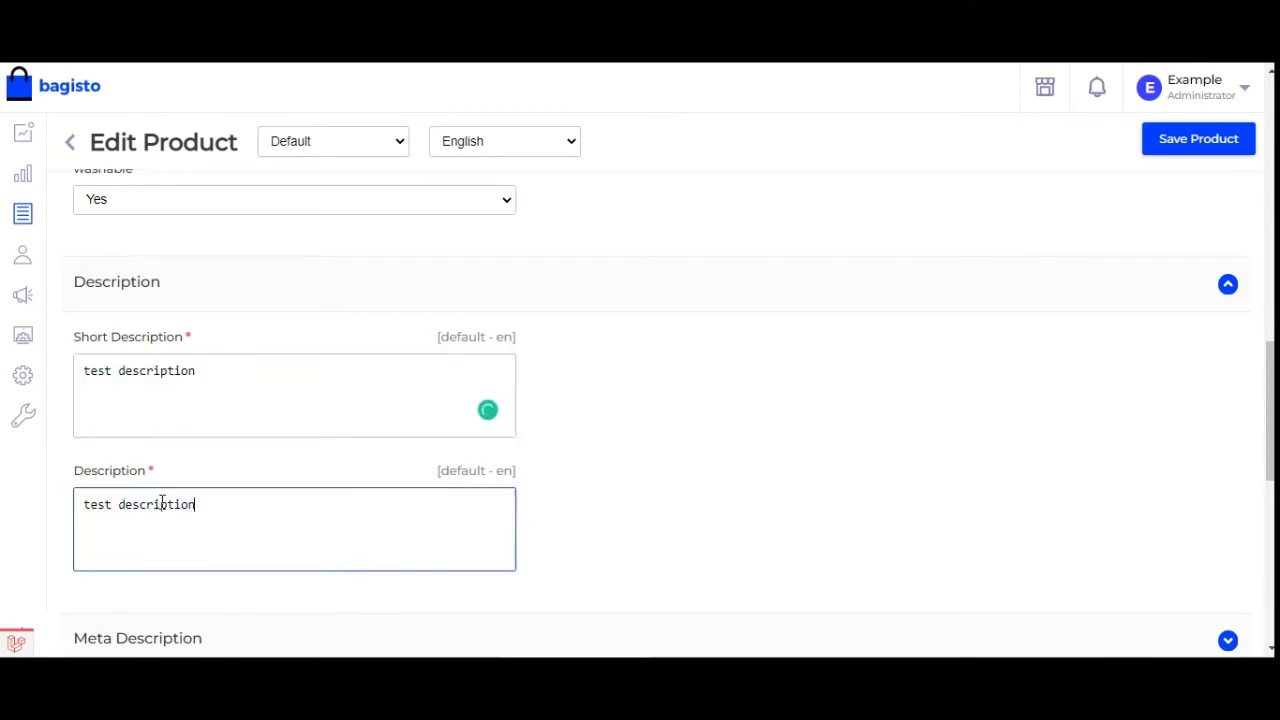
key("ctrl+v")
- Assign the configurable product to the mixed category
scroll(163, 491, "down", 3)
scroll(193, 377, "down", 3)
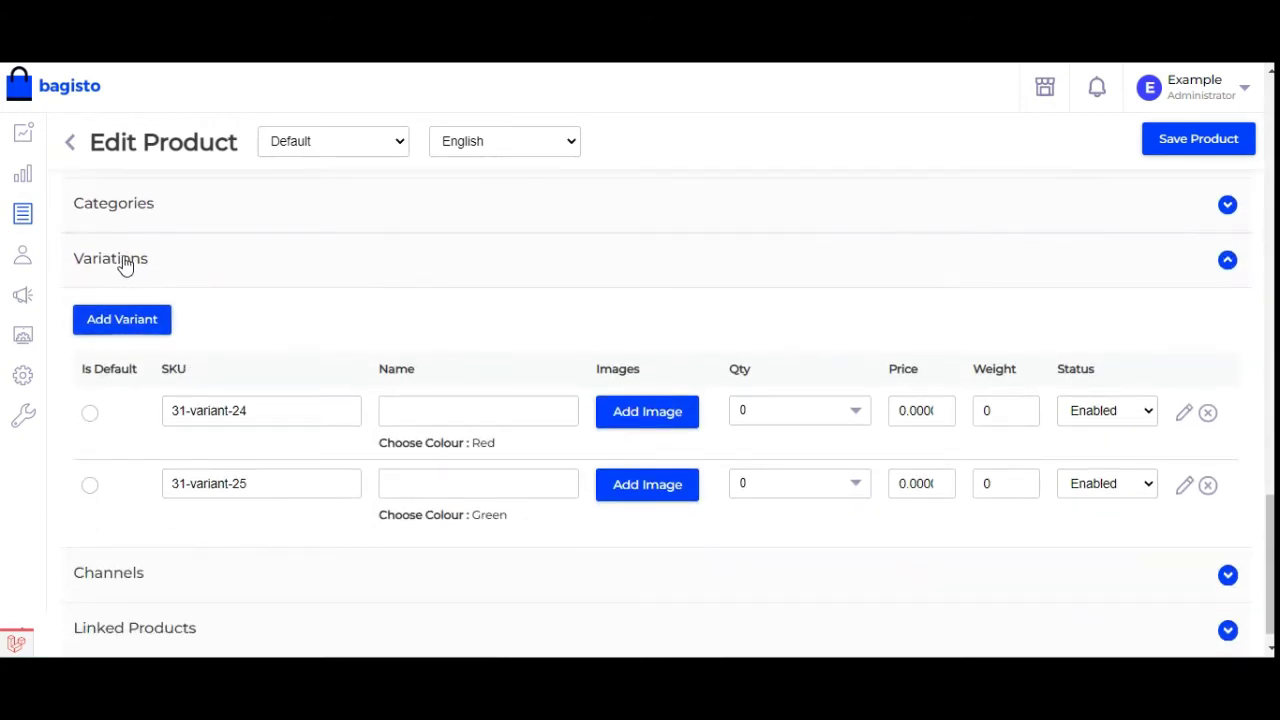
left_click(143, 208)
left_click(161, 297)
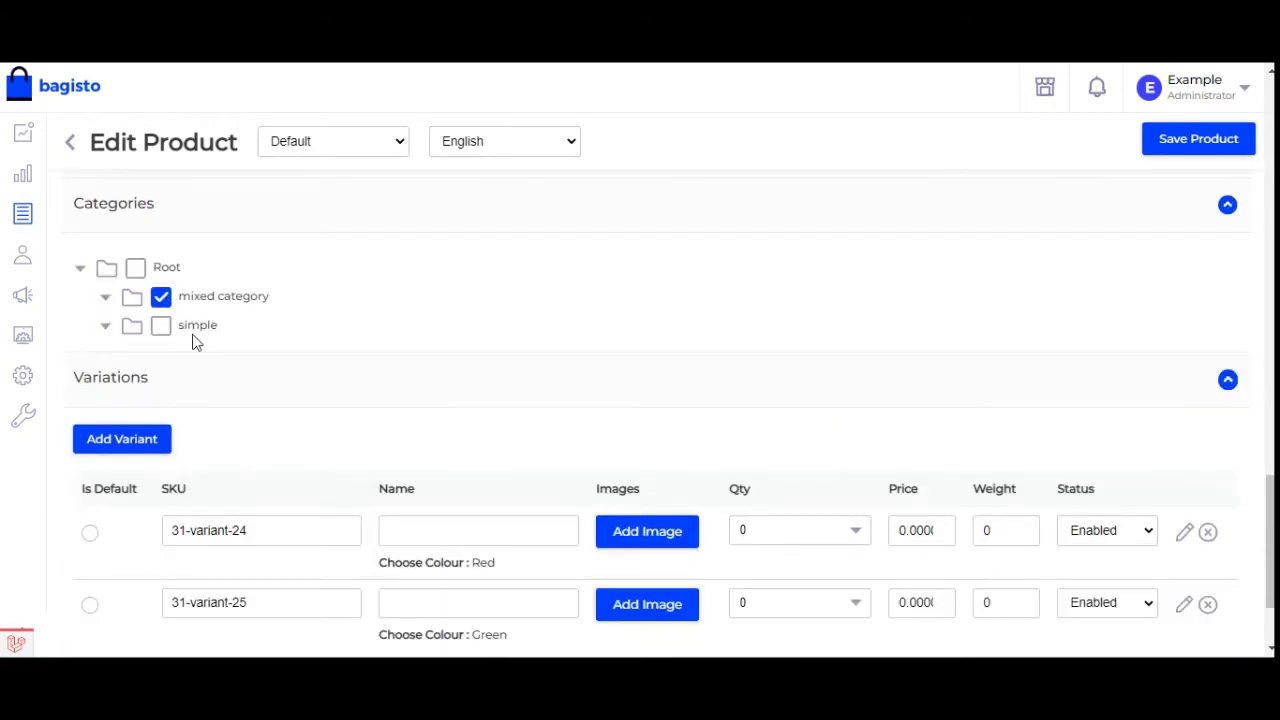
- Add the black T-shirt picture tshirt.jpg from the Desktop as the configurable product's image
scroll(194, 340, "up", 6)
scroll(194, 343, "down", 3)
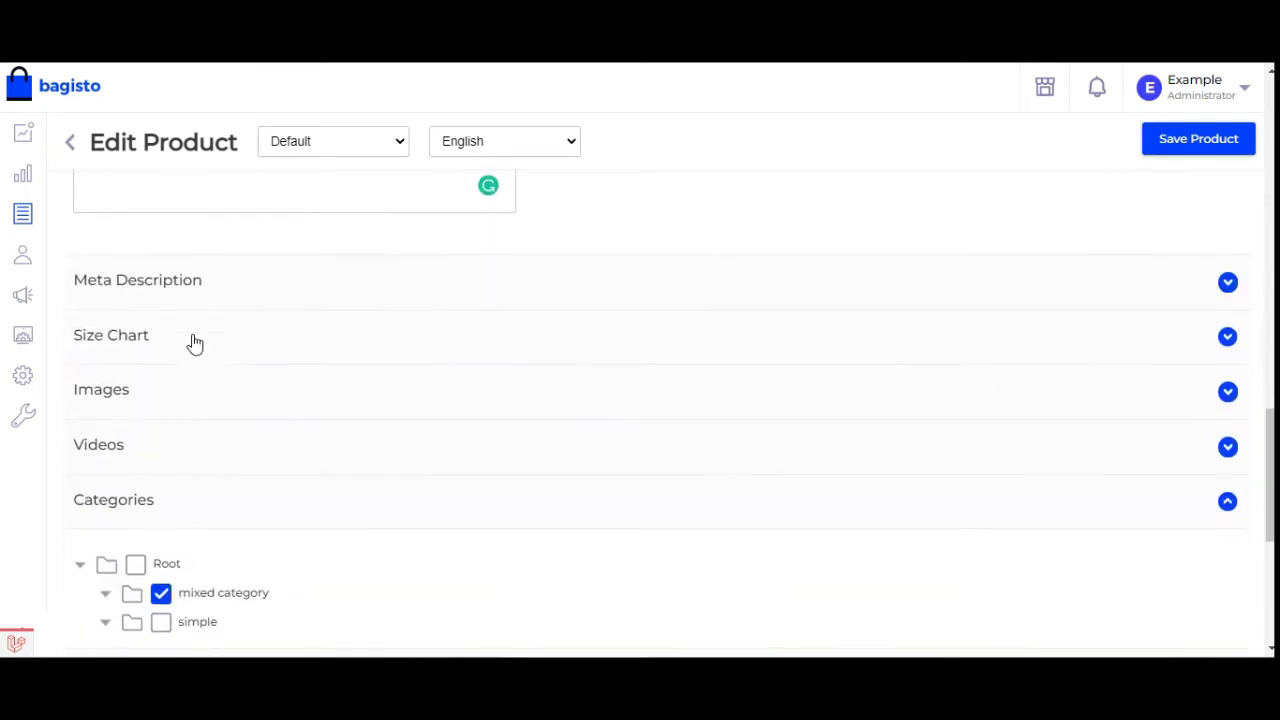
left_click(134, 378)
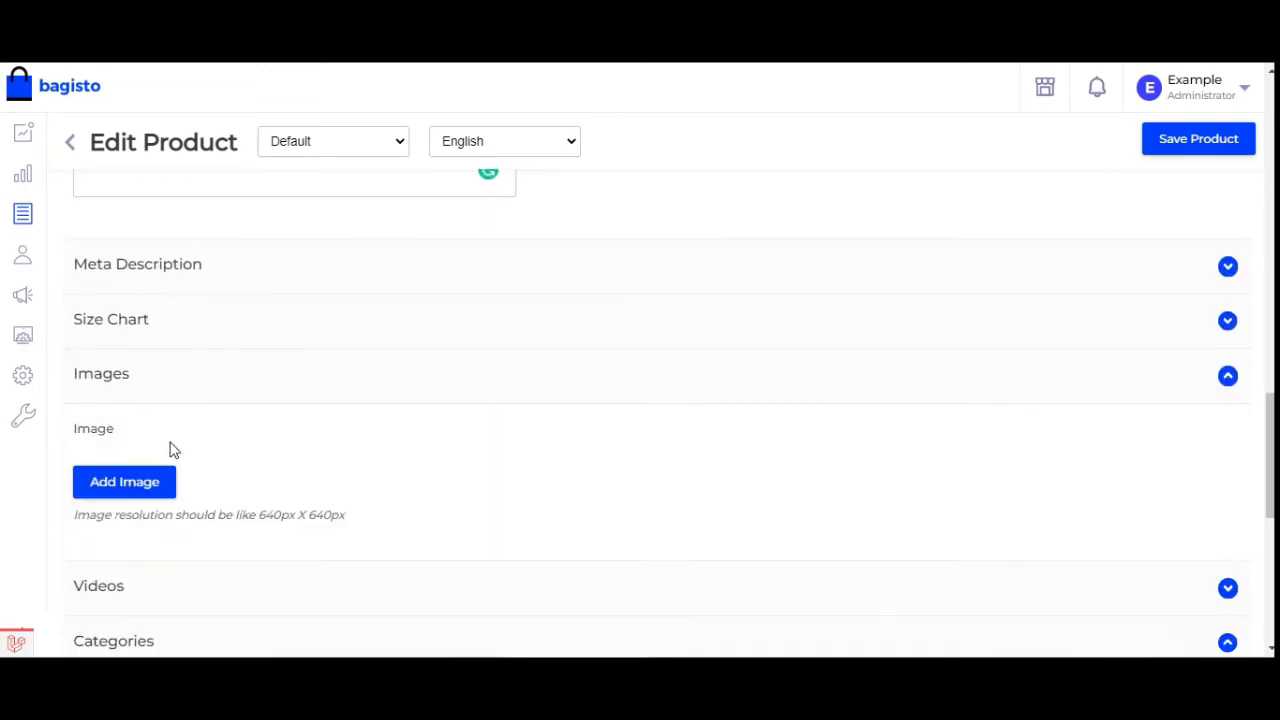
left_click(143, 494)
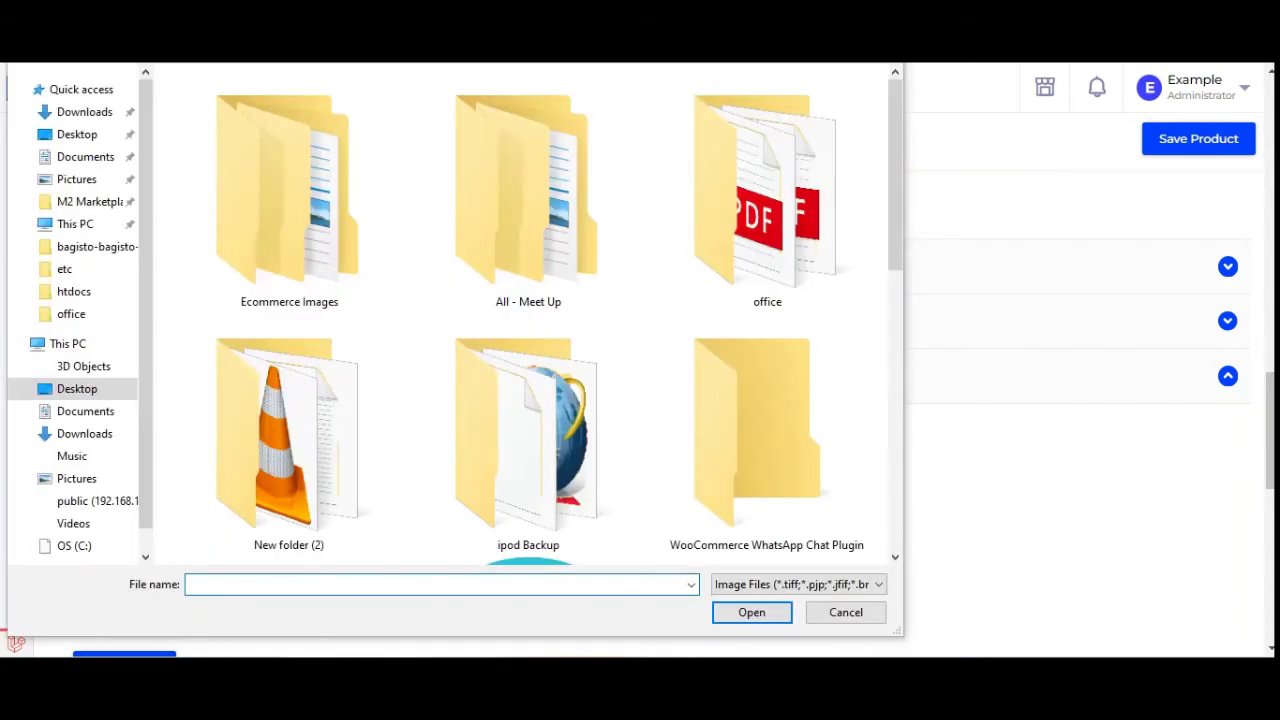
left_click_drag(896, 136, 834, 403)
double_click(535, 260)
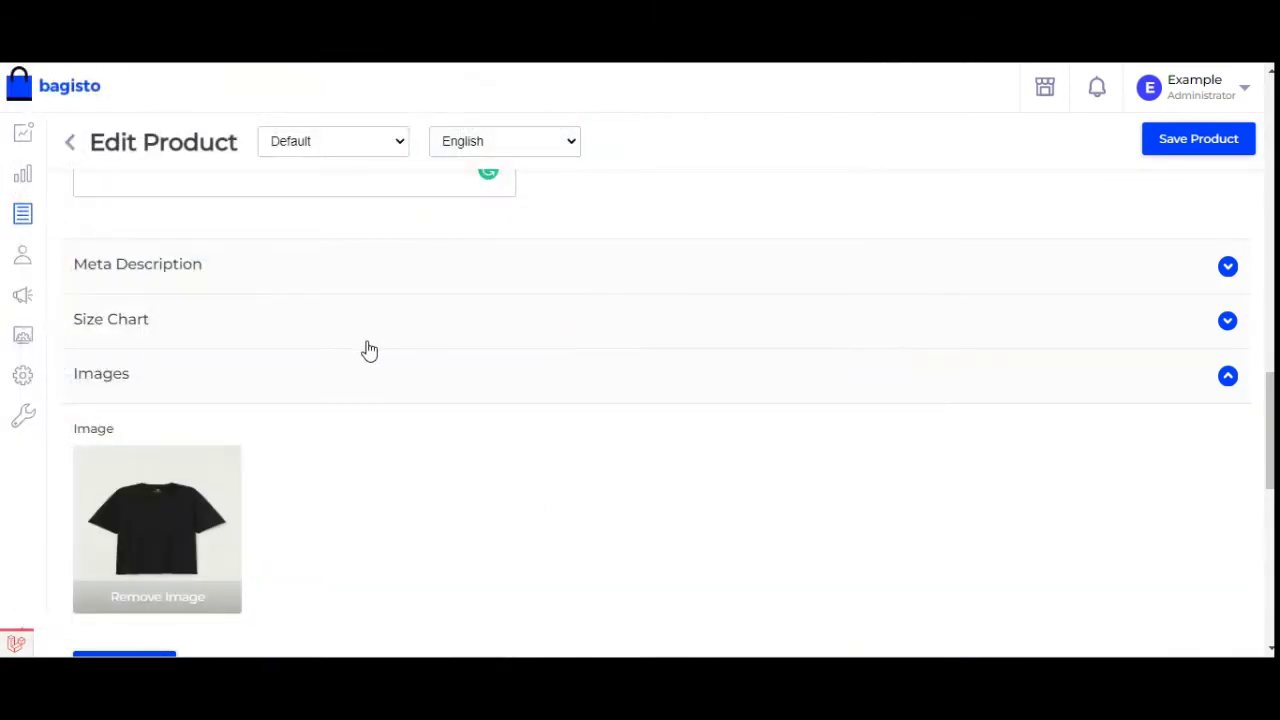
- Name the Red variation "Red Color" and the Green variation "green Color"
scroll(362, 400, "down", 5)
scroll(365, 410, "down", 2)
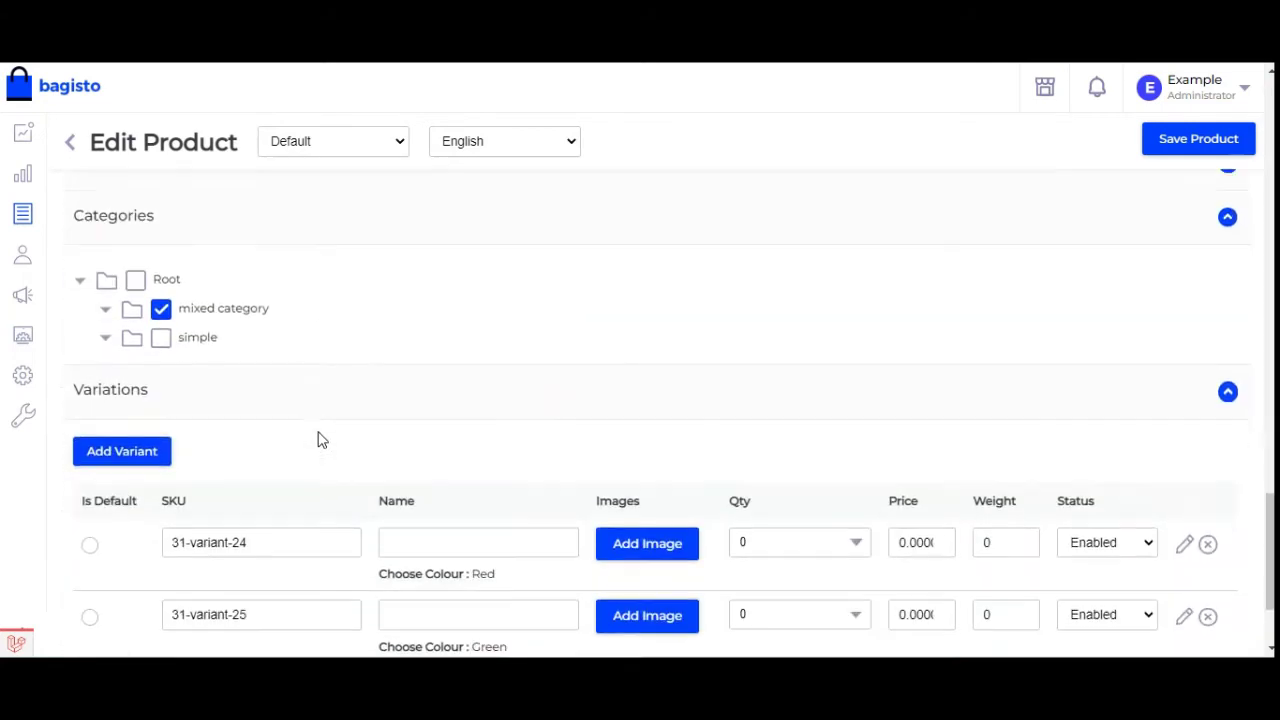
scroll(209, 342, "down", 1)
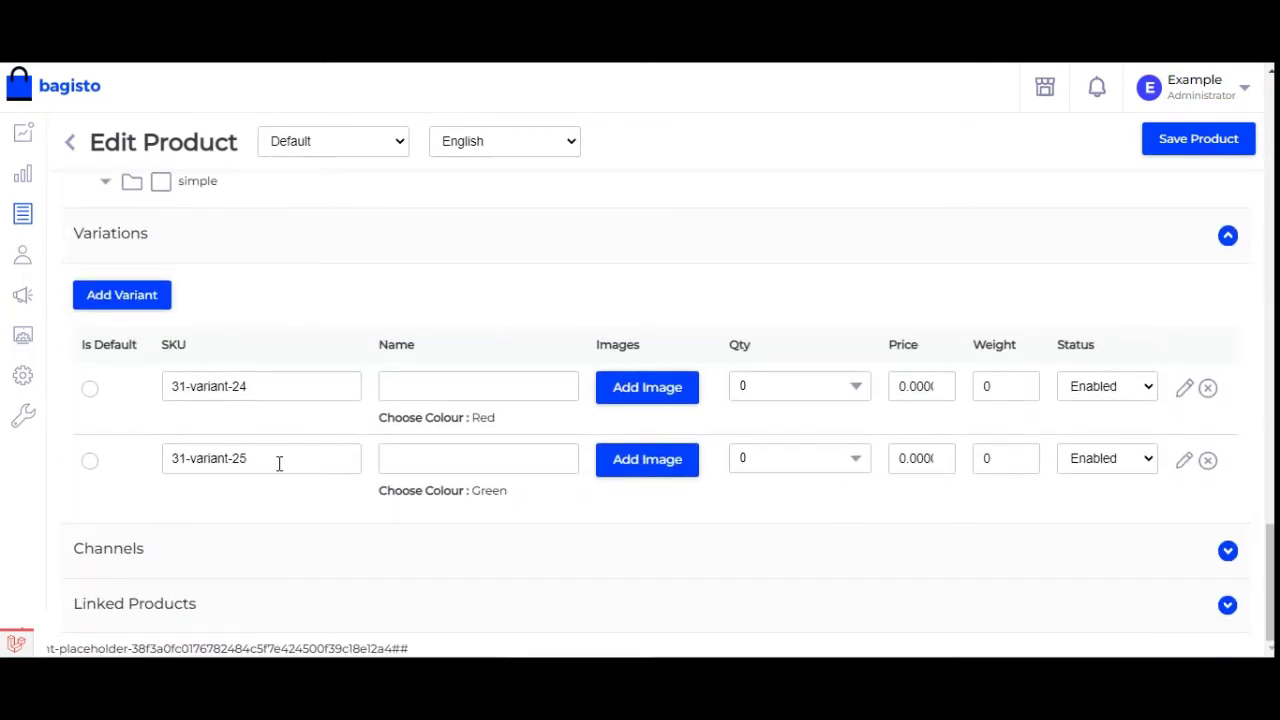
left_click(426, 389)
type("Red Color")
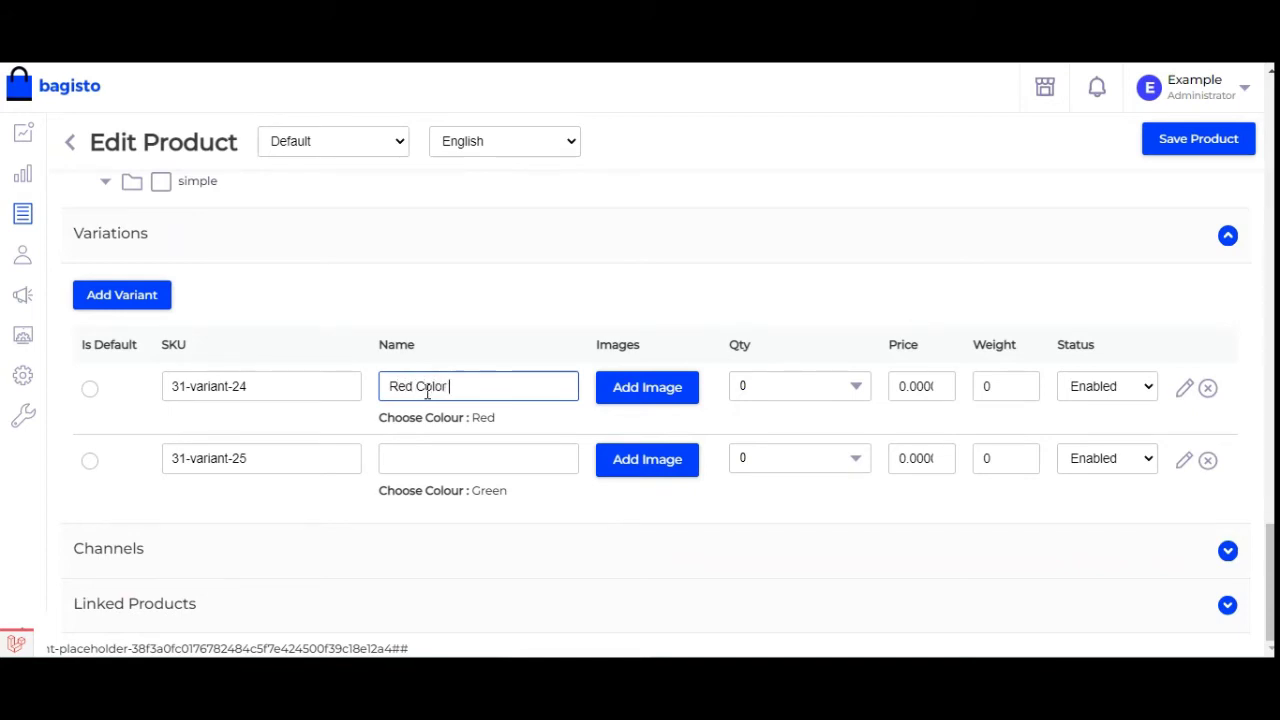
left_click(443, 465)
type("R")
key("BackSpace")
type("green Color")
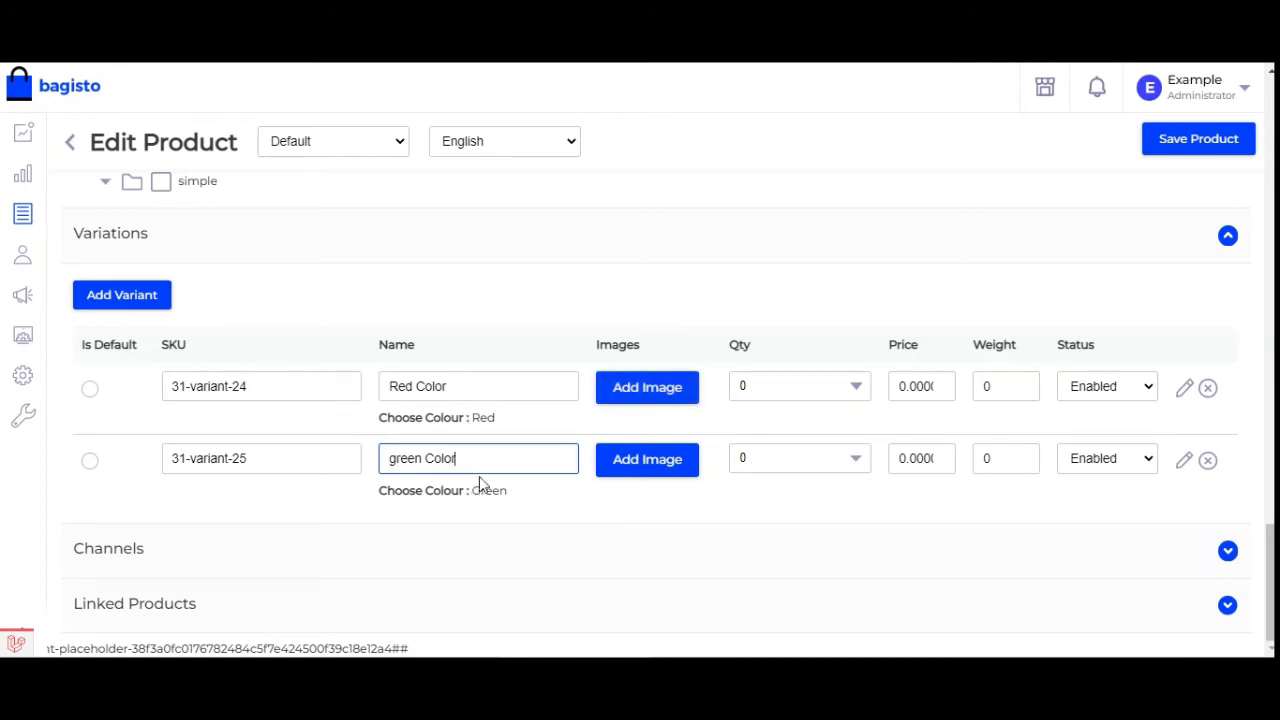
- Add red_tshirt.jpg as the image of the Red variant and green_tshirt.jpg as the image of the Green variant
left_click(648, 398)
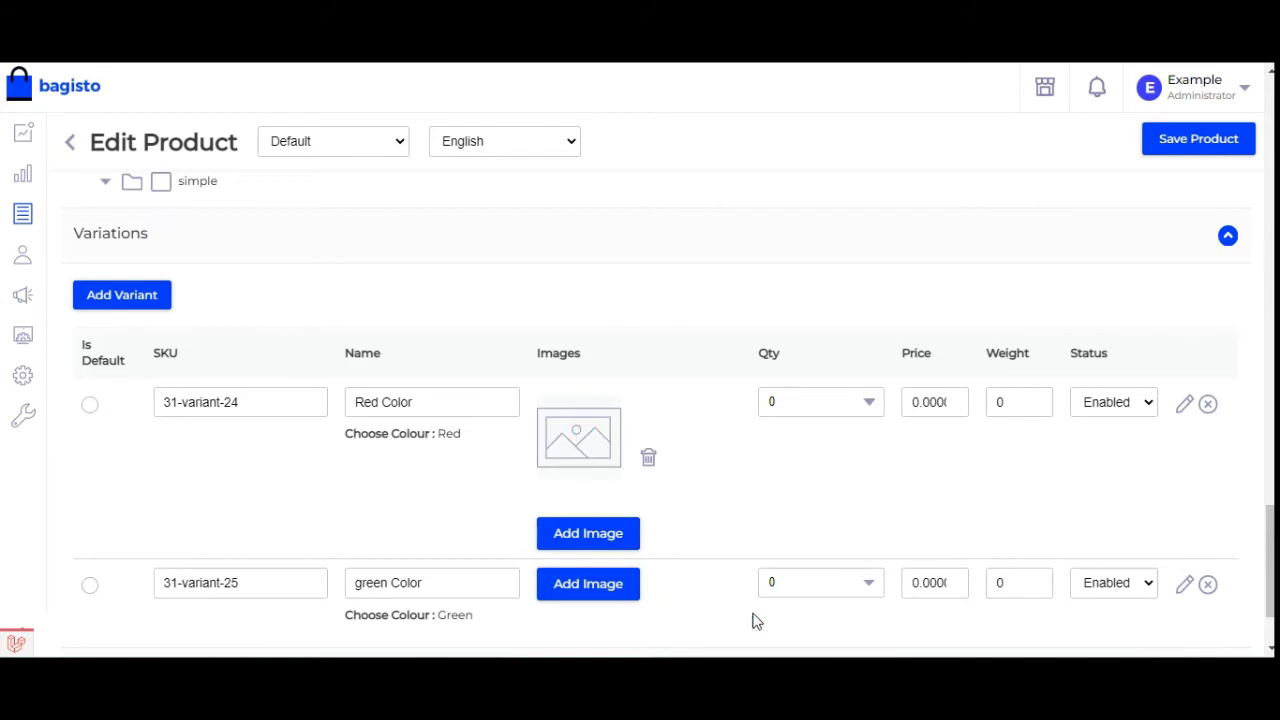
left_click_drag(897, 178, 895, 531)
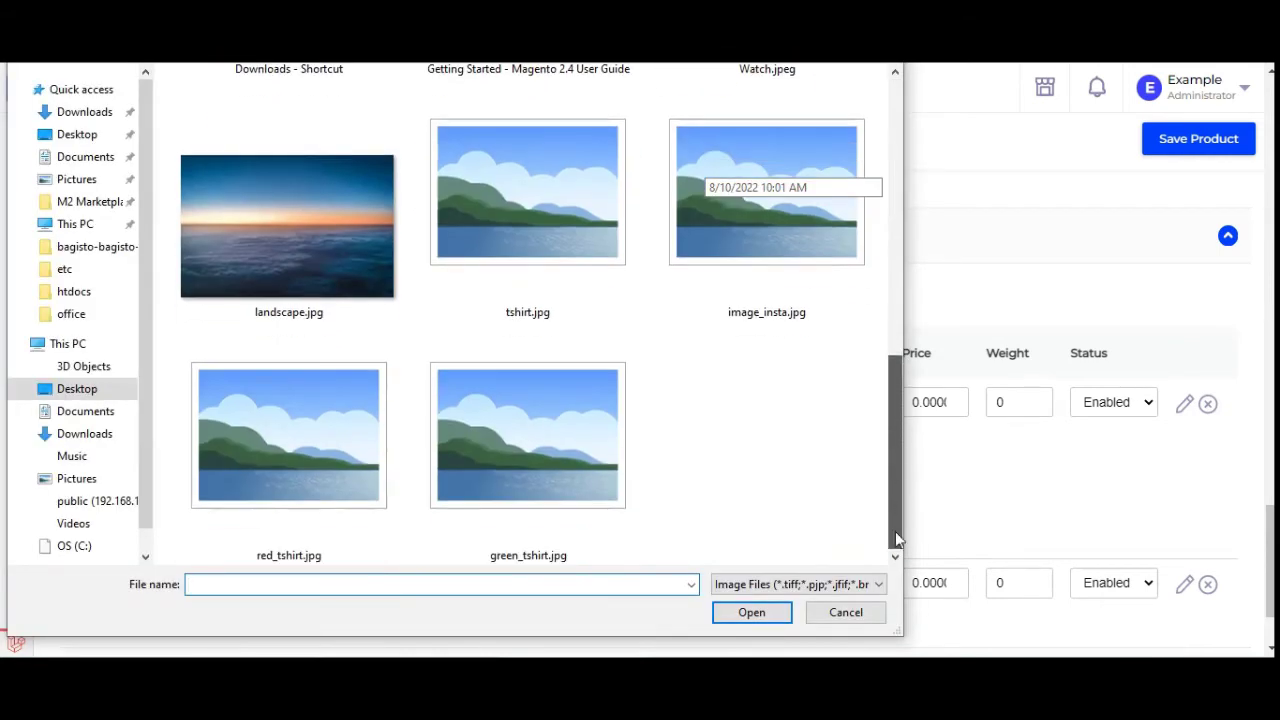
double_click(340, 460)
scroll(560, 505, "down", 1)
scroll(612, 519, "down", 1)
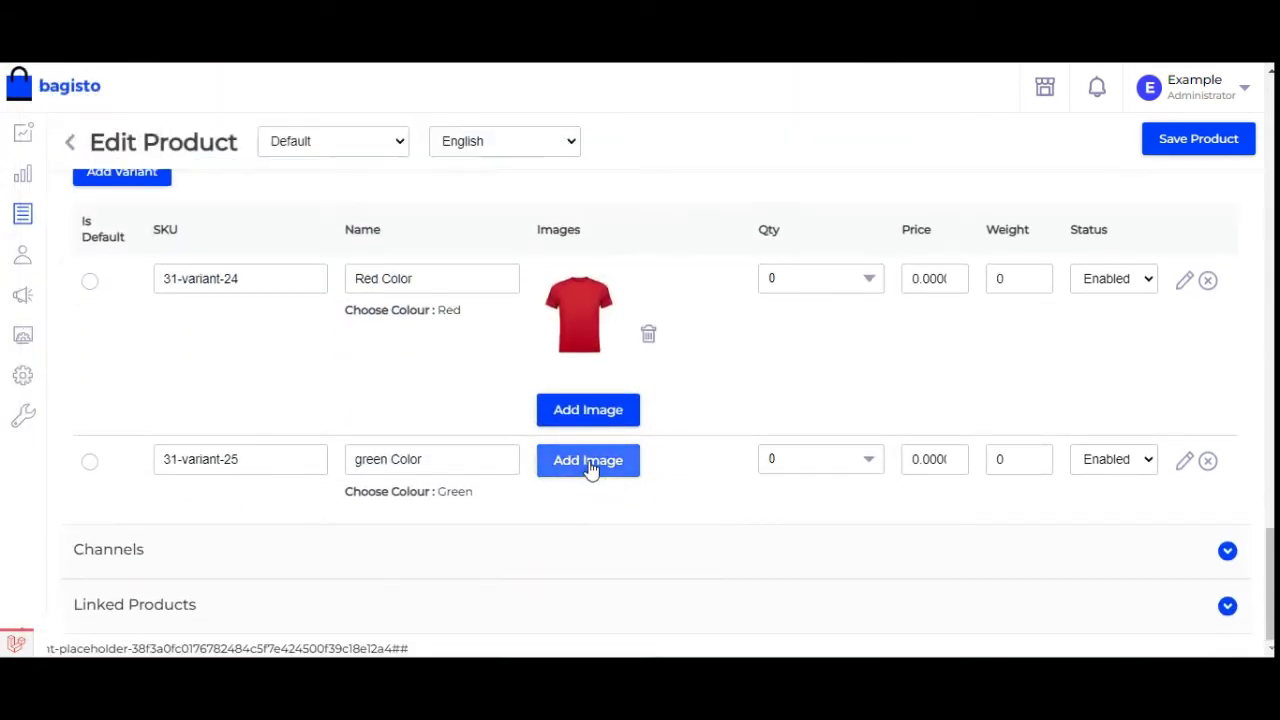
left_click(587, 466)
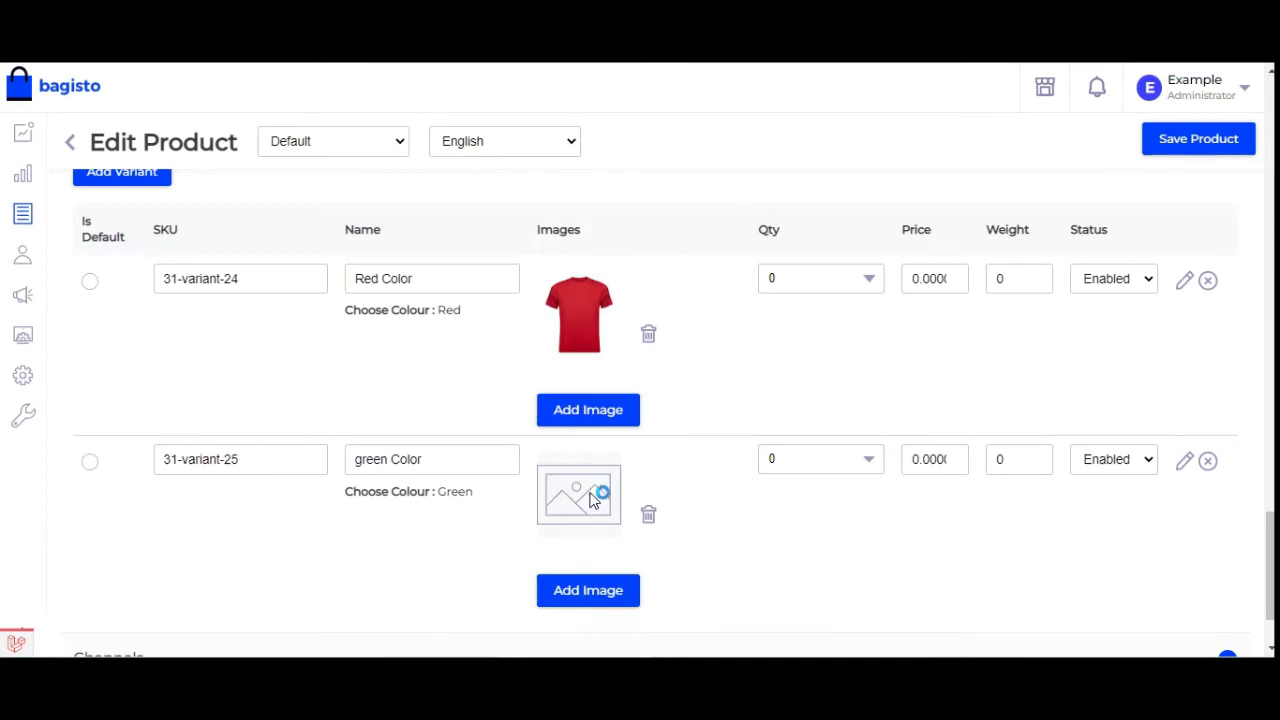
scroll(502, 476, "down", 5)
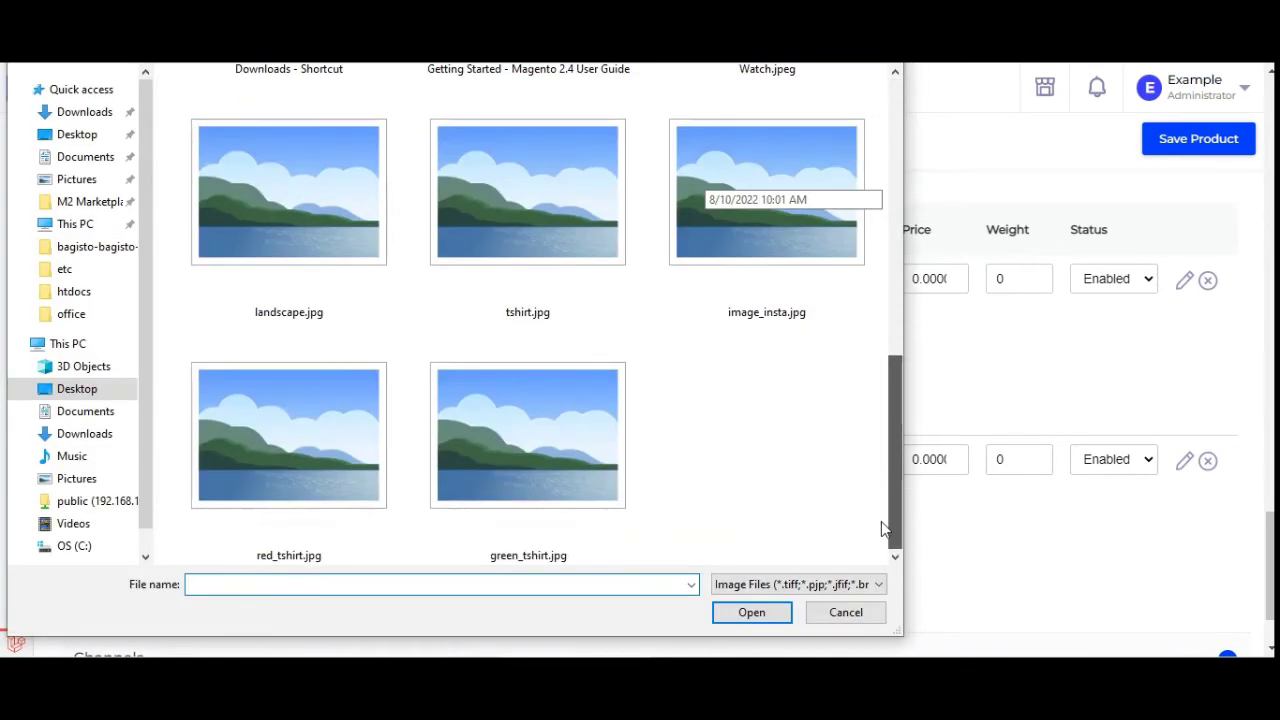
double_click(501, 470)
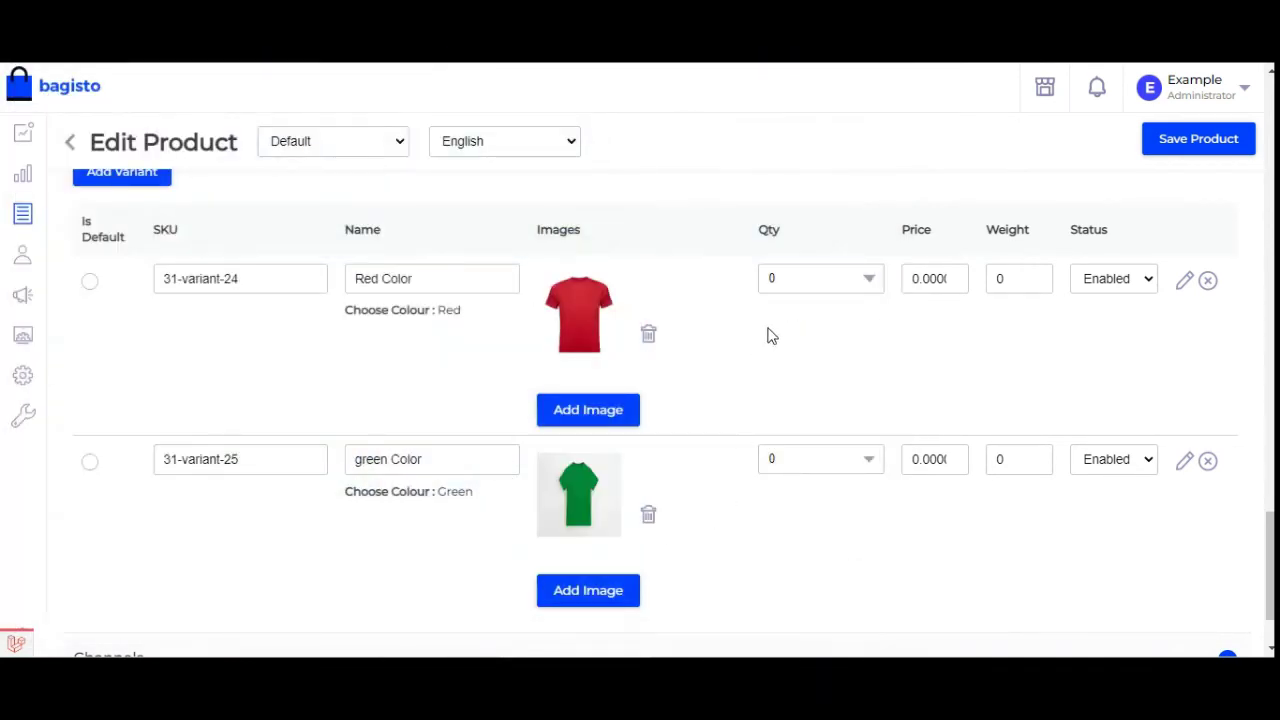
- Set the Default inventory quantity to 12 for both the Red and Green variants
left_click(870, 284)
left_click(797, 347)
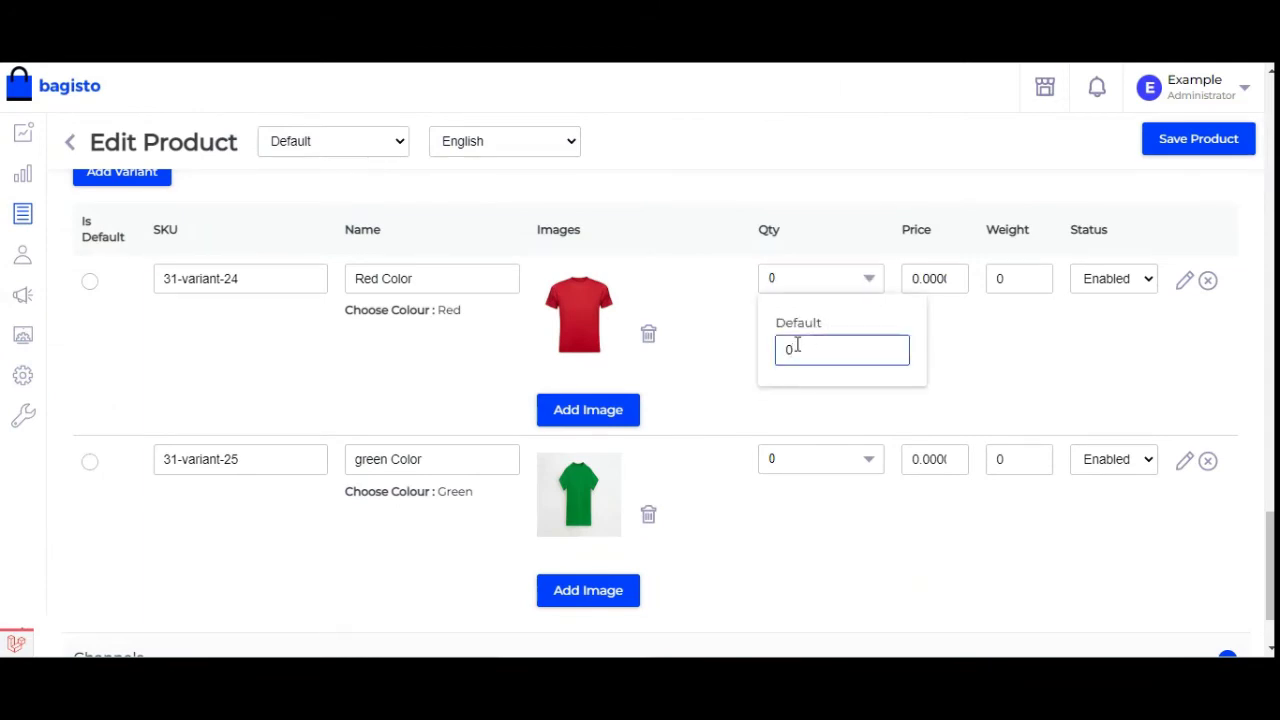
type("12")
left_click(820, 409)
left_click(849, 472)
left_click(829, 530)
type("12")
left_click(940, 543)
- Set the Red variant's price to 15 and the Green variant's price to 20, with weight 1 for both
left_click(951, 274)
left_click(951, 274)
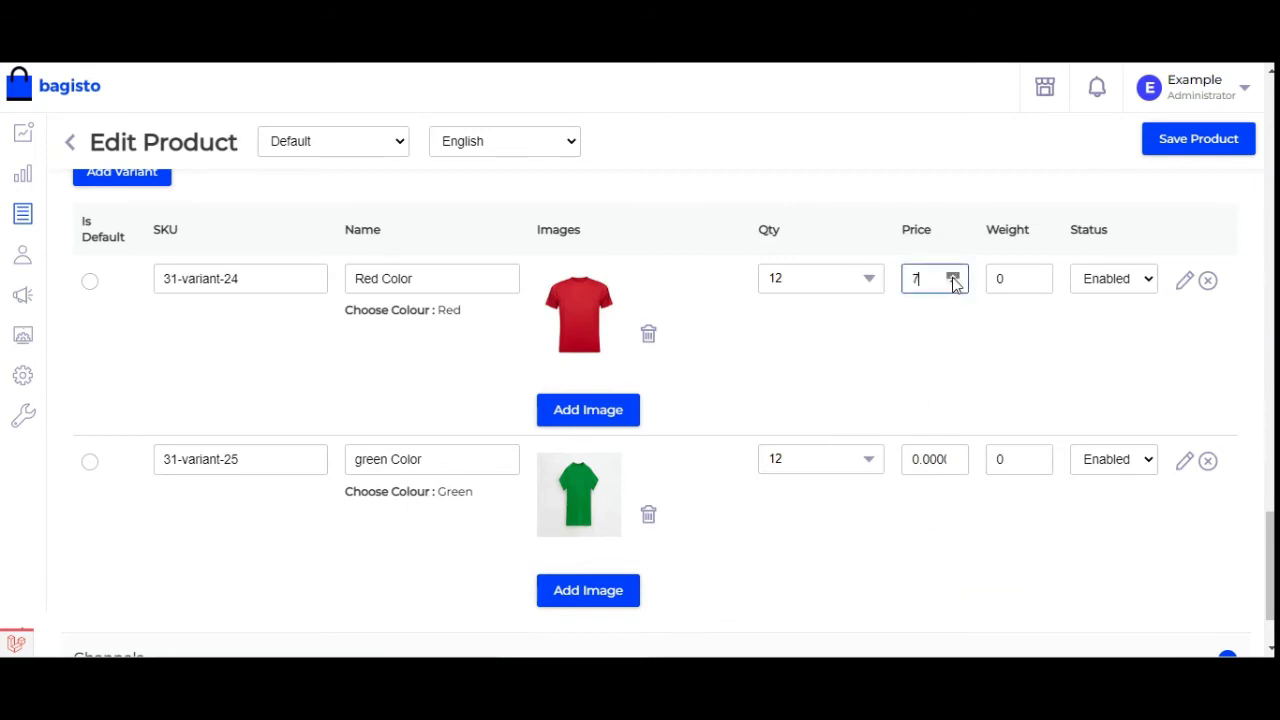
left_click(953, 278)
left_click(953, 457)
type("3")
left_click(952, 455)
left_click(1036, 277)
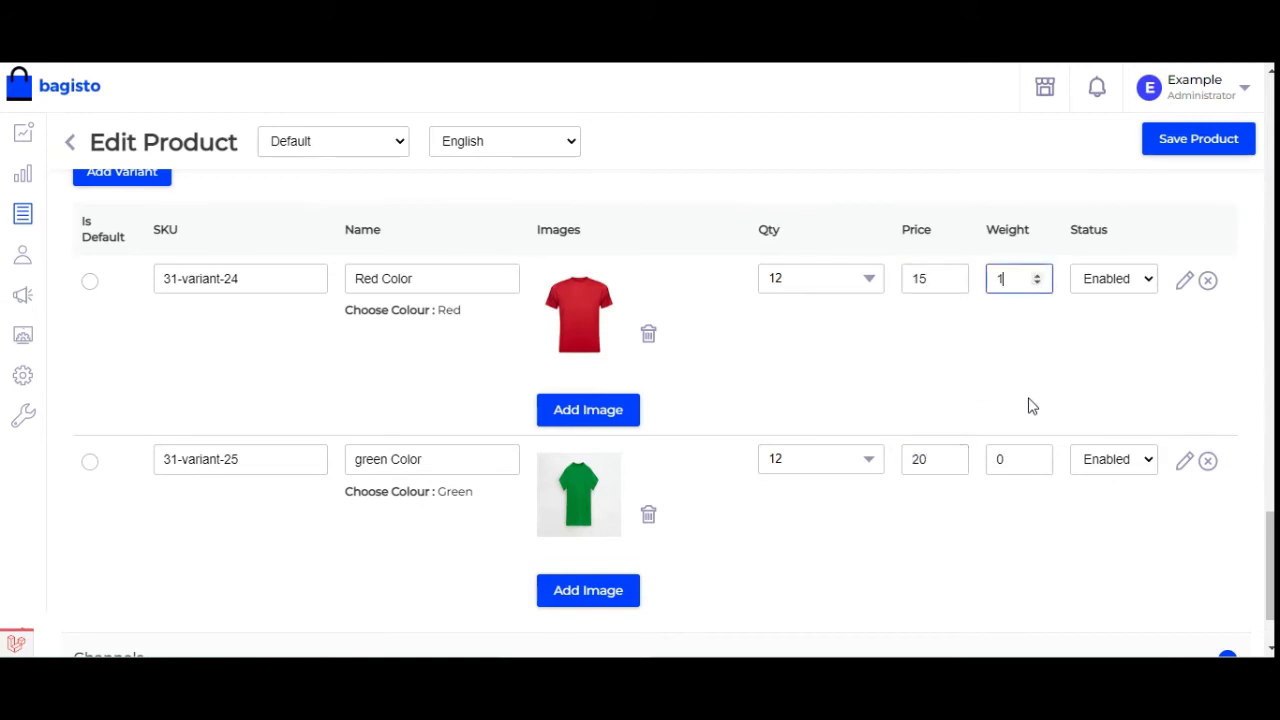
left_click(1037, 455)
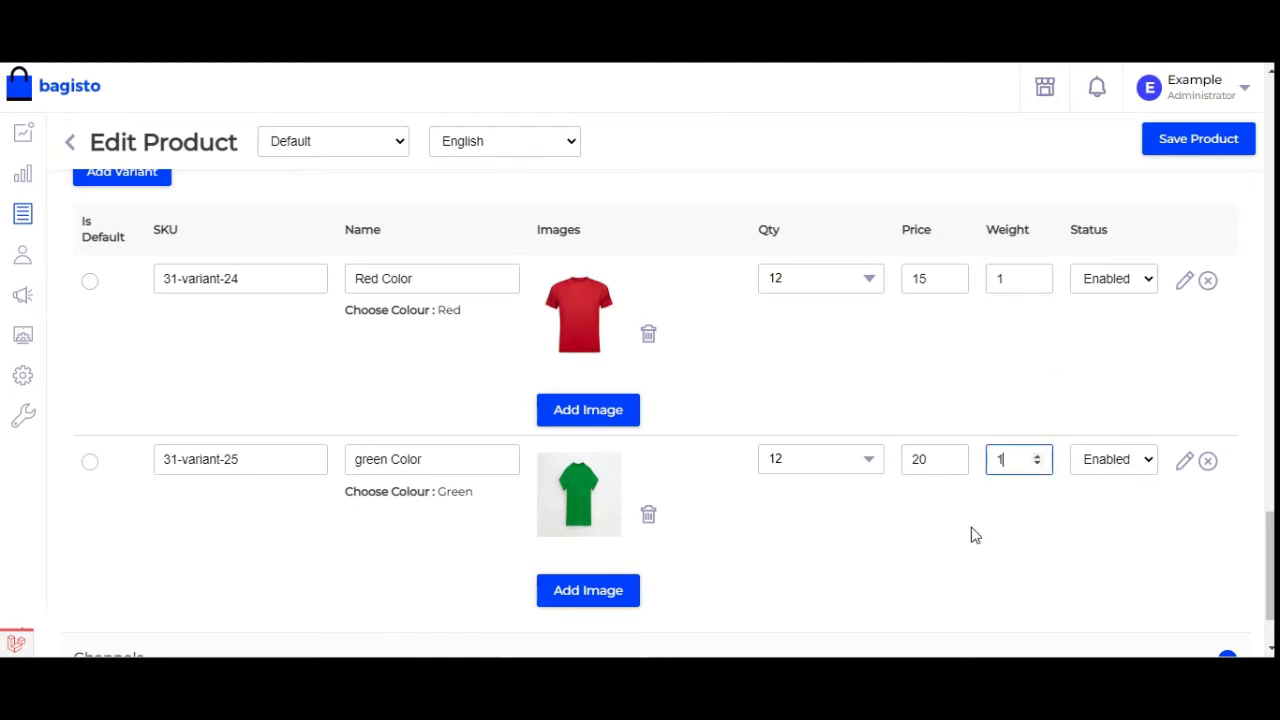
- Save the configurable product and check its Red and Green variants in the product list
scroll(709, 529, "down", 2)
scroll(680, 520, "up", 3)
scroll(612, 515, "up", 10)
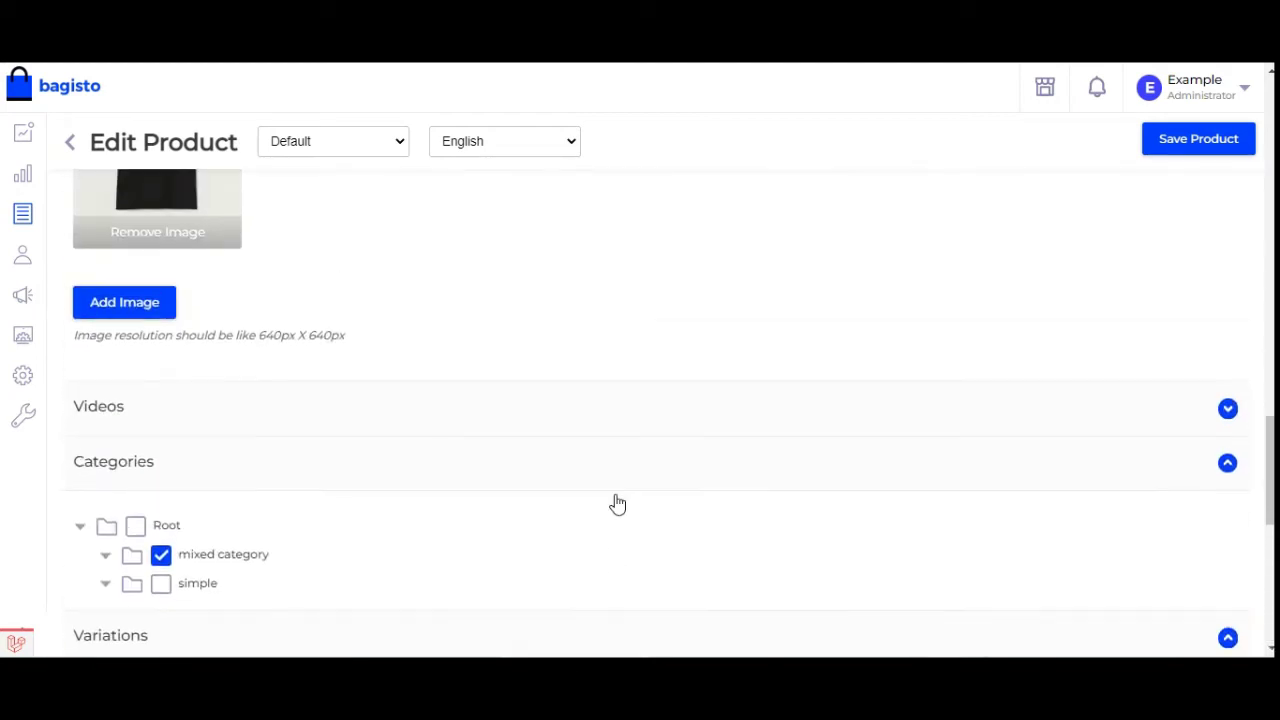
left_click(1201, 155)
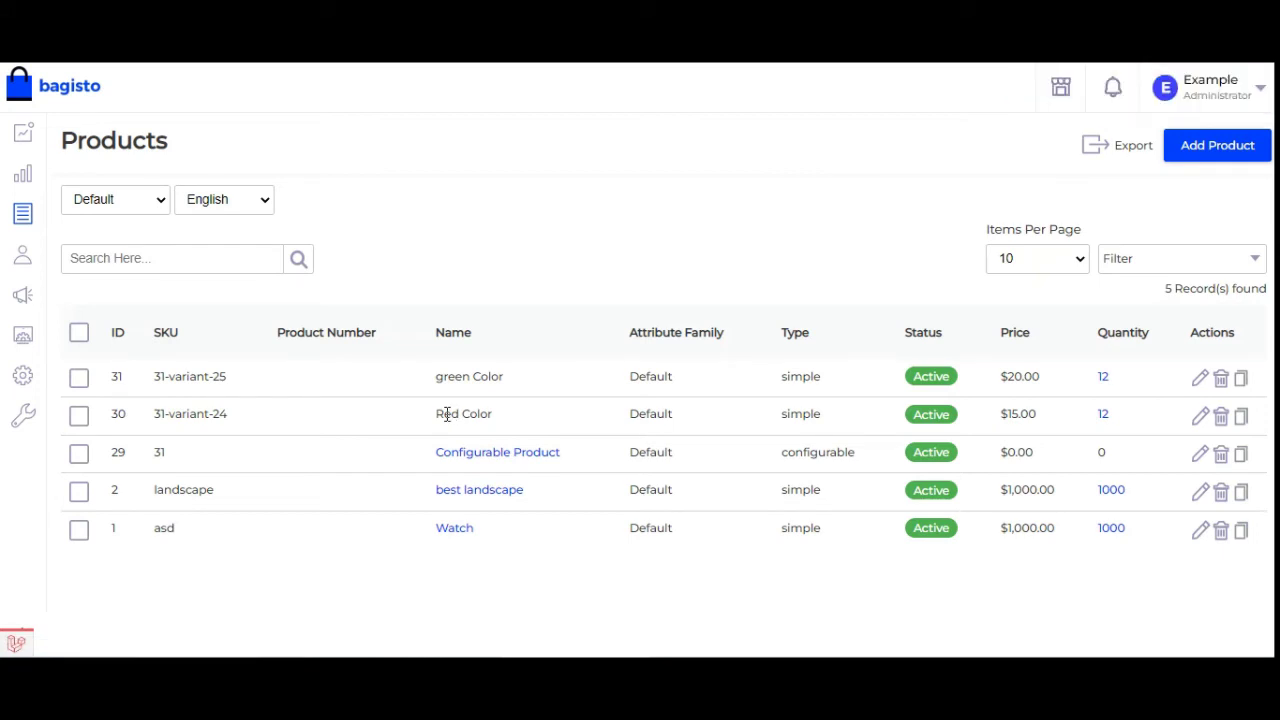
left_click_drag(447, 414, 497, 421)
left_click_drag(448, 377, 506, 380)
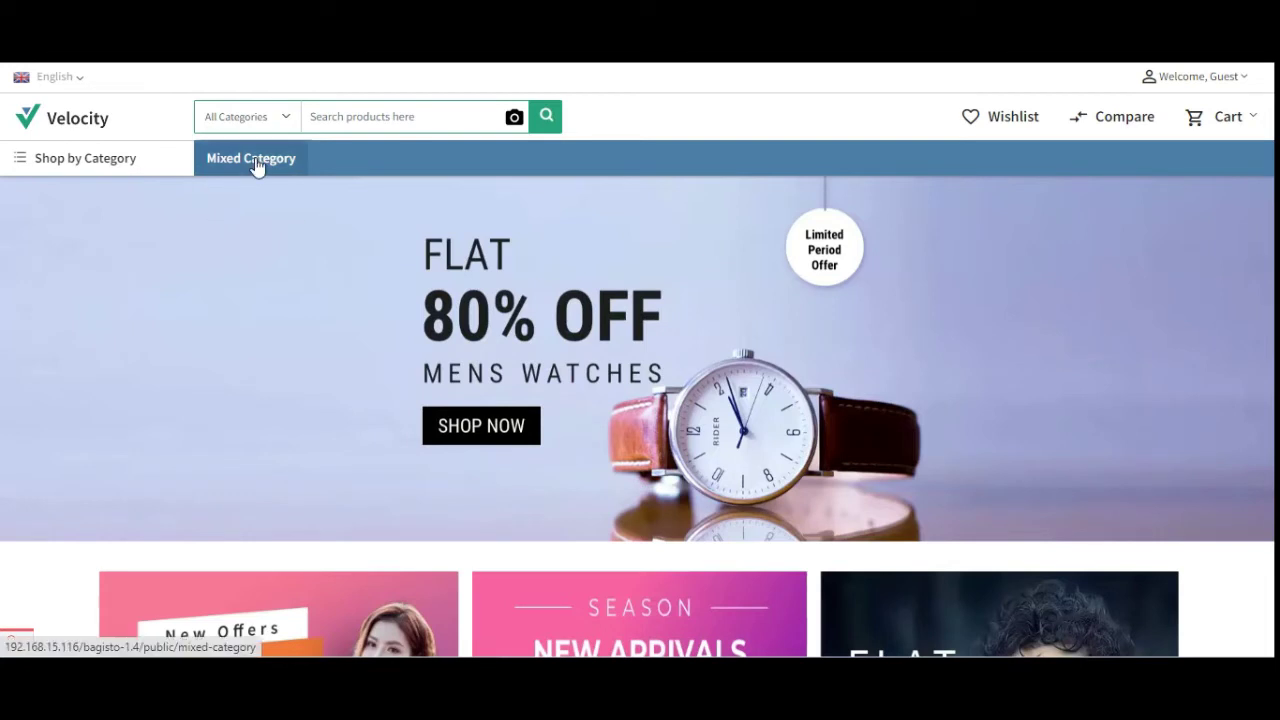
- Switch to the Velocity storefront and open the Configurable Product page from the Mixed Category listing
left_click(251, 159)
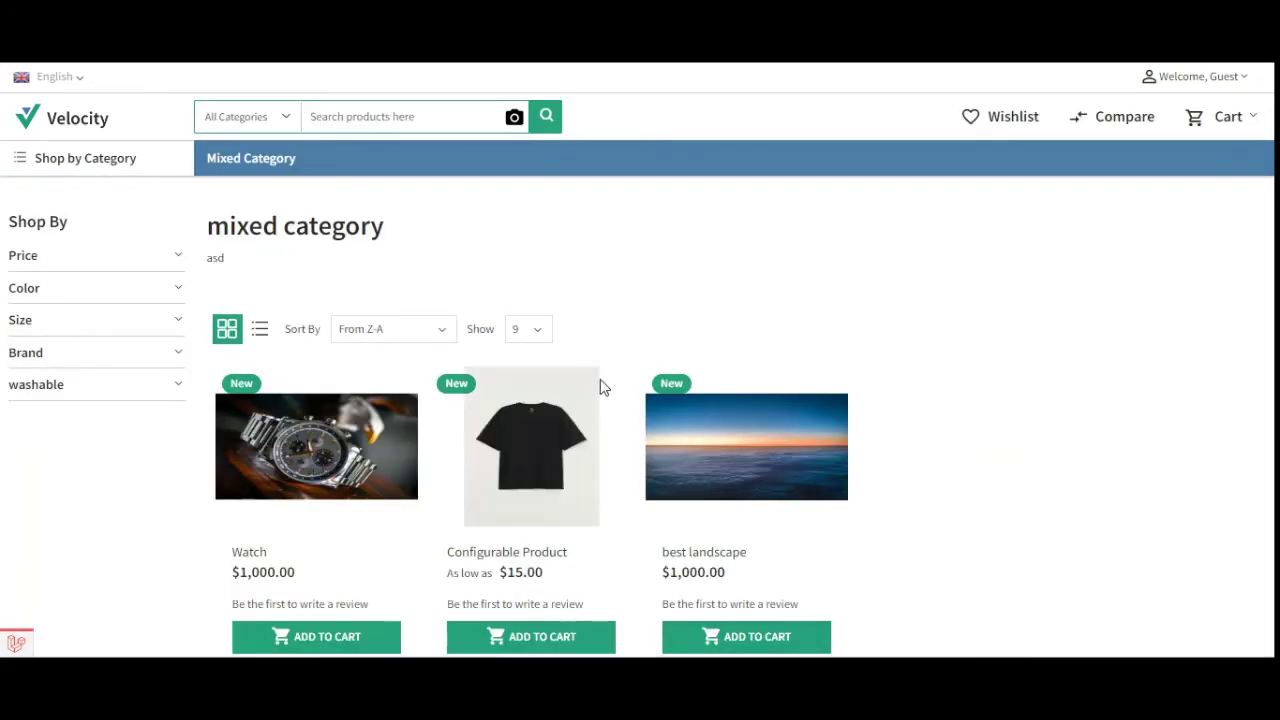
scroll(600, 385, "down", 1)
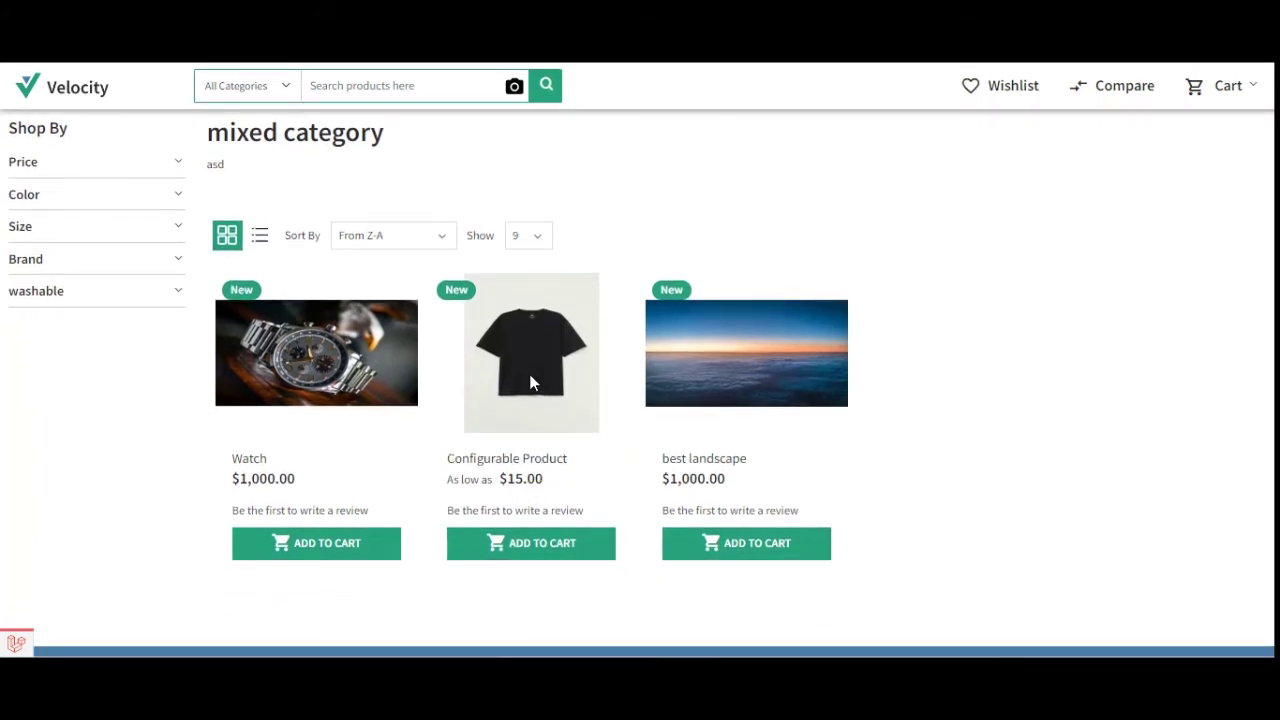
mouse_move(480, 403)
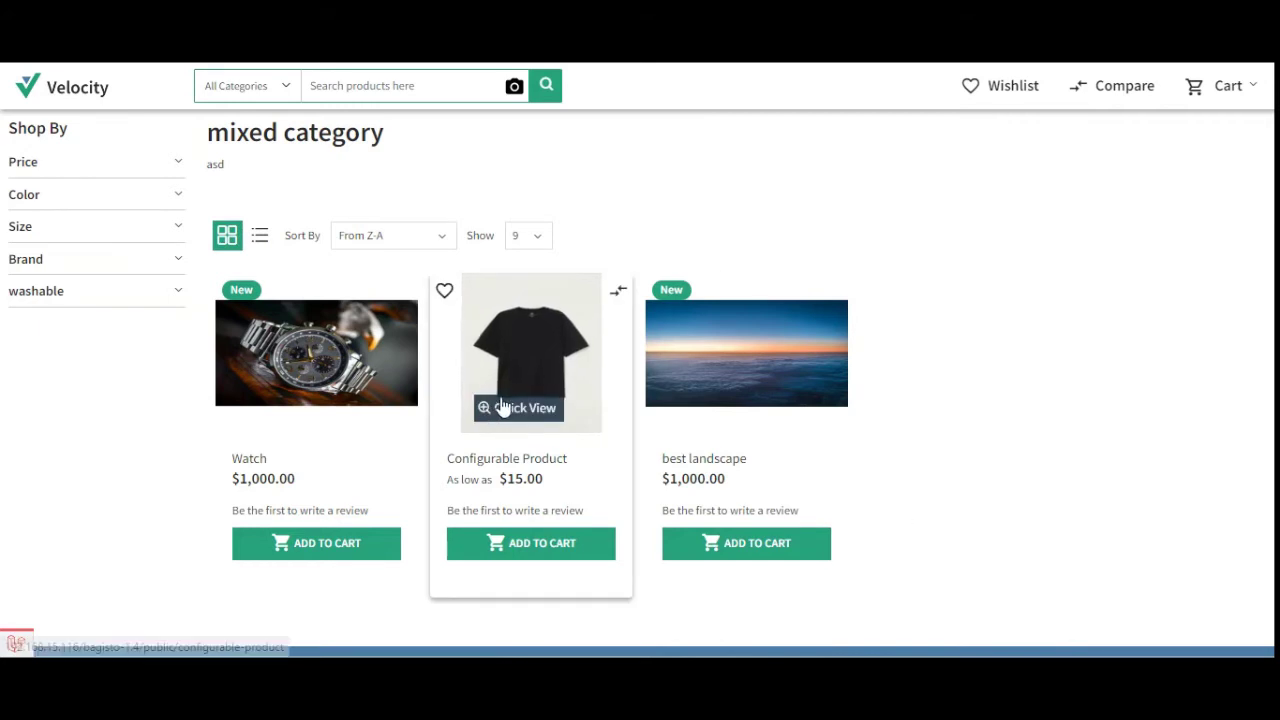
left_click(549, 437)
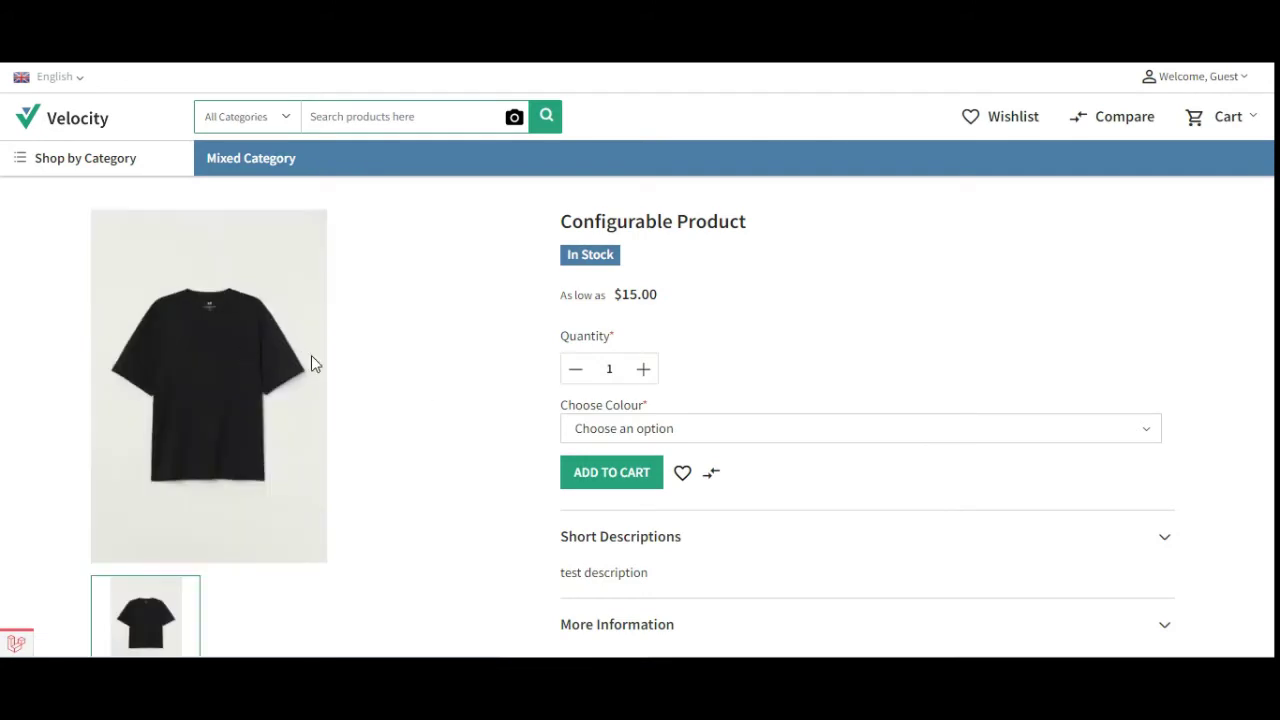
- Look over the Configurable Product page and its Choose Colour field on the storefront
scroll(337, 371, "down", 2)
scroll(340, 371, "up", 2)
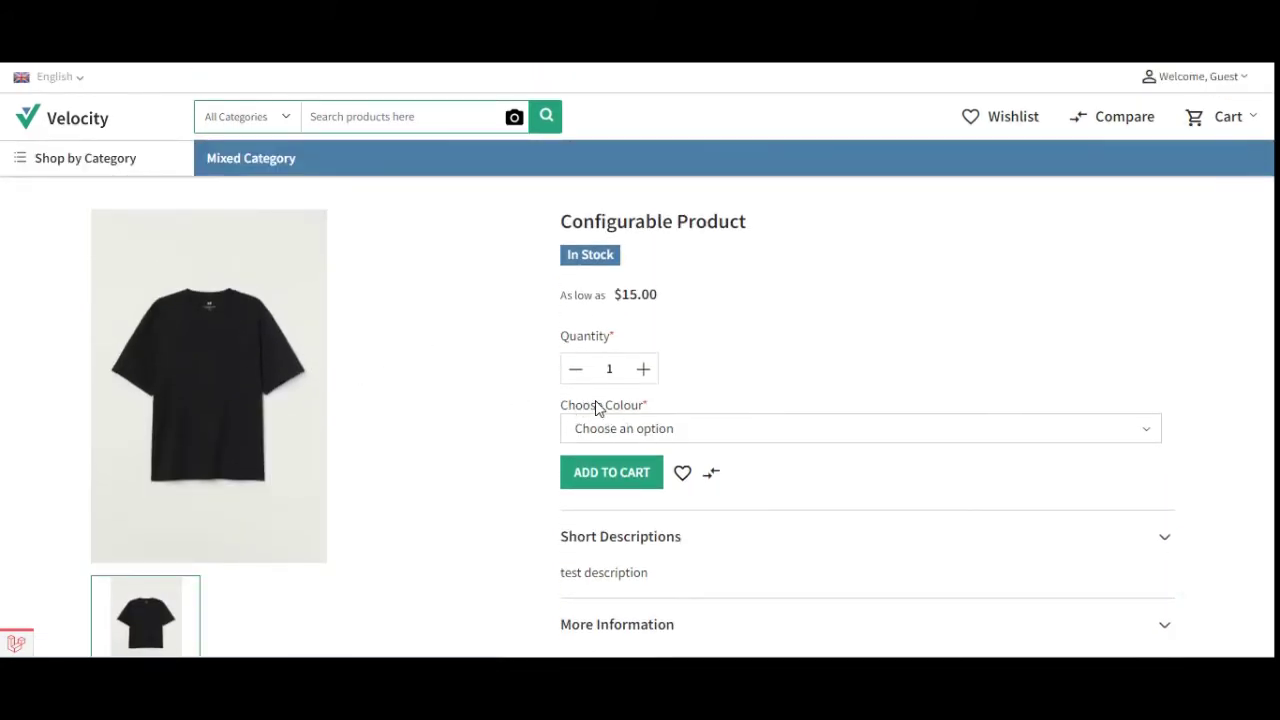
triple_click(631, 406)
left_click(666, 406)
left_click_drag(624, 409, 558, 413)
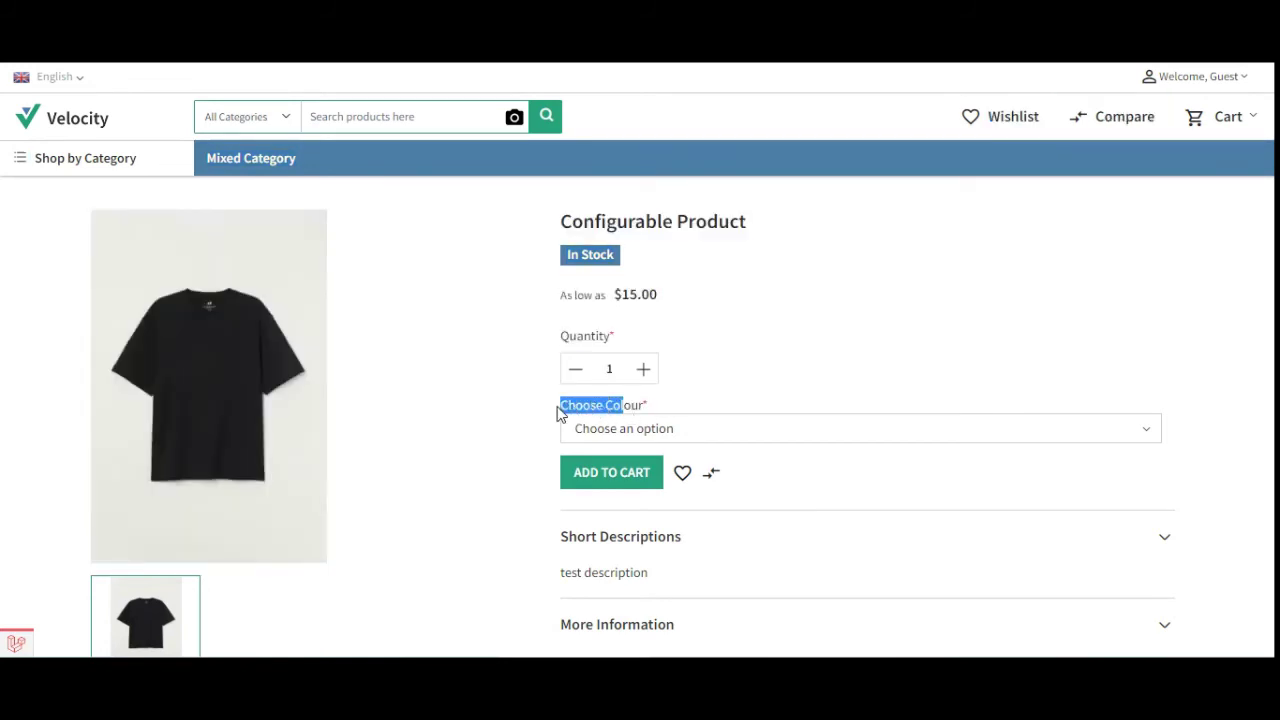
left_click(690, 413)
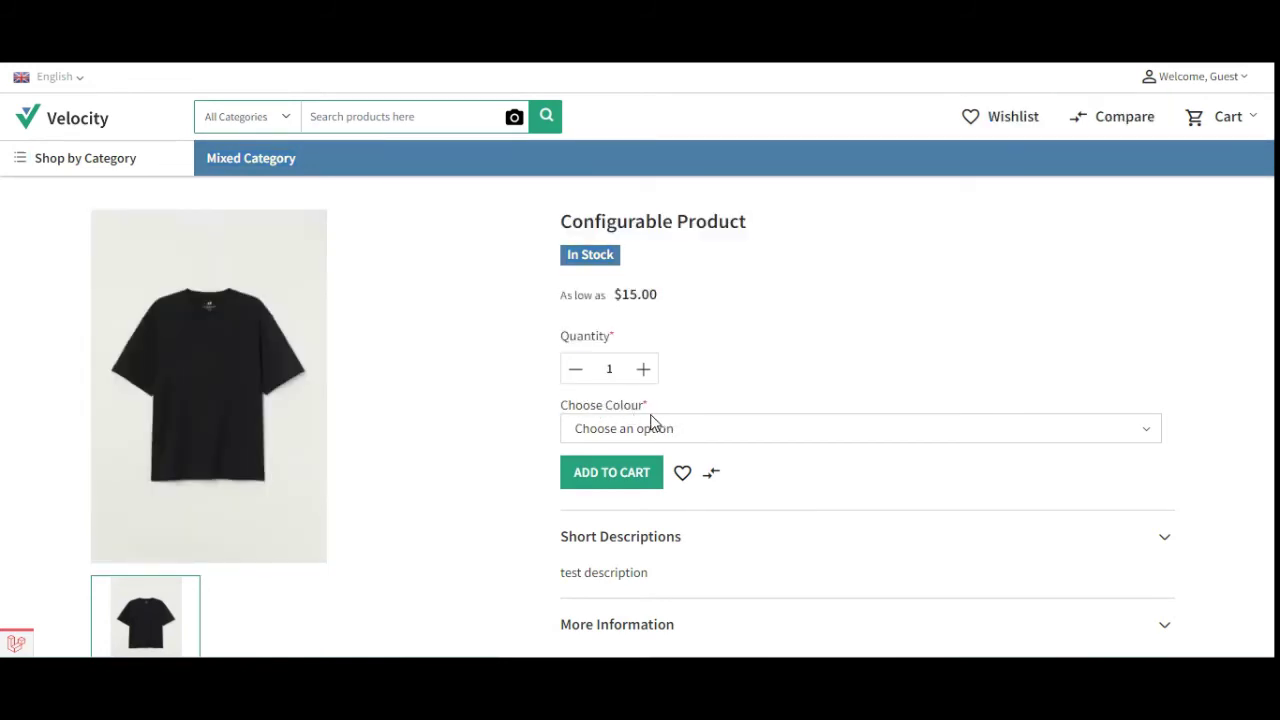
- Switch Choose Colour between Red and Green to compare each variant's image and price
left_click(662, 429)
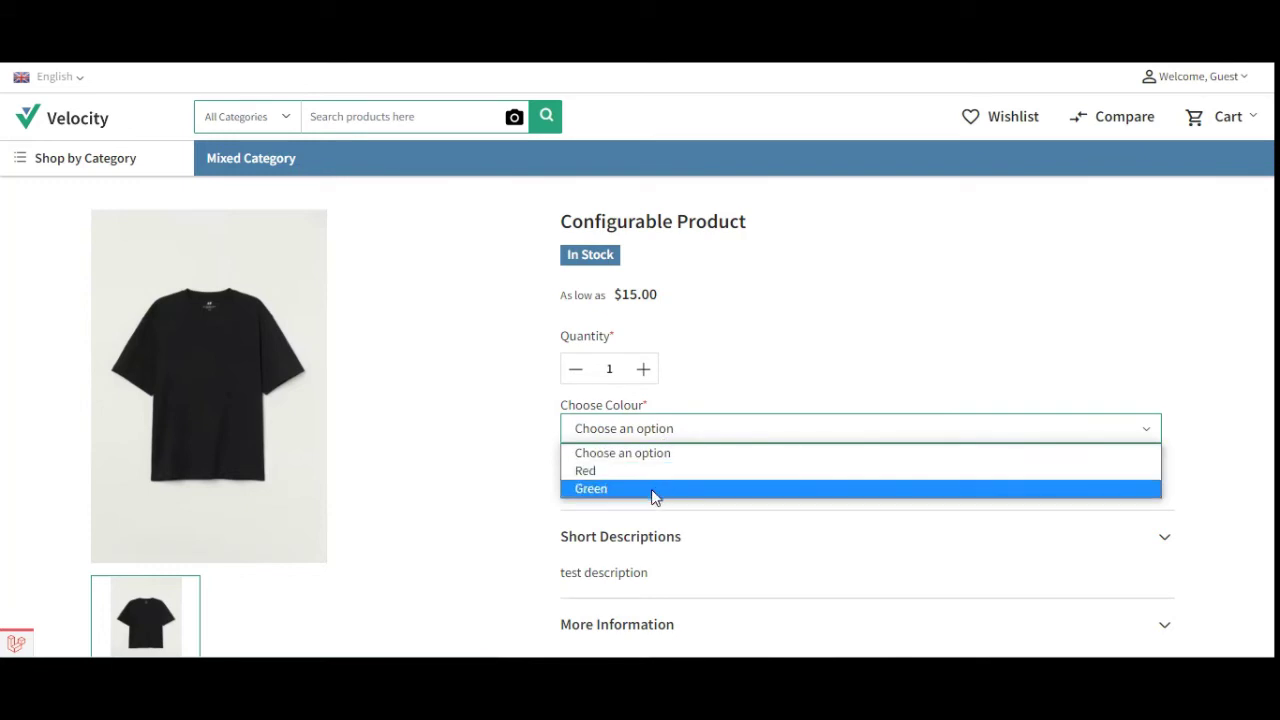
left_click(652, 473)
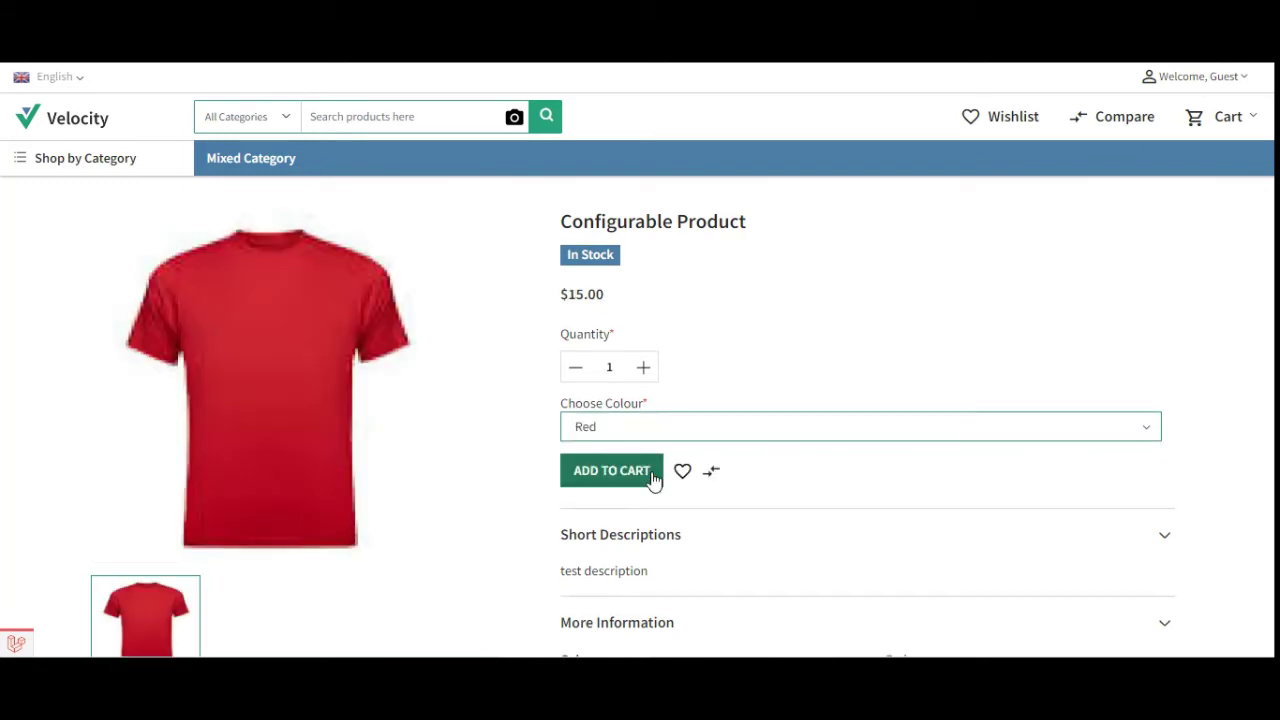
left_click(637, 437)
left_click(636, 486)
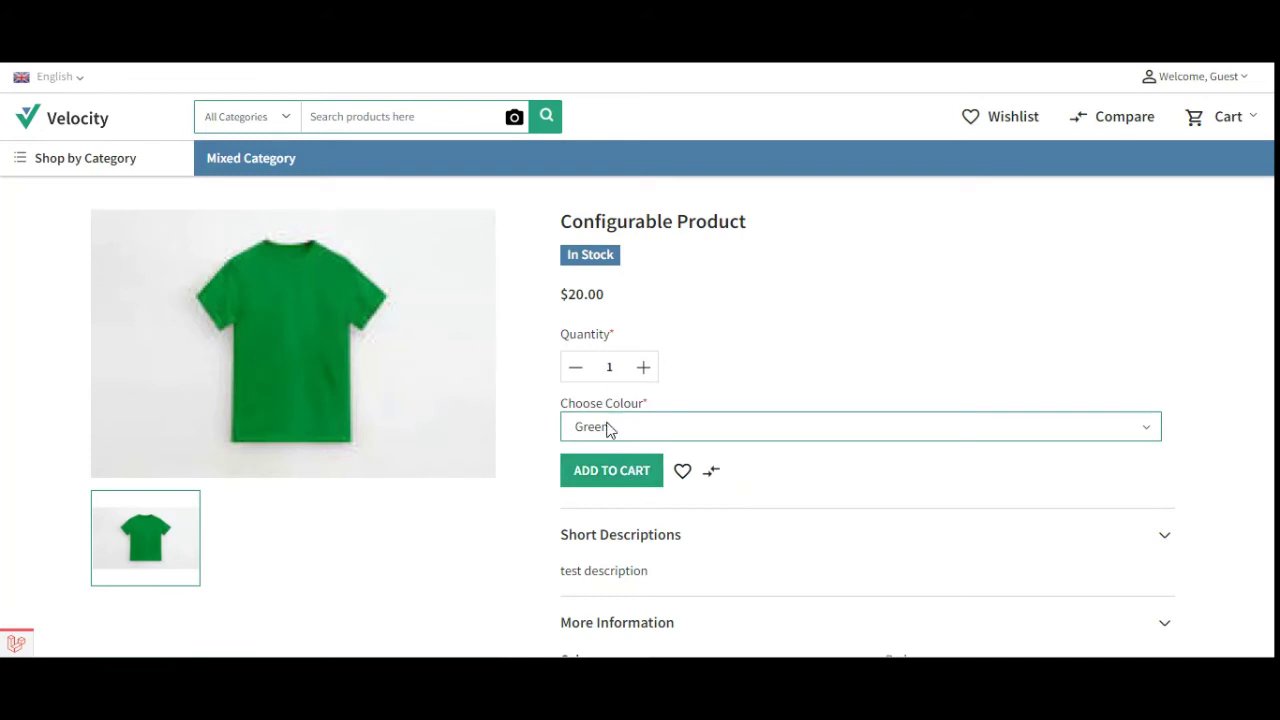
left_click(608, 429)
left_click(614, 474)
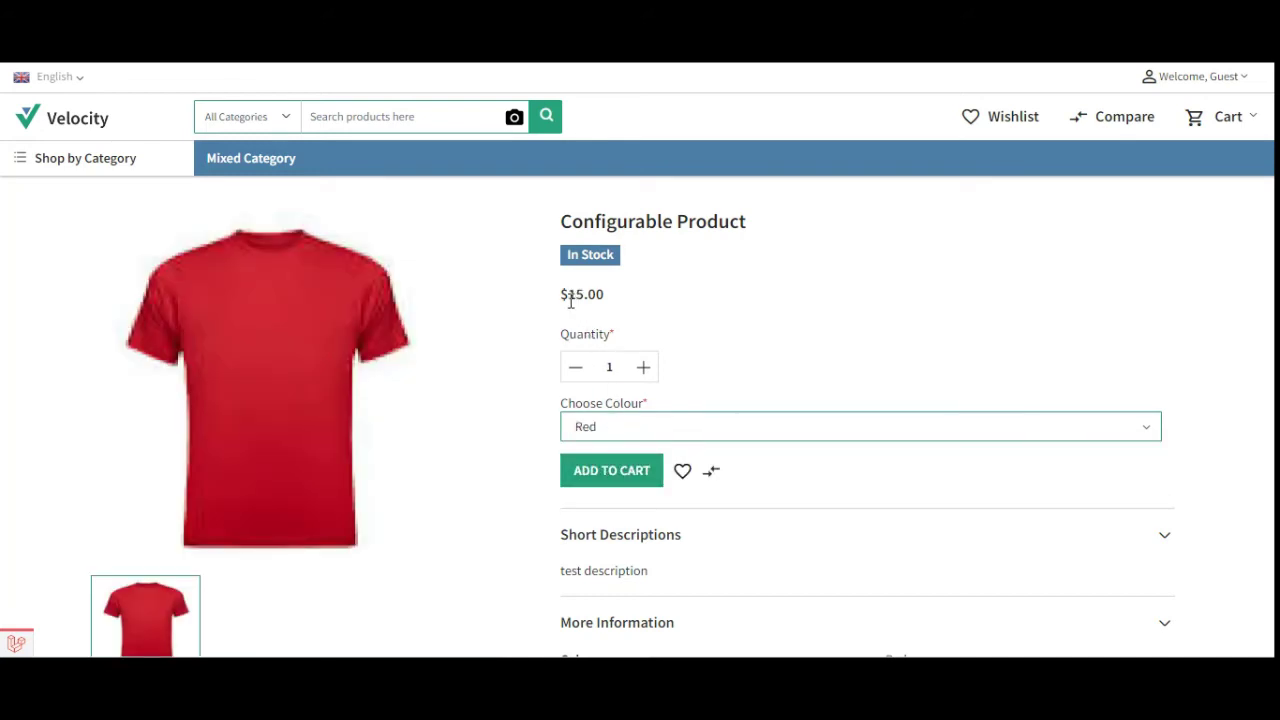
left_click(590, 441)
left_click(590, 486)
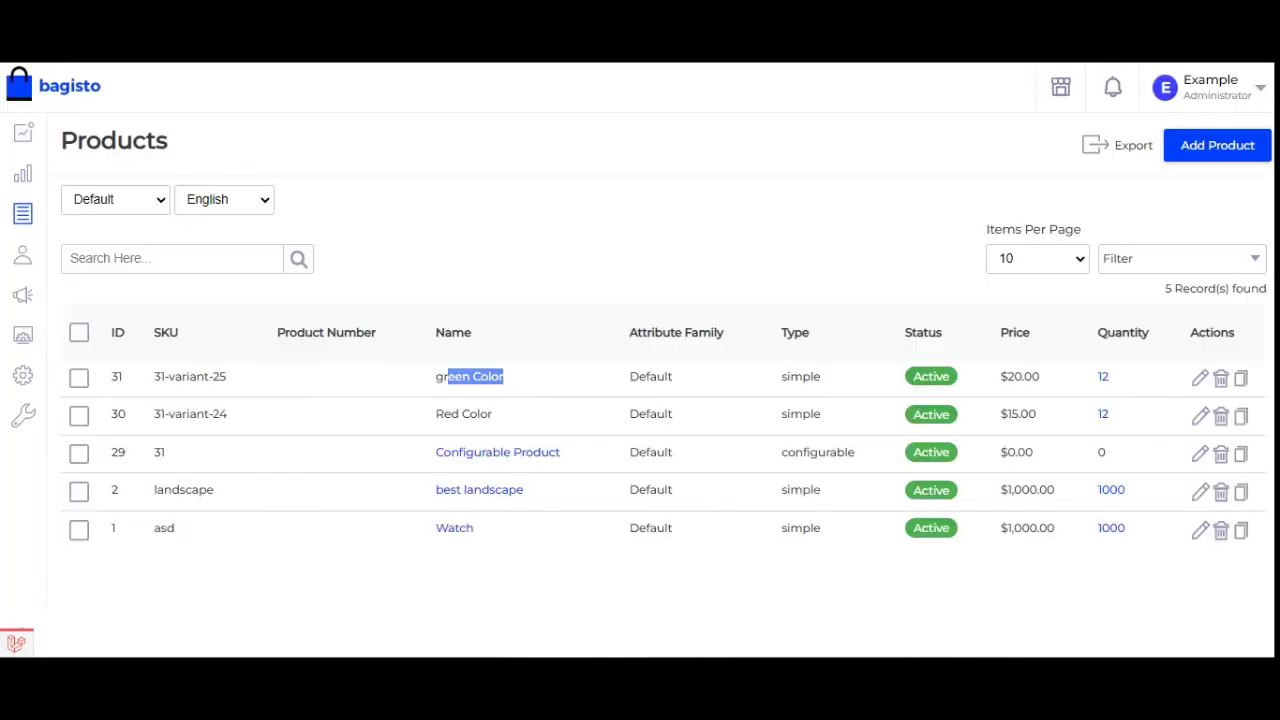
- Switch to the Bagisto admin and open the Choose Colour attribute for editing at its Options section
mouse_move(26, 219)
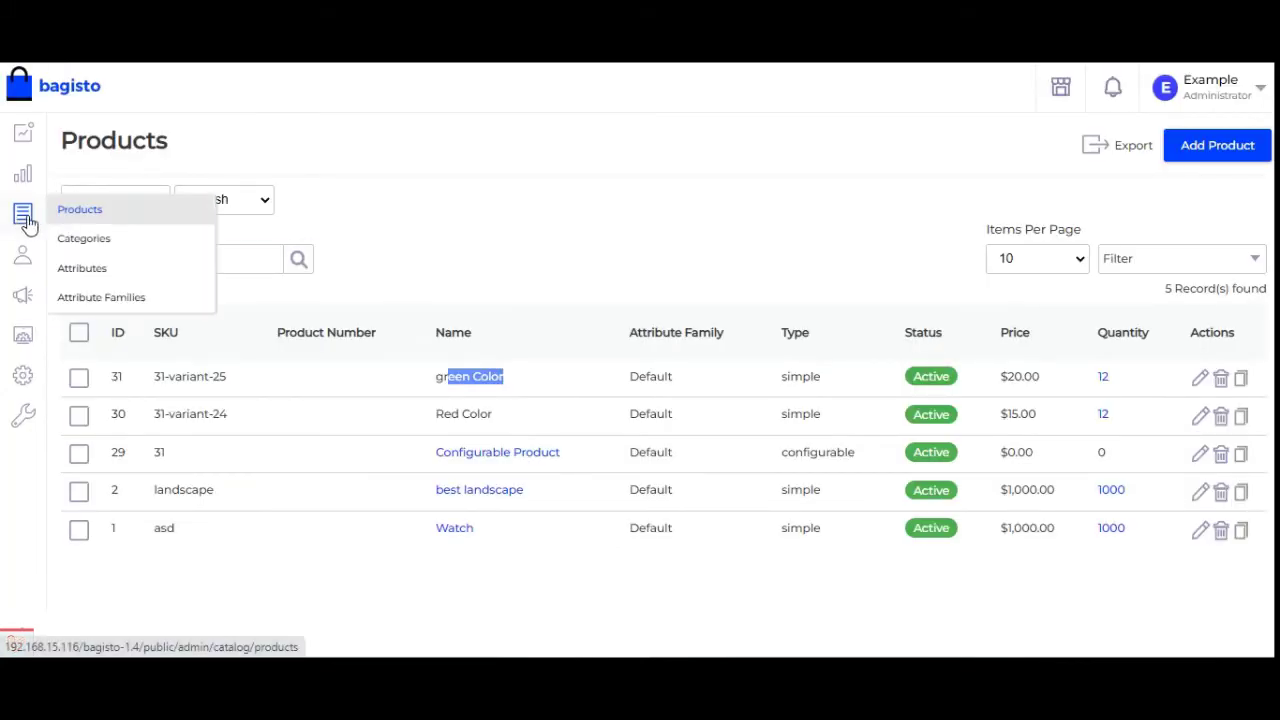
left_click(104, 274)
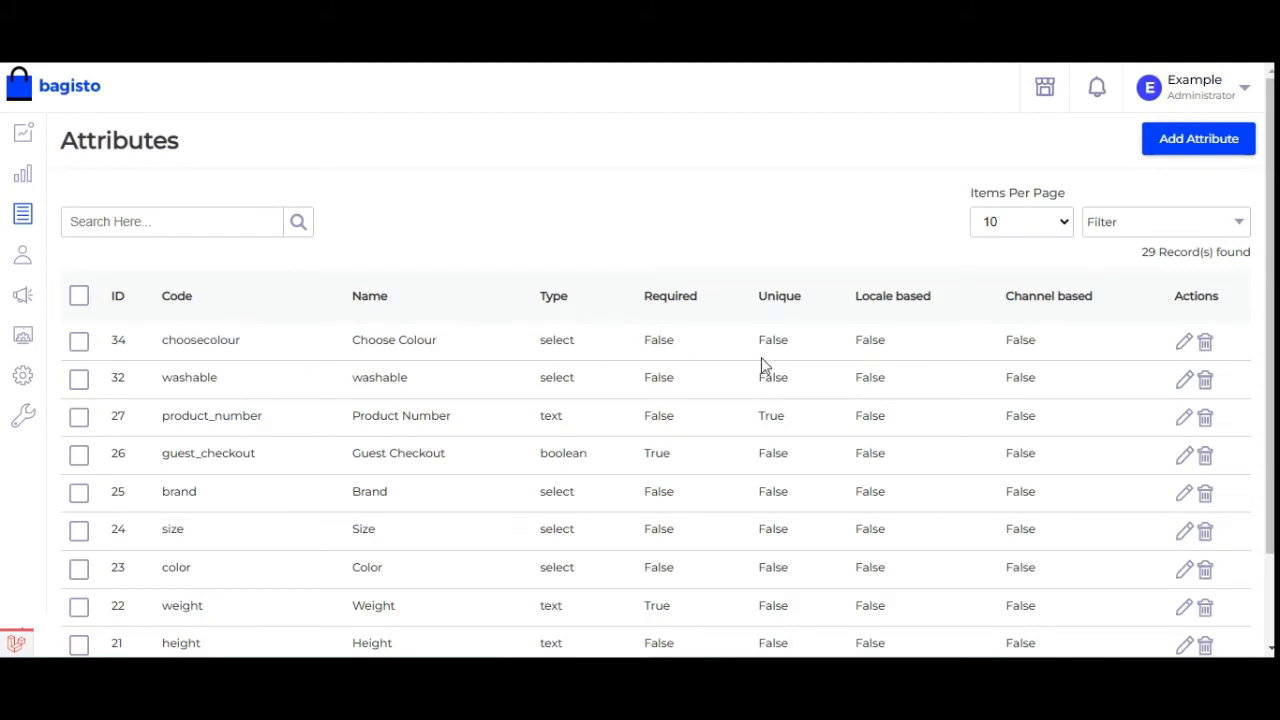
left_click_drag(545, 341, 580, 346)
left_click(1184, 344)
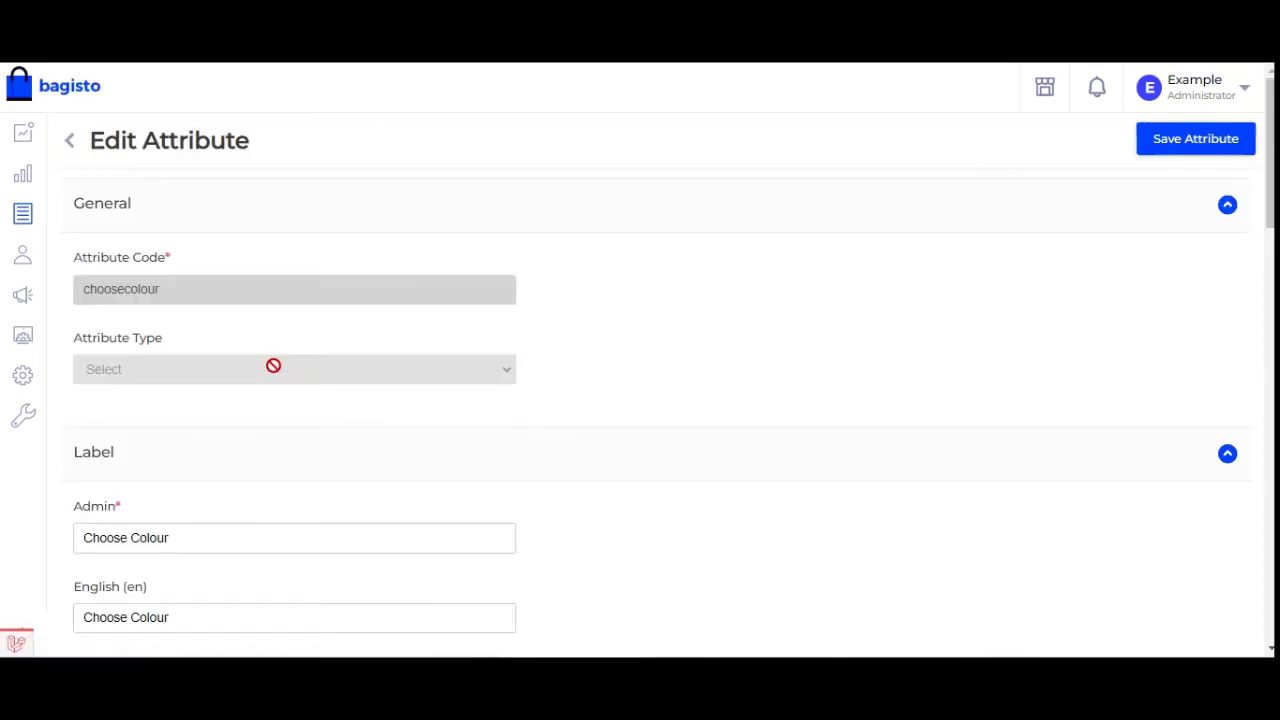
scroll(273, 365, "down", 5)
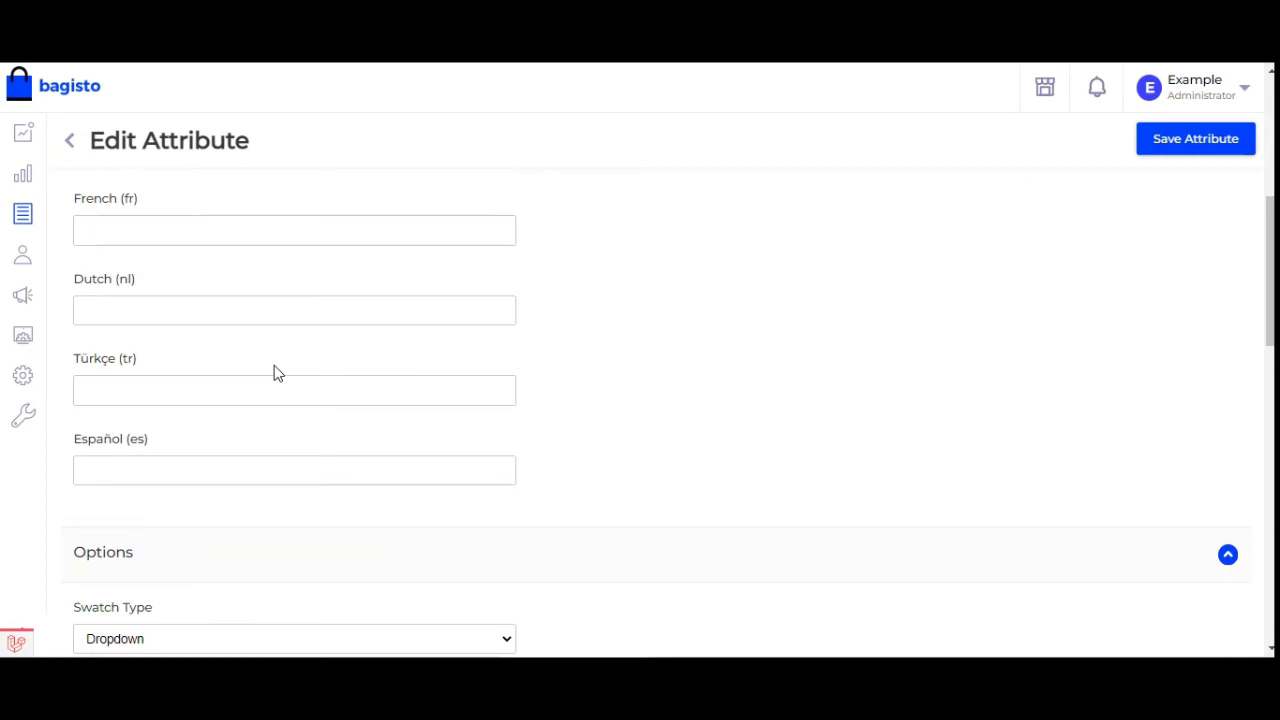
scroll(300, 390, "down", 3)
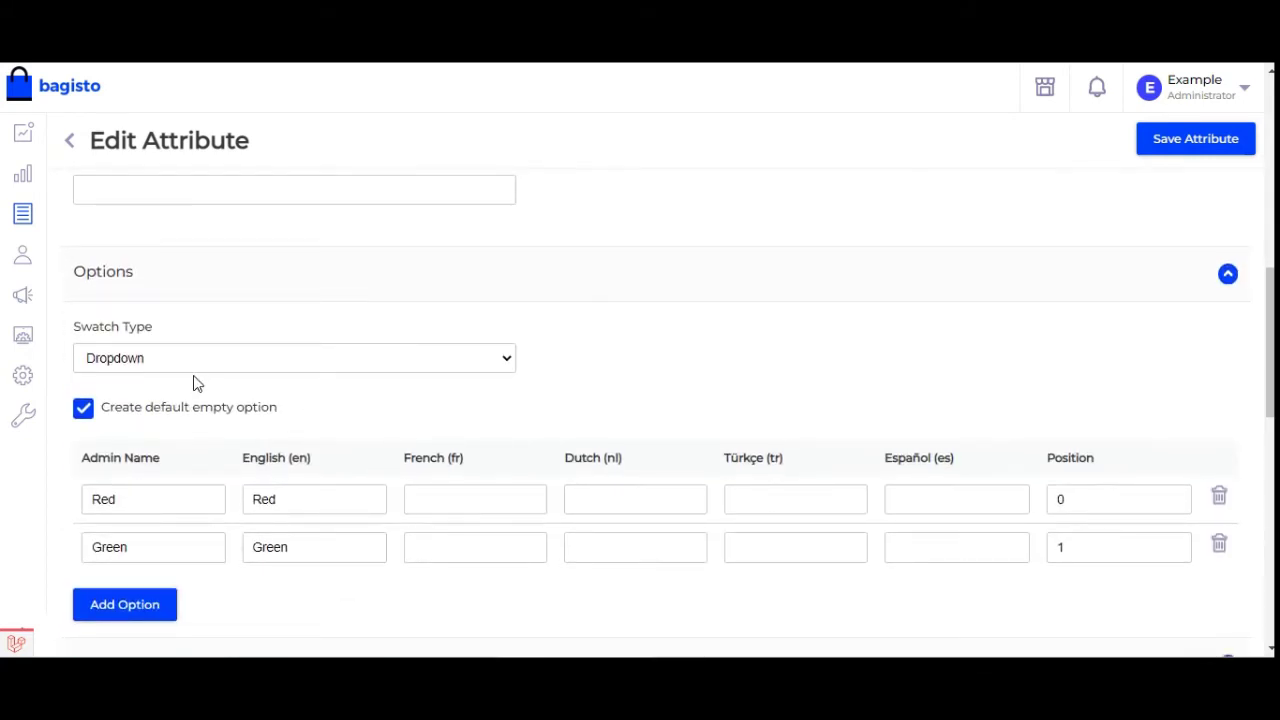
- Compare the attribute's Swatch Type setting with the Choose Colour field on the storefront product page
left_click_drag(84, 333, 152, 334)
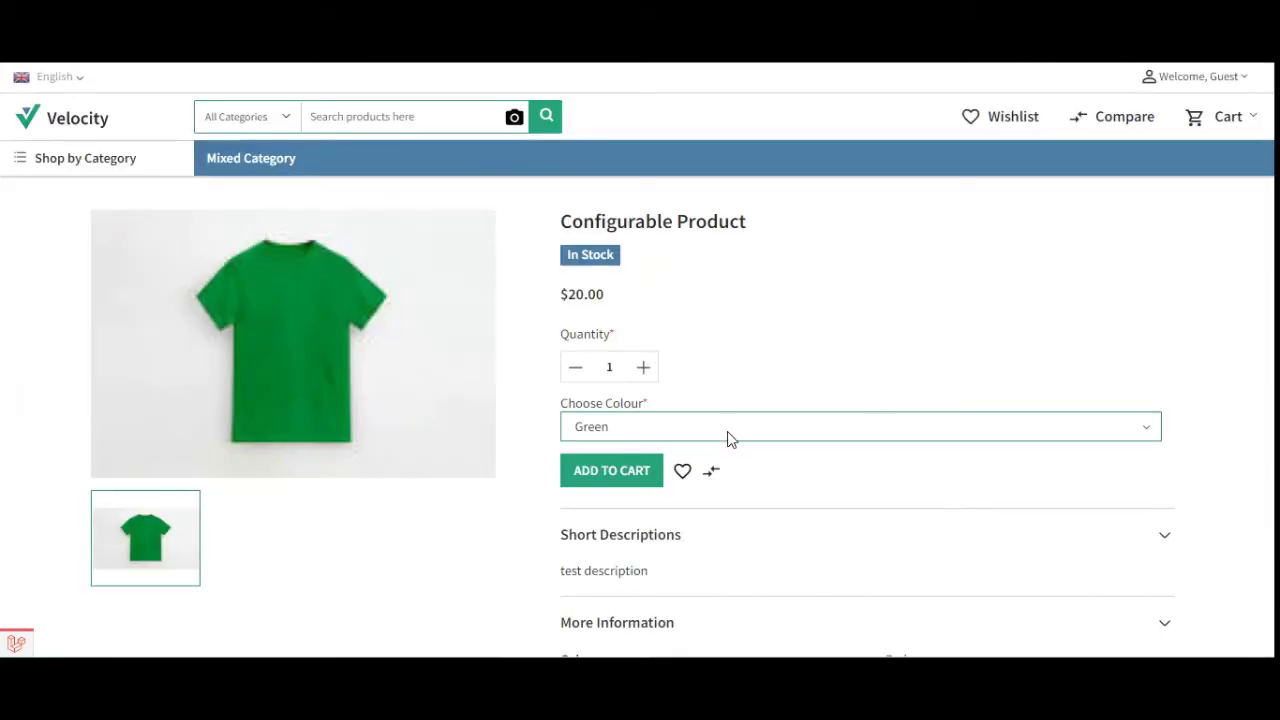
left_click(726, 434)
left_click(728, 437)
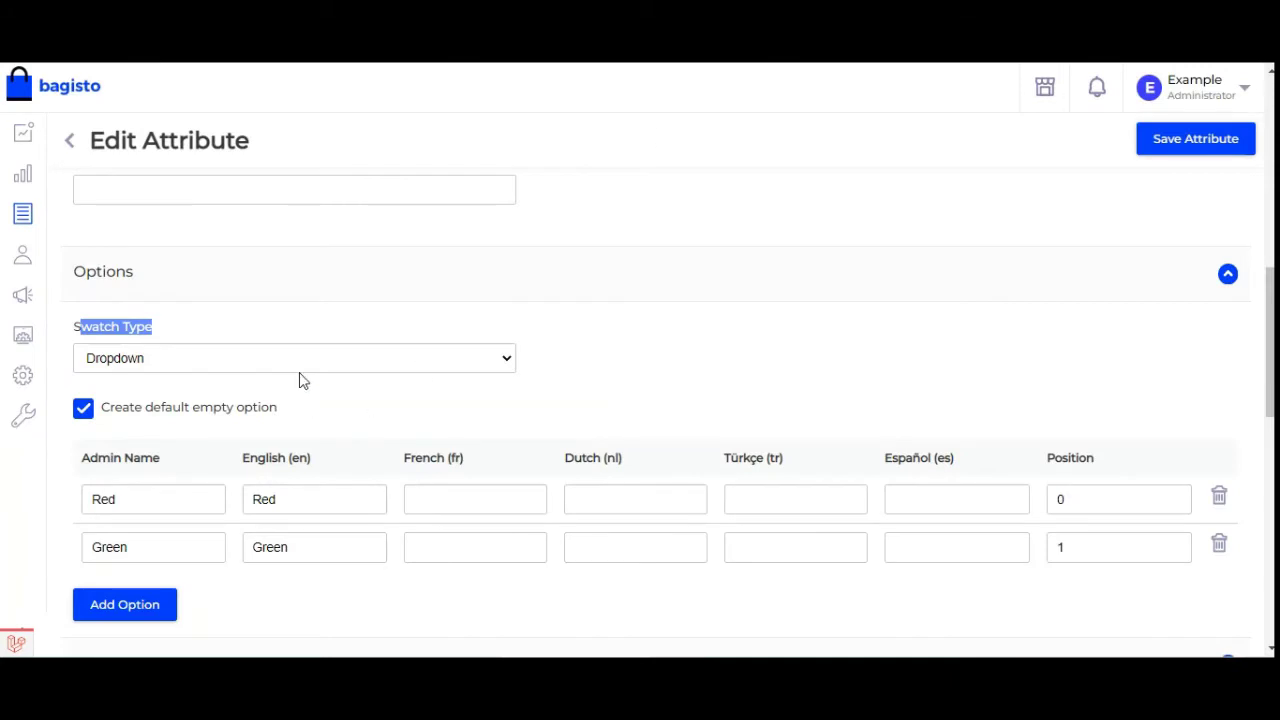
left_click(303, 380)
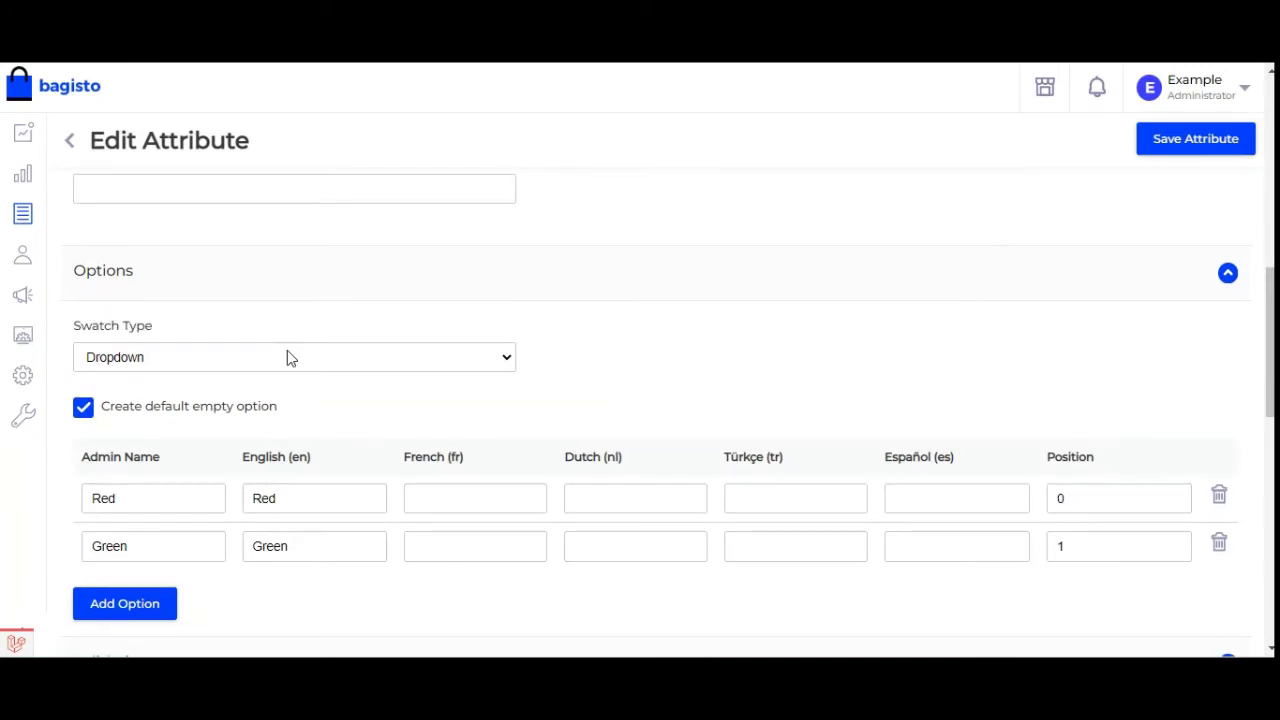
- Set the Swatch Type to Color Swatch, with a red swatch for Red and a green swatch for Green
left_click(285, 362)
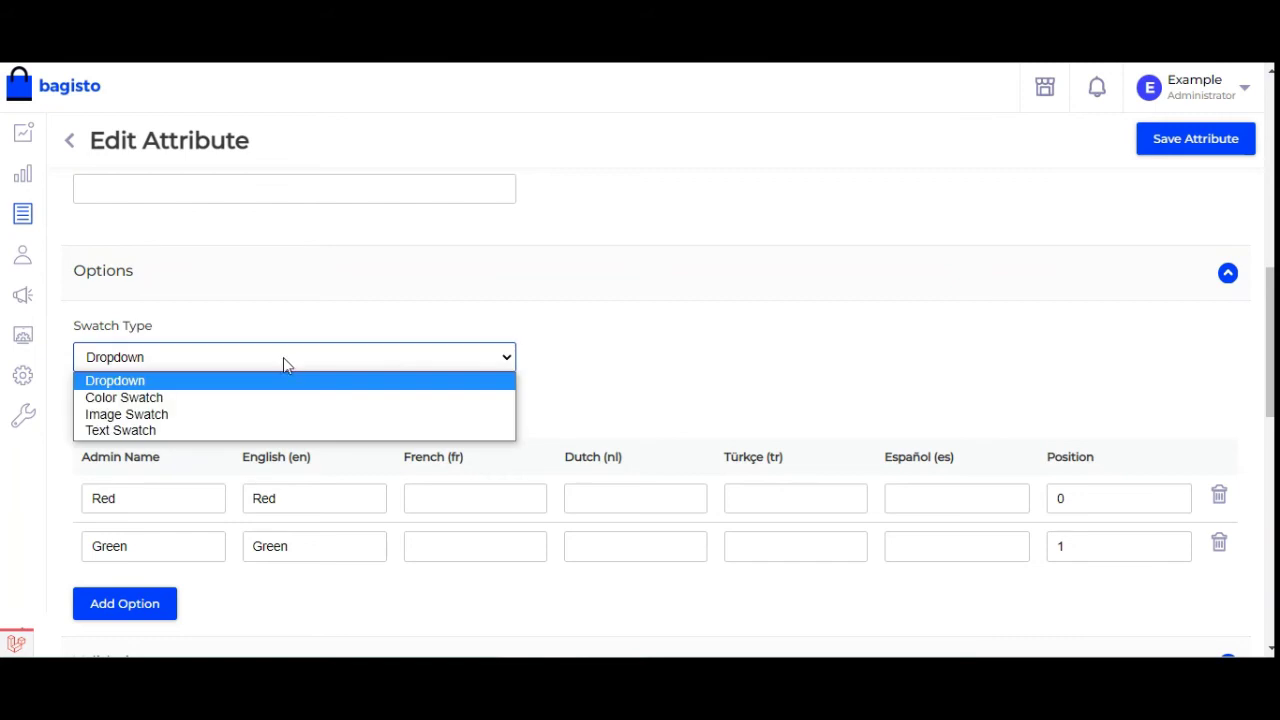
left_click(260, 398)
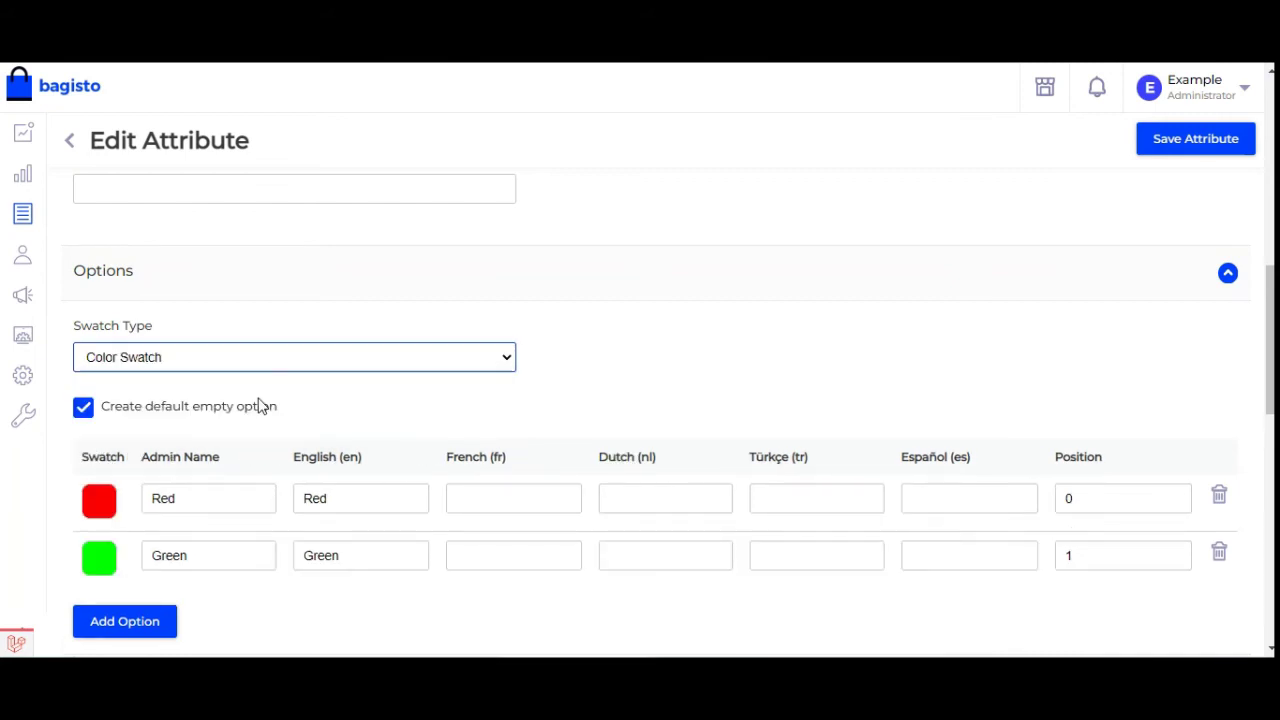
scroll(258, 405, "down", 1)
left_click(102, 410)
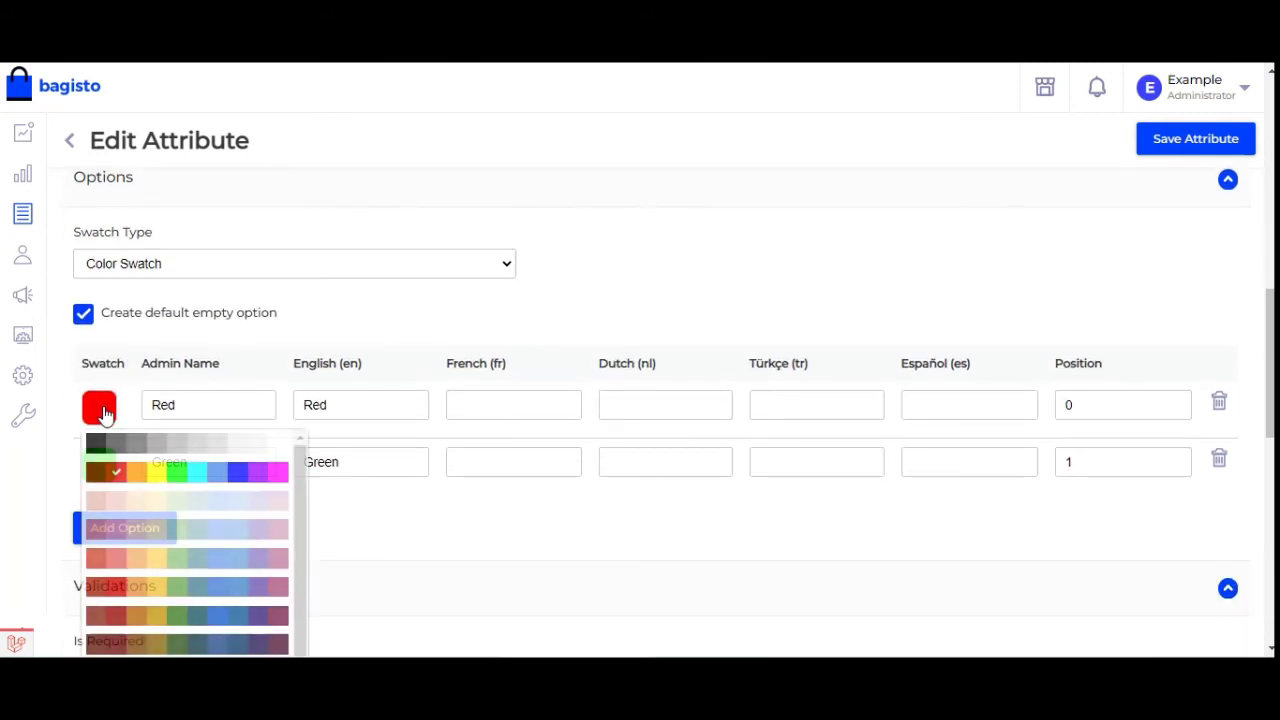
left_click(116, 477)
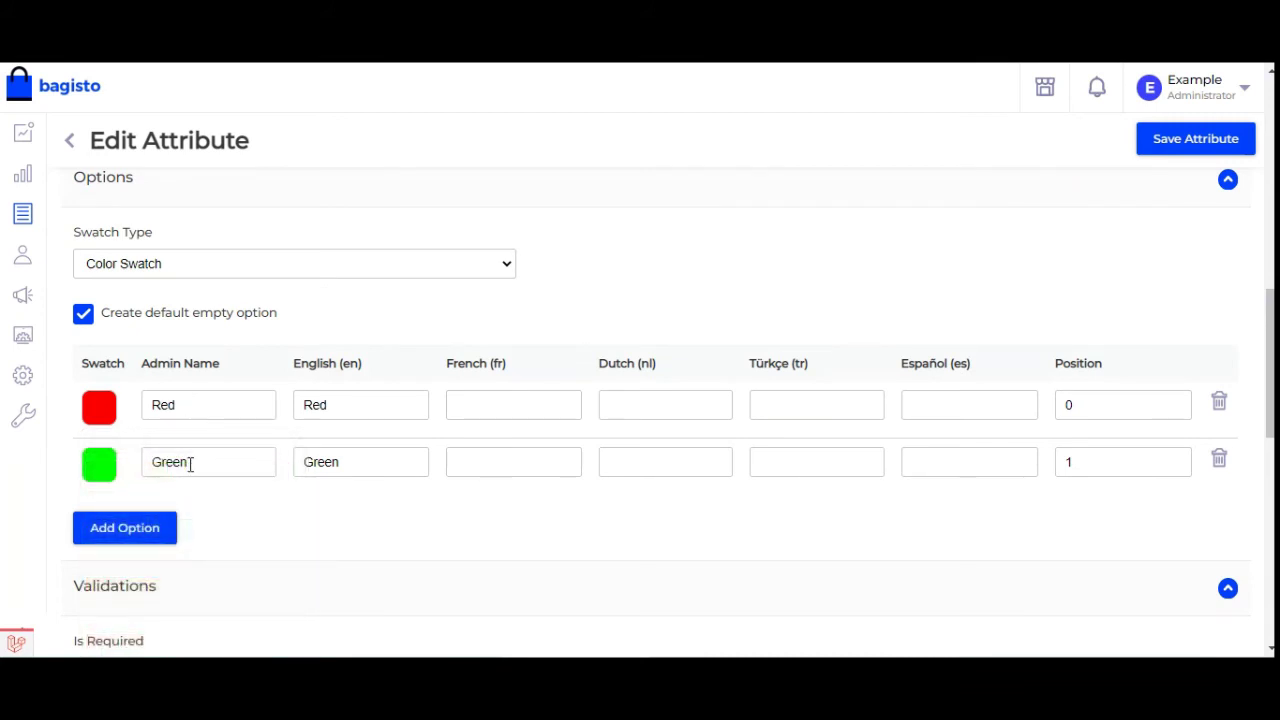
left_click(108, 475)
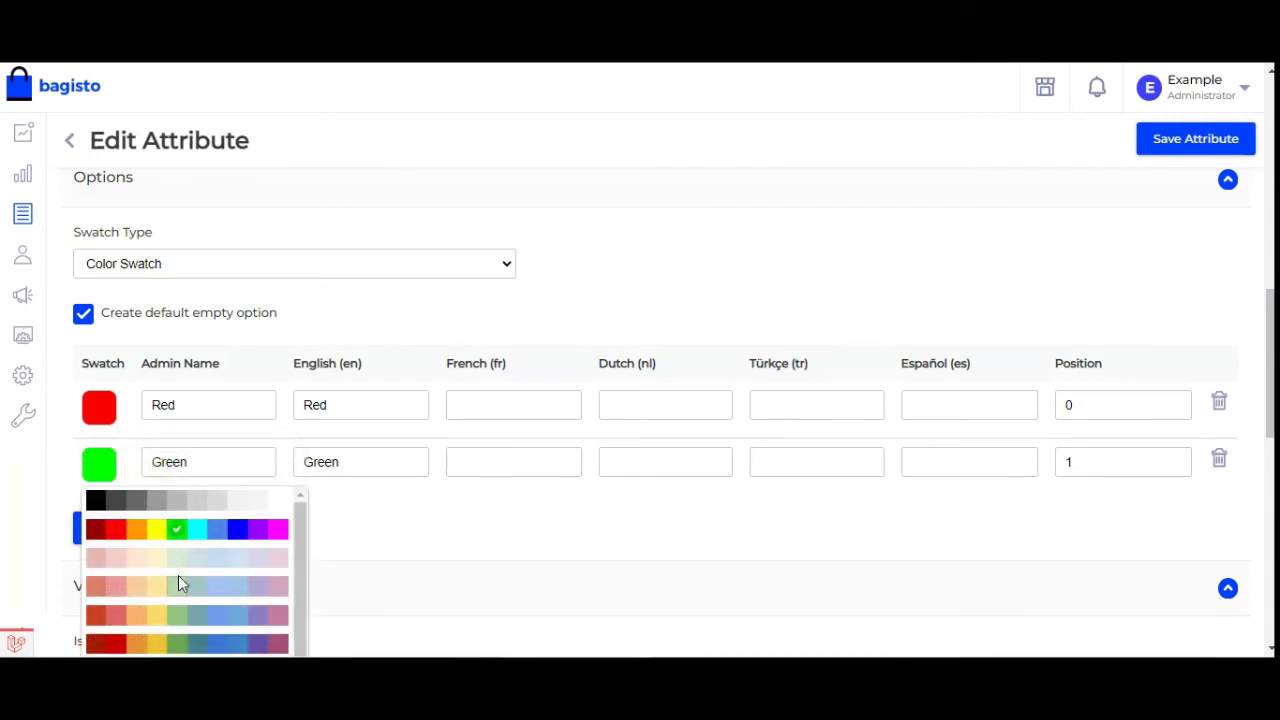
left_click(175, 531)
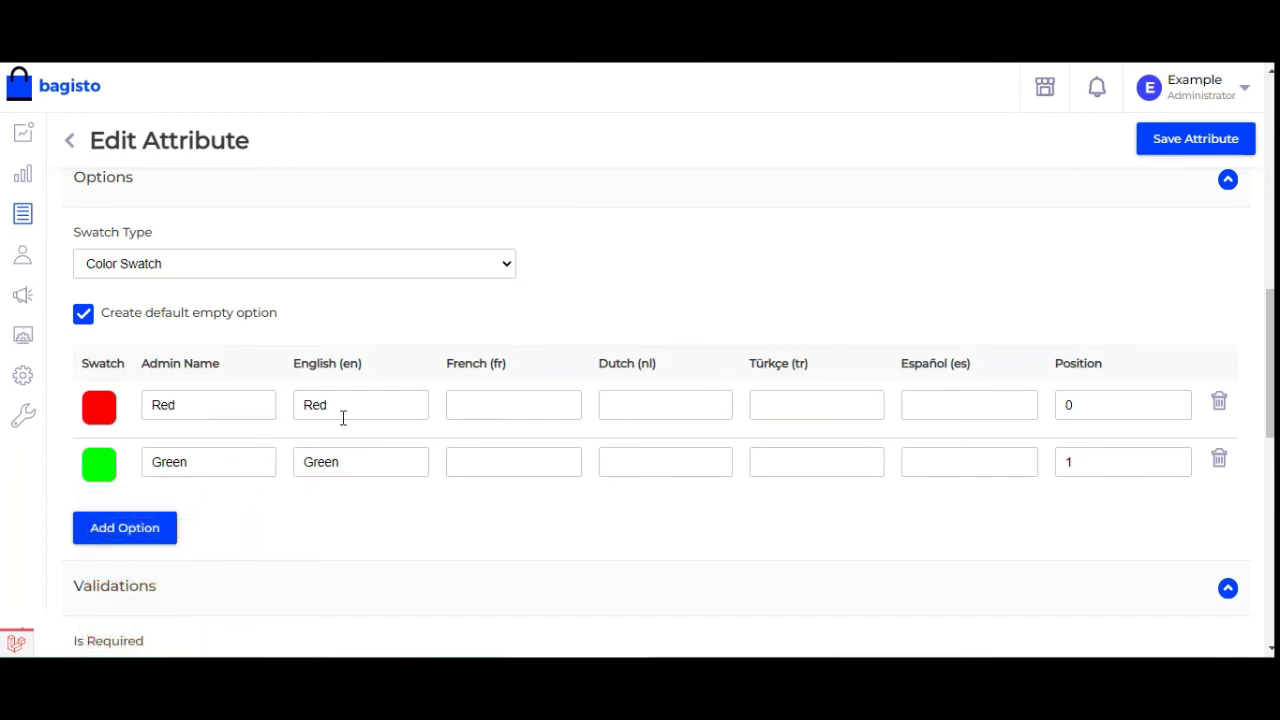
- Review the available swatch types, keep Color Swatch and save the attribute
left_click(466, 266)
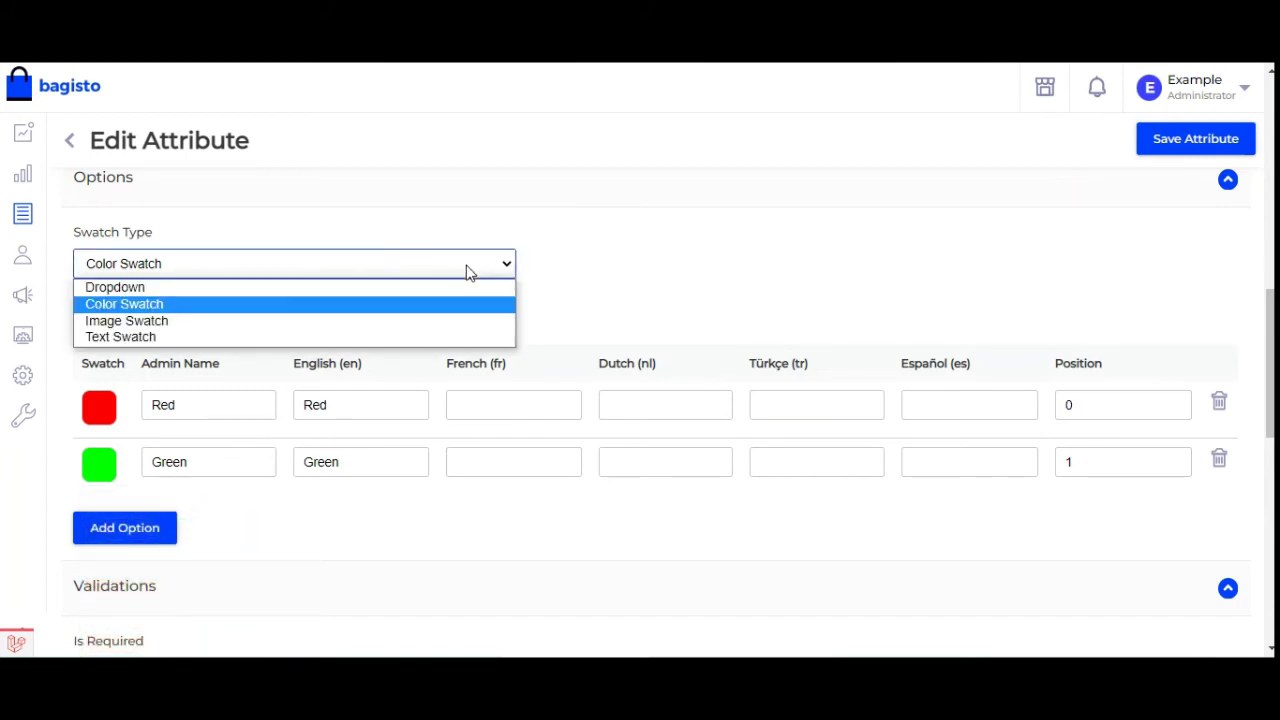
left_click(466, 272)
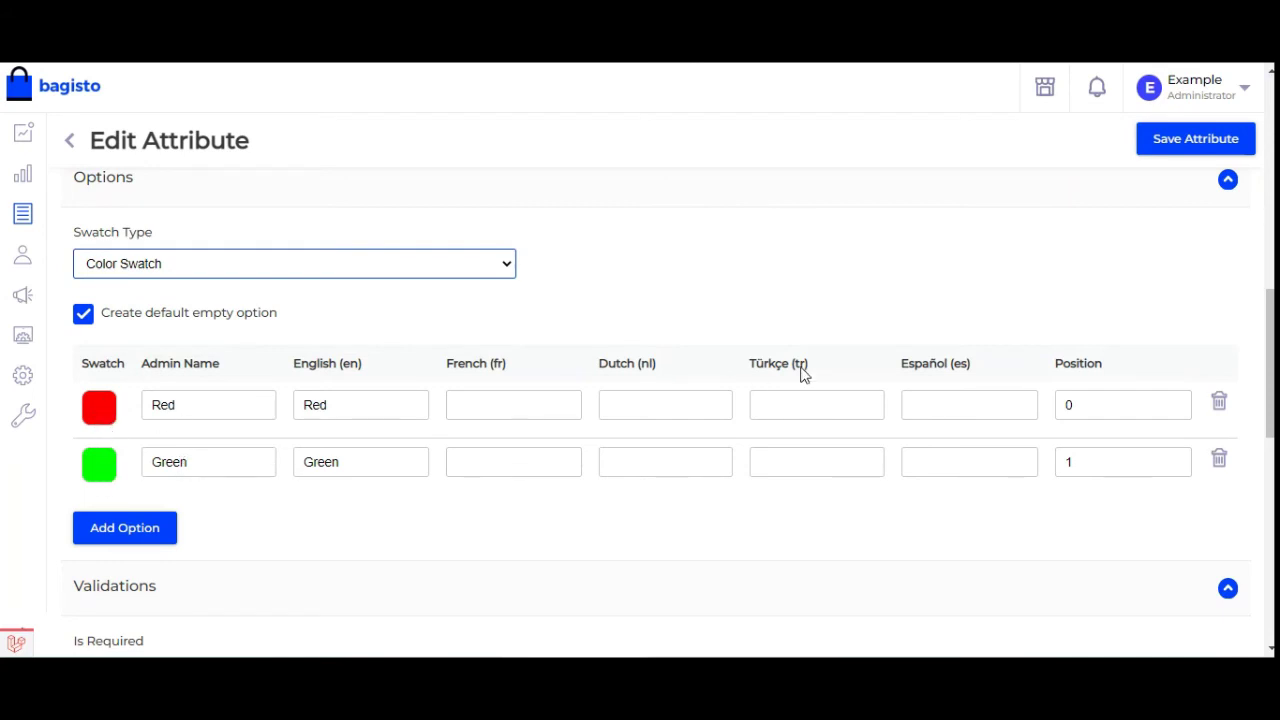
left_click(1191, 142)
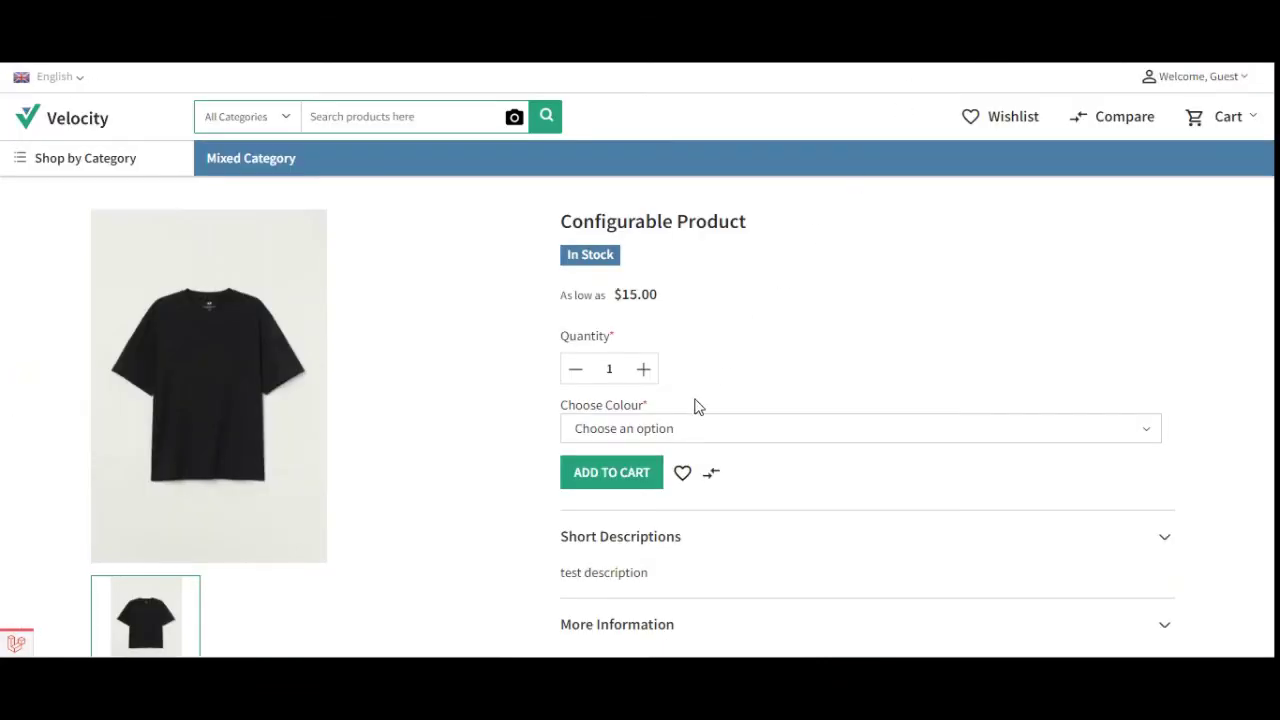
- Refresh the Configurable Product page on the storefront and preview both variants through the red and green swatches
left_click(704, 428)
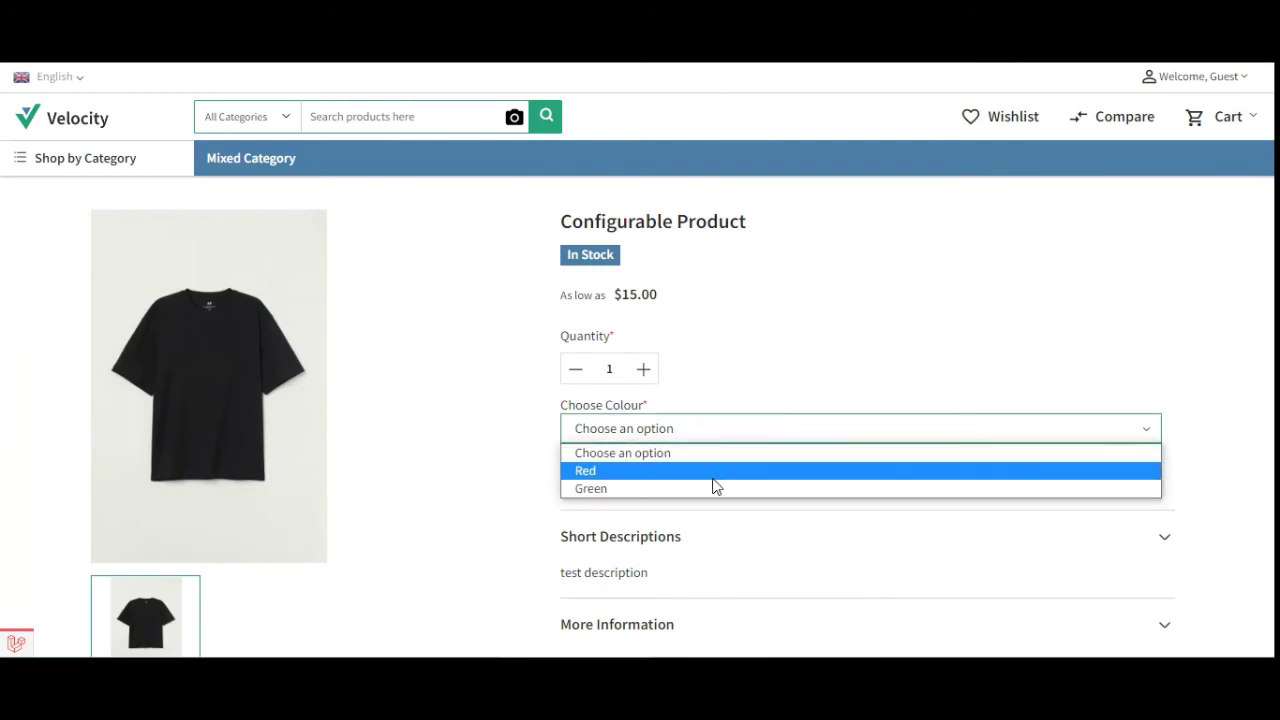
key("Escape")
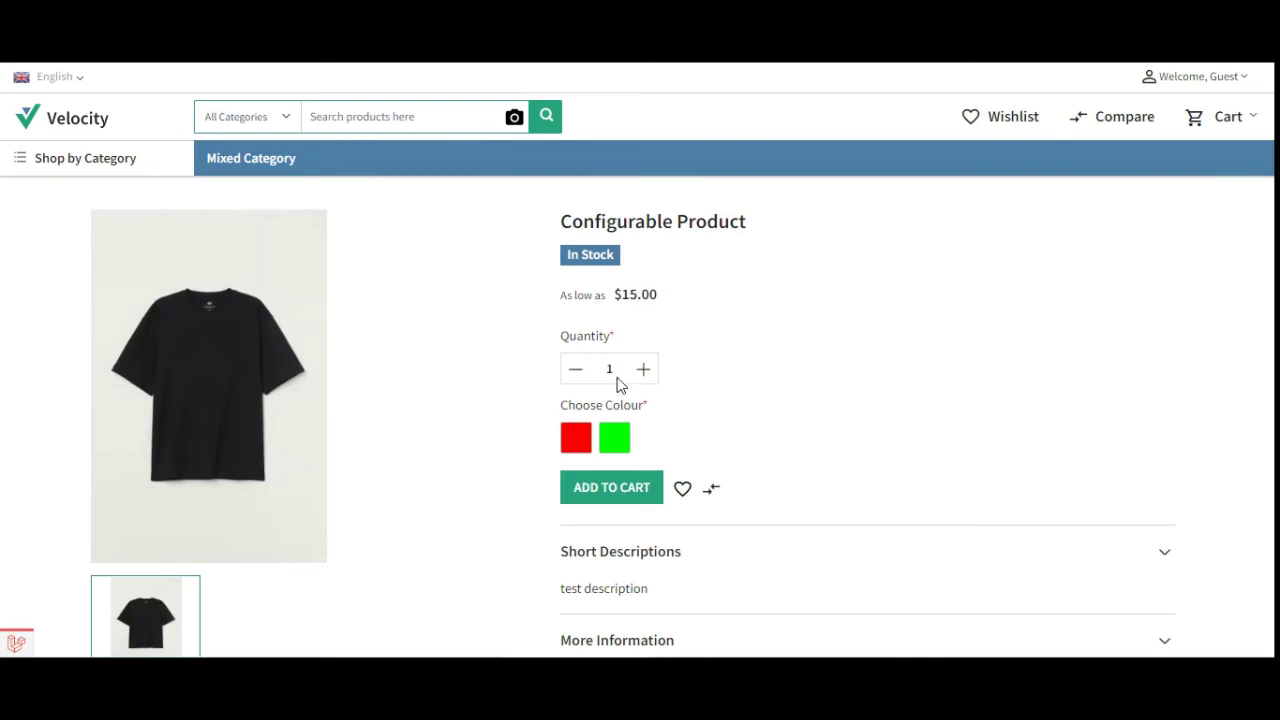
left_click(578, 442)
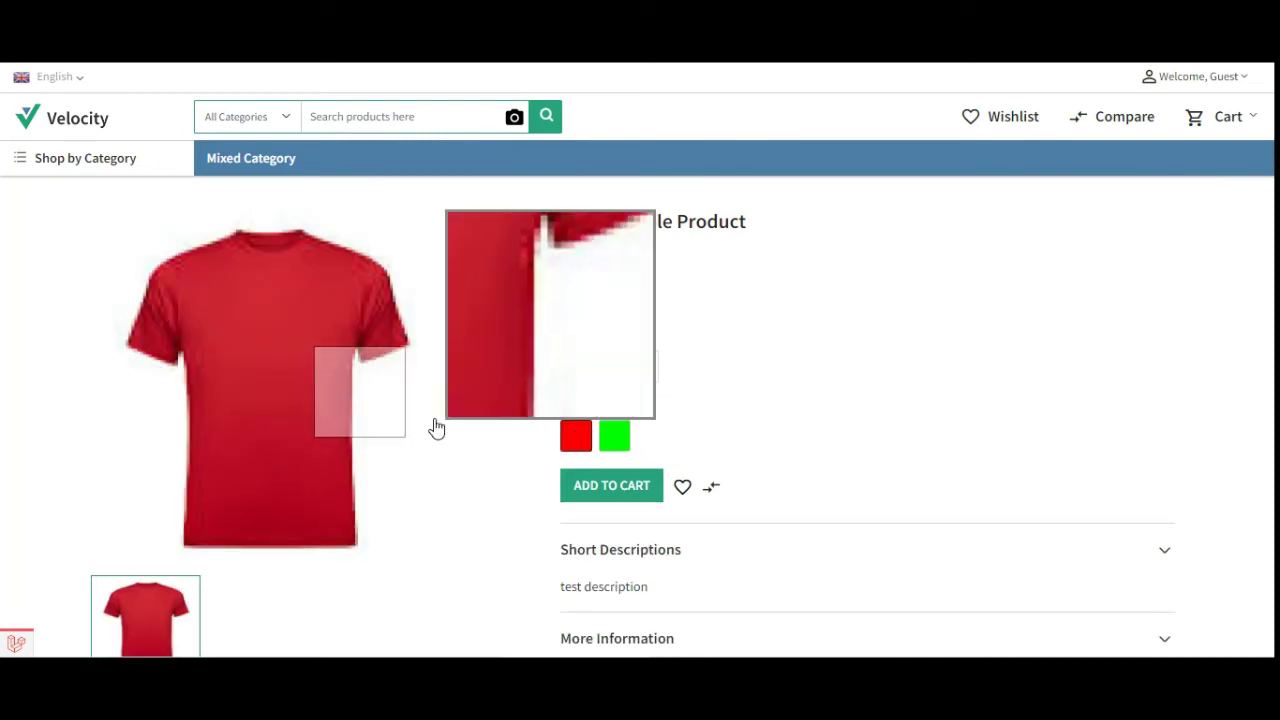
left_click(614, 440)
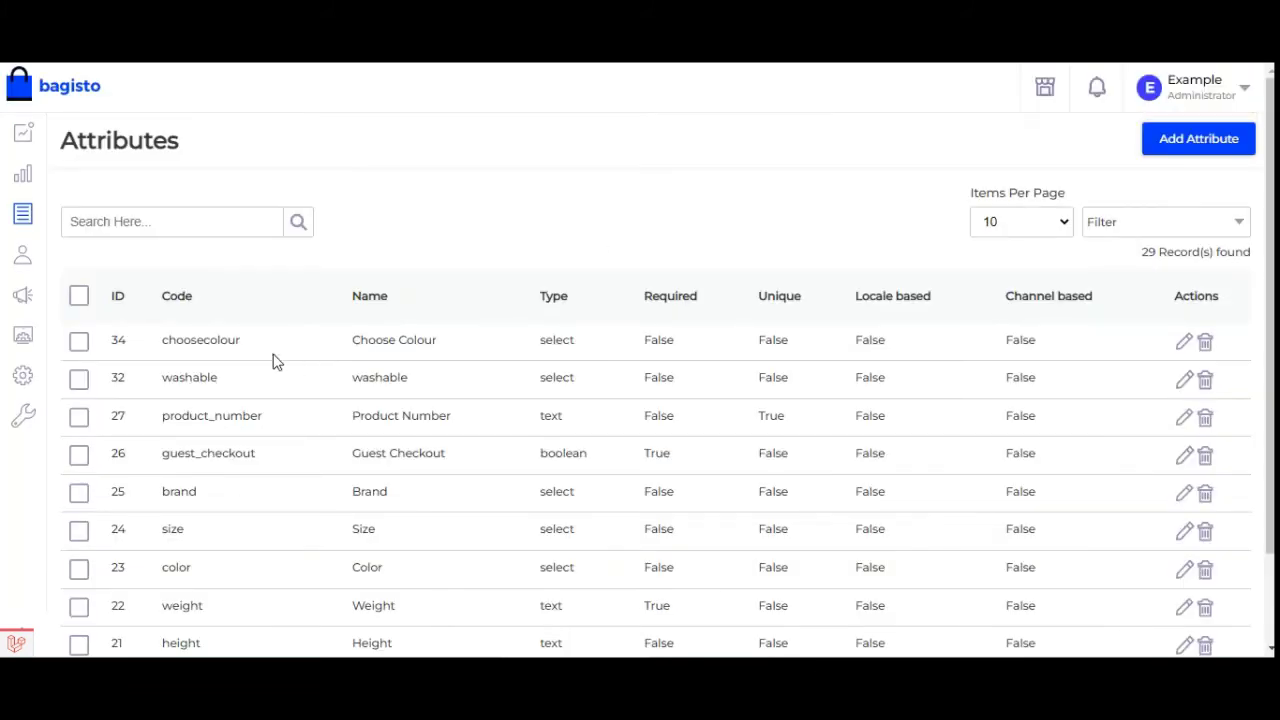
- Return to the admin, reopen the Choose Colour attribute and set its Swatch Type to Image Swatch
left_click(1184, 345)
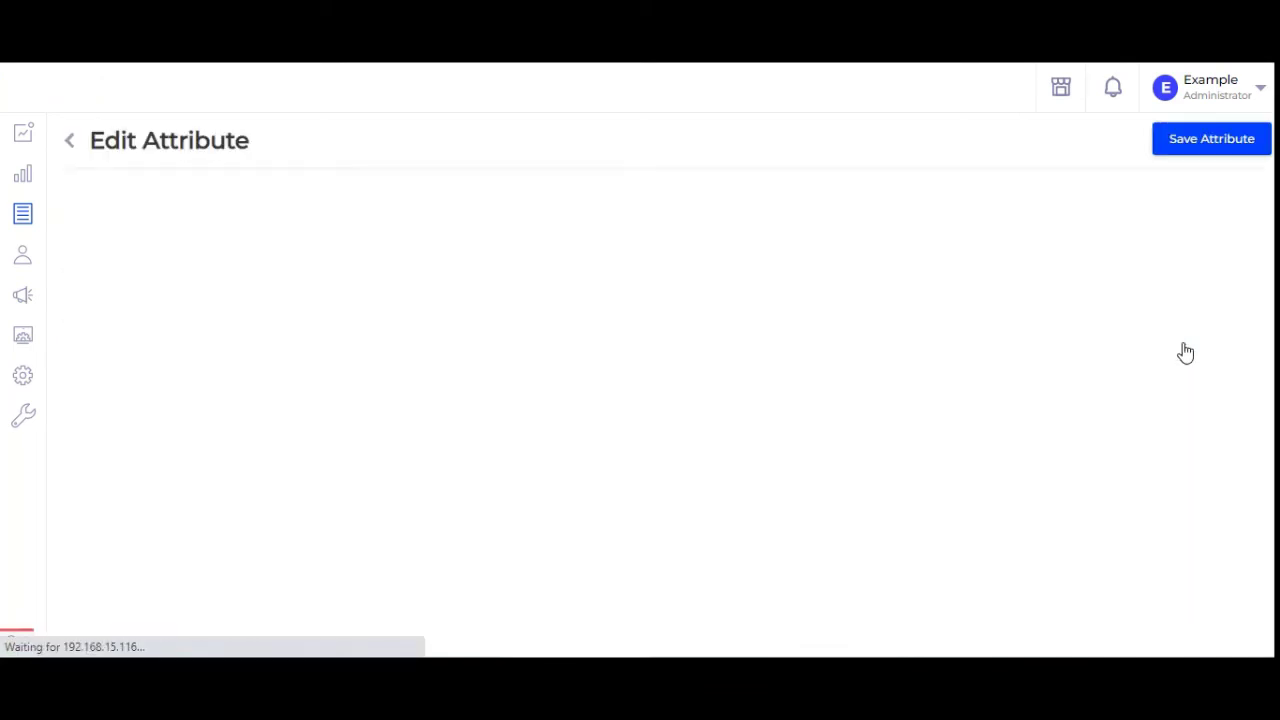
scroll(451, 403, "down", 4)
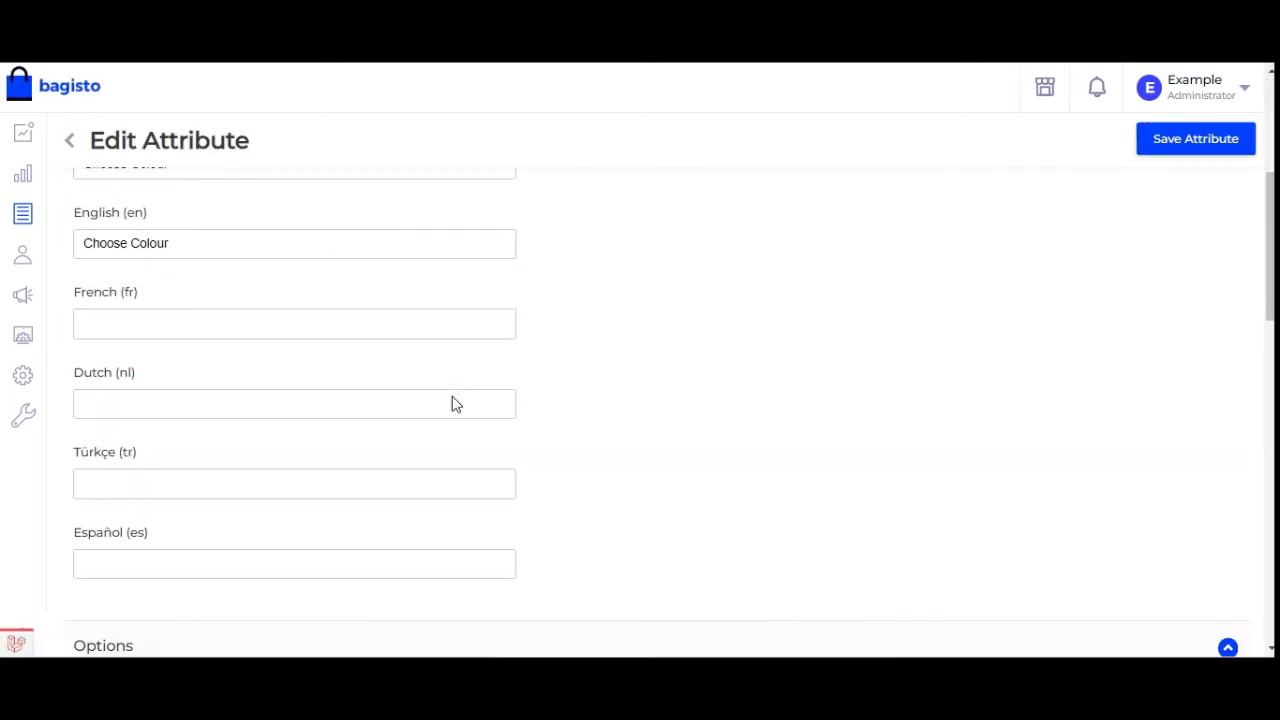
scroll(451, 403, "down", 5)
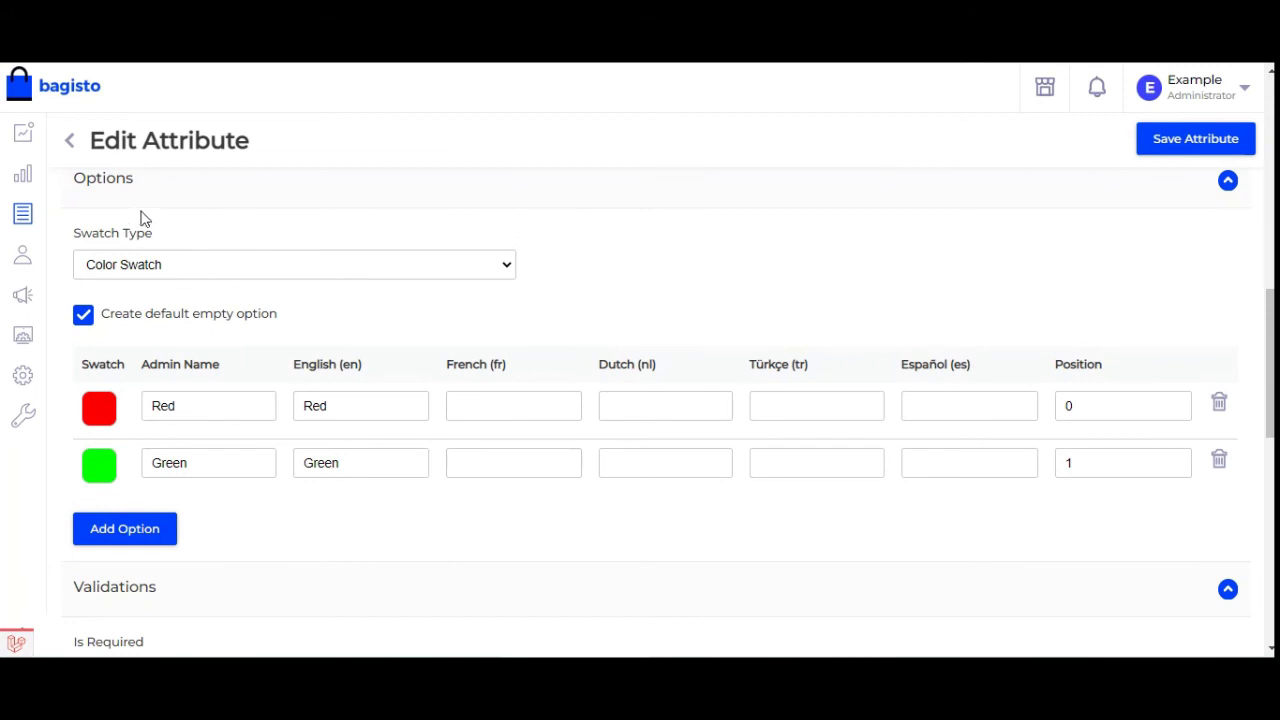
left_click(267, 270)
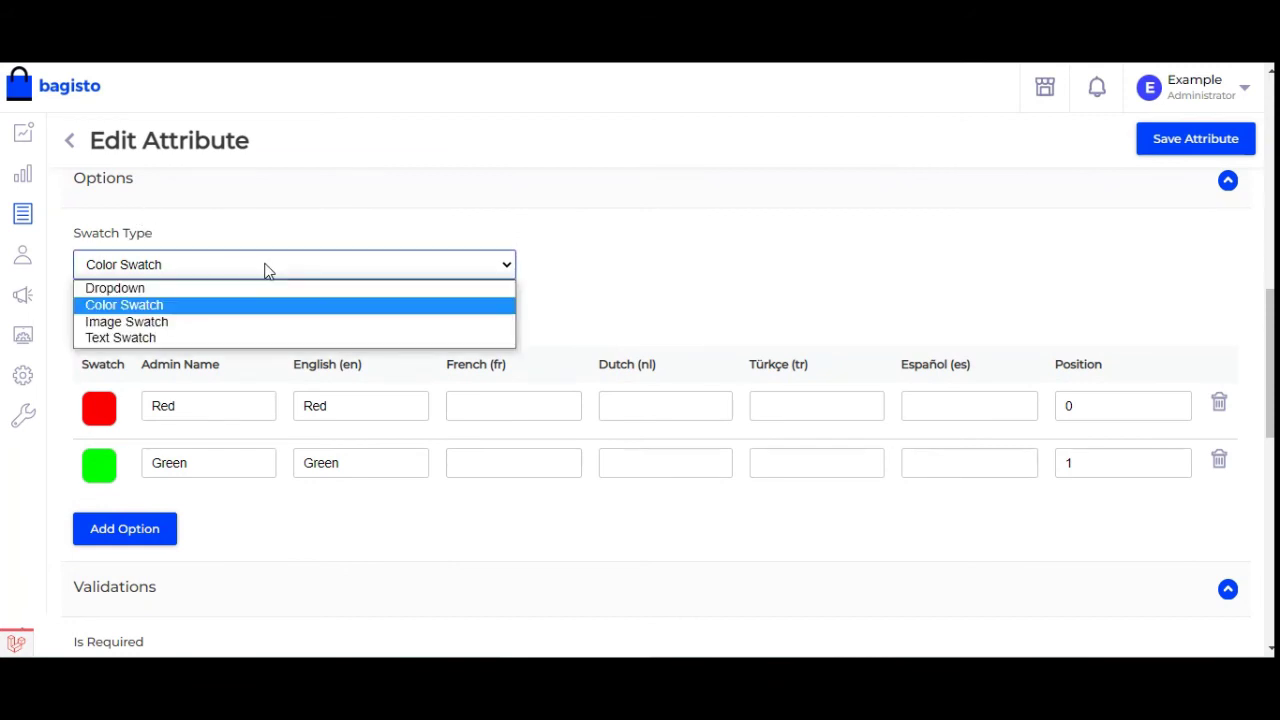
left_click(245, 322)
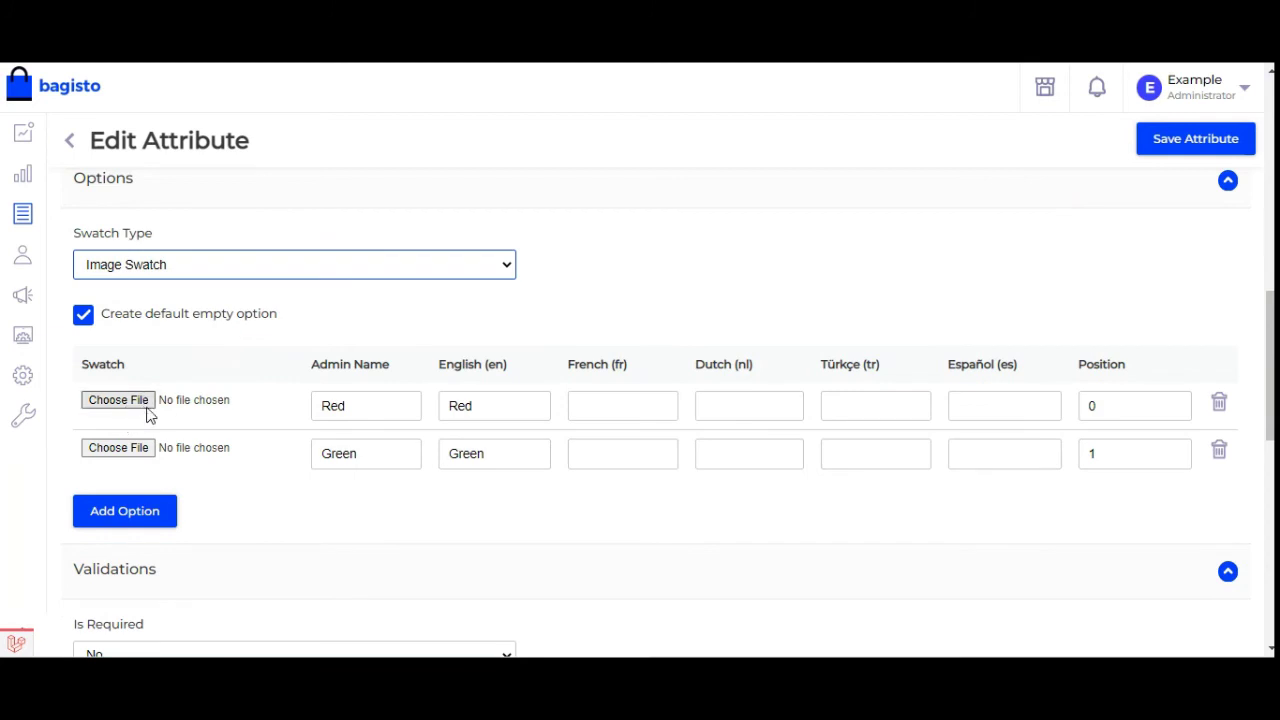
left_click_drag(352, 410, 310, 414)
left_click(353, 406)
left_click_drag(359, 454, 300, 451)
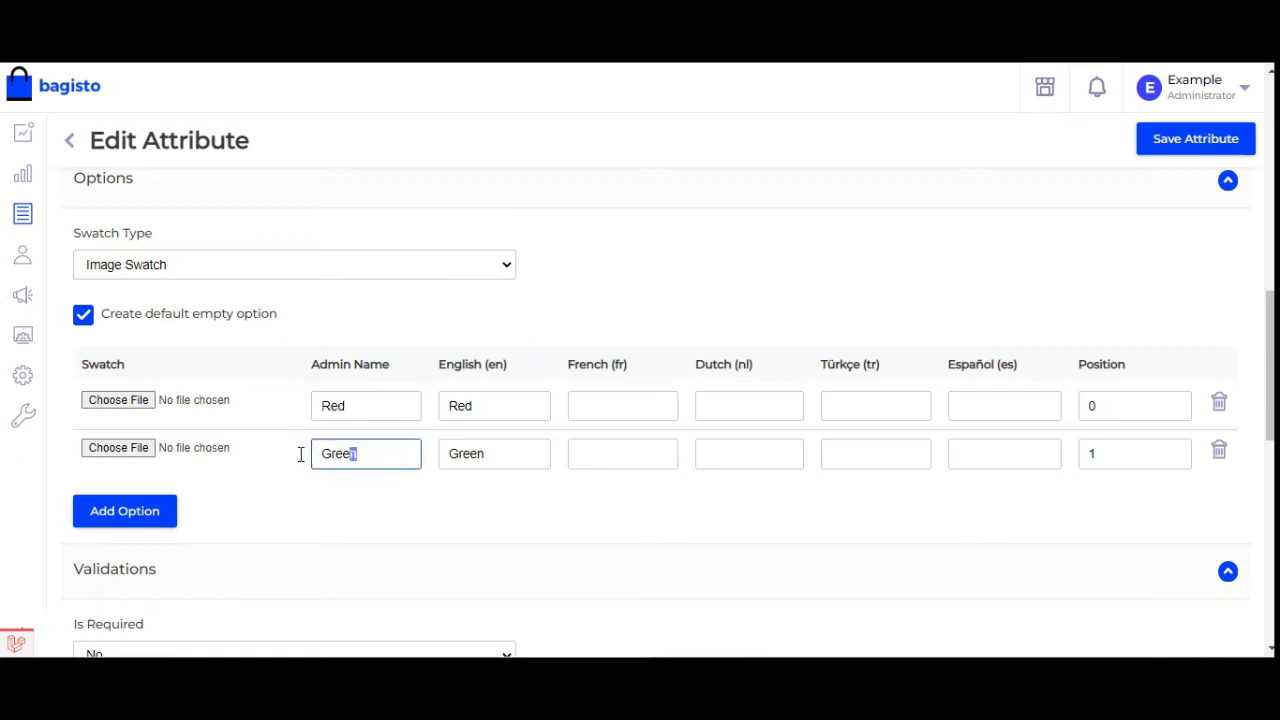
- Upload red_tshirt.jpg as the Red swatch and green_tshirt.jpg as the Green swatch, and save the attribute
left_click(132, 402)
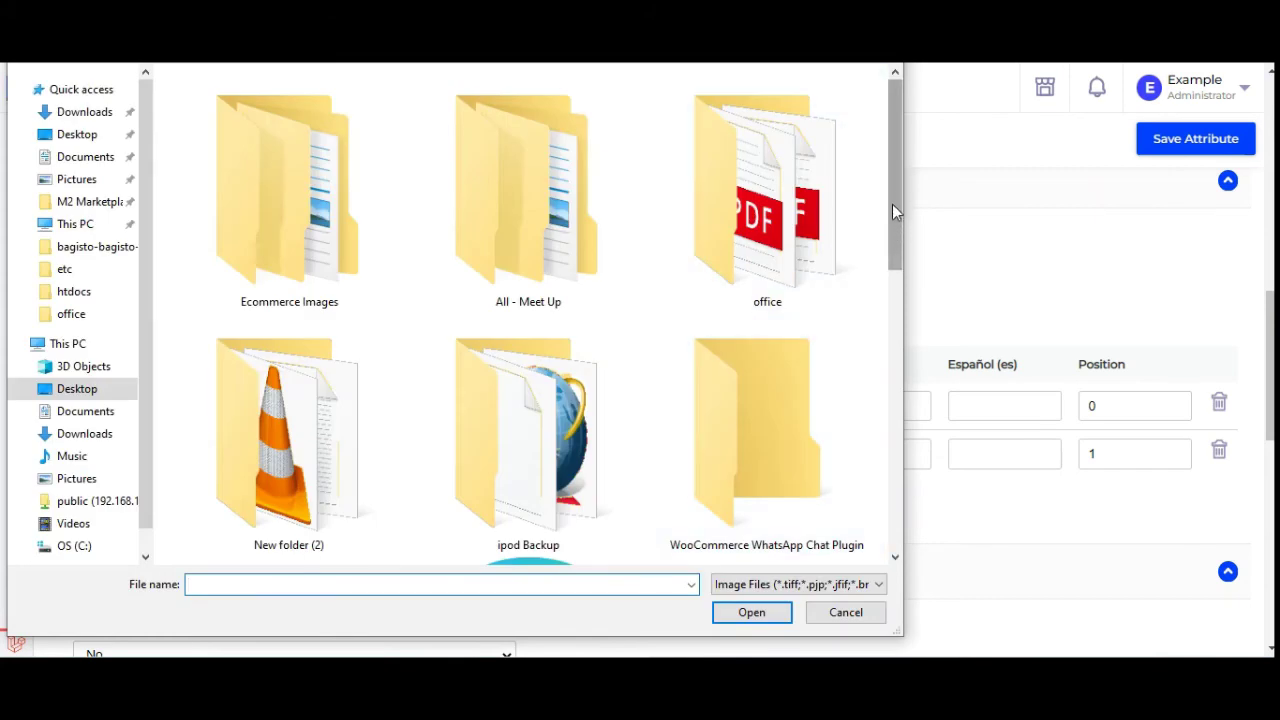
left_click_drag(892, 193, 892, 501)
double_click(299, 453)
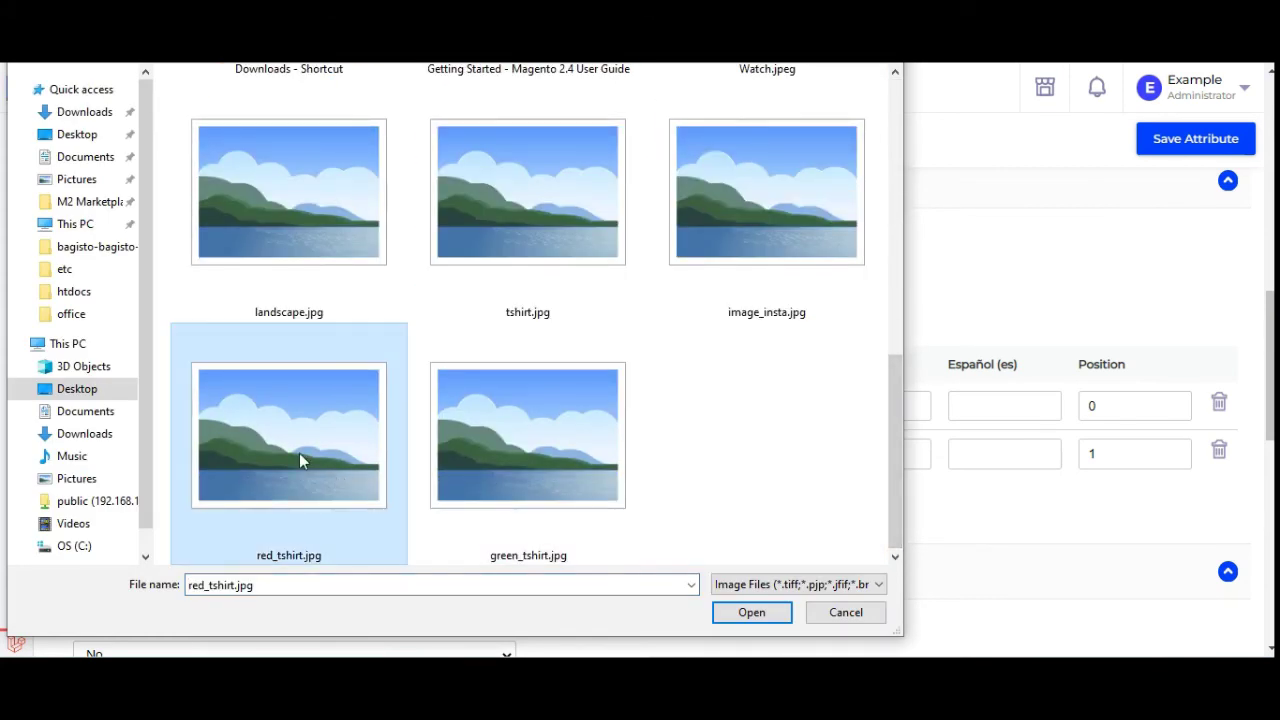
left_click(136, 450)
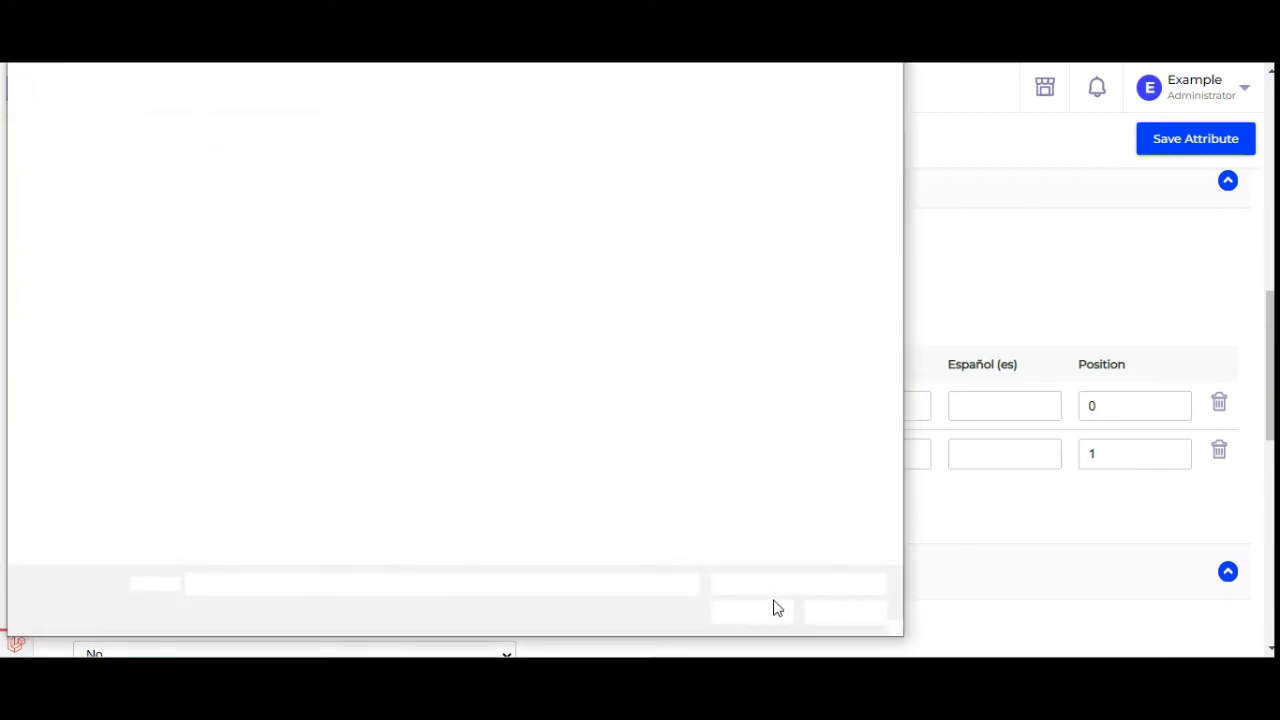
left_click_drag(897, 214, 906, 553)
double_click(481, 517)
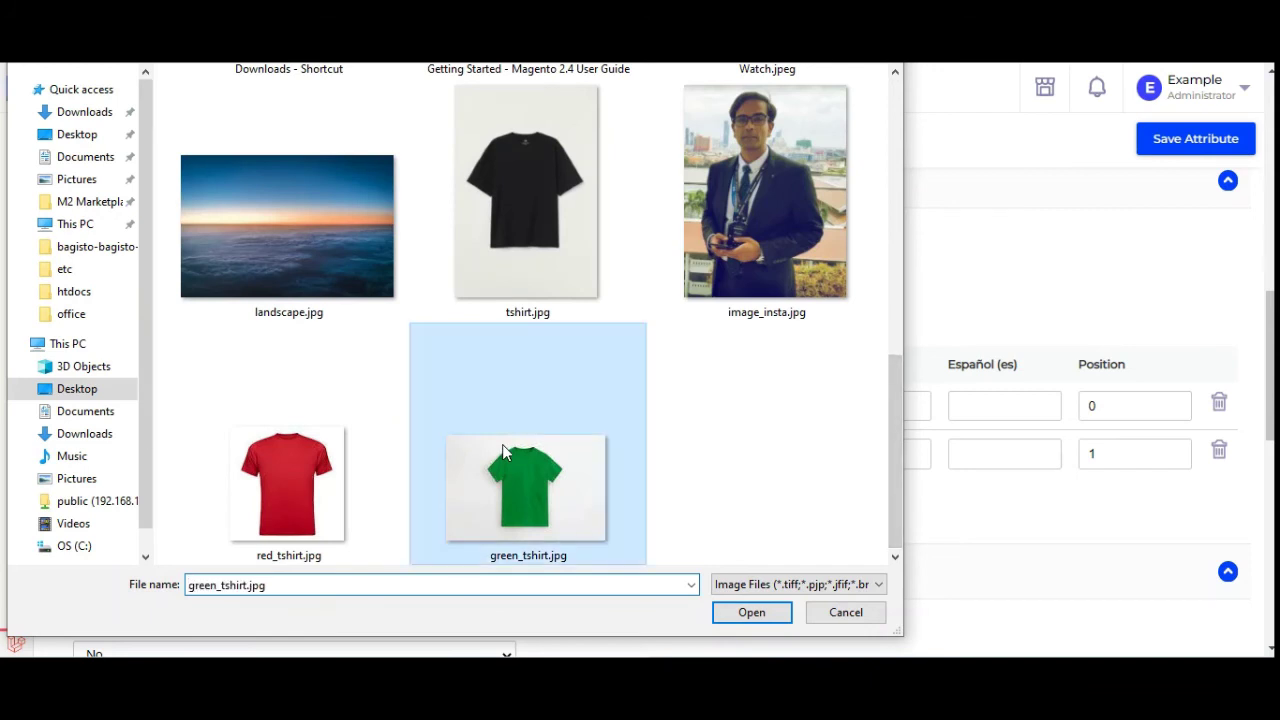
left_click(1183, 146)
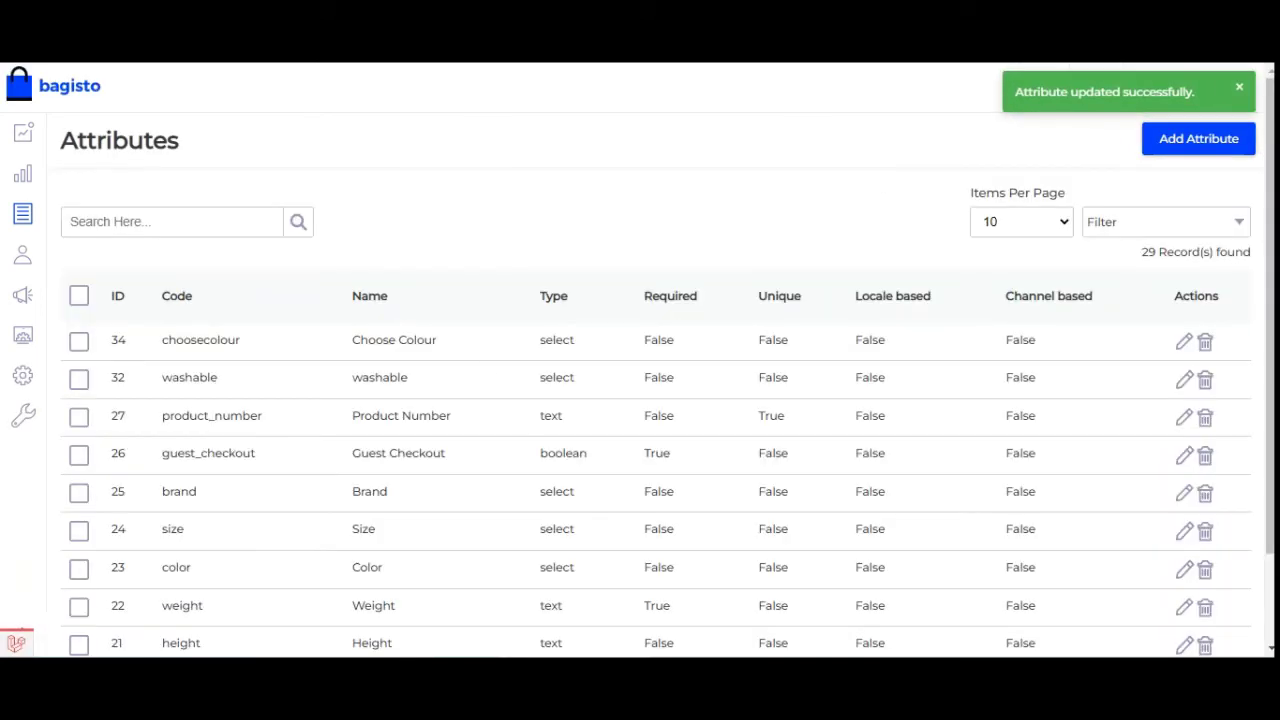
- Refresh the Configurable Product page on the storefront and preview the Red and Green variants through their image swatches
key("ctrl+Tab")
key("F5")
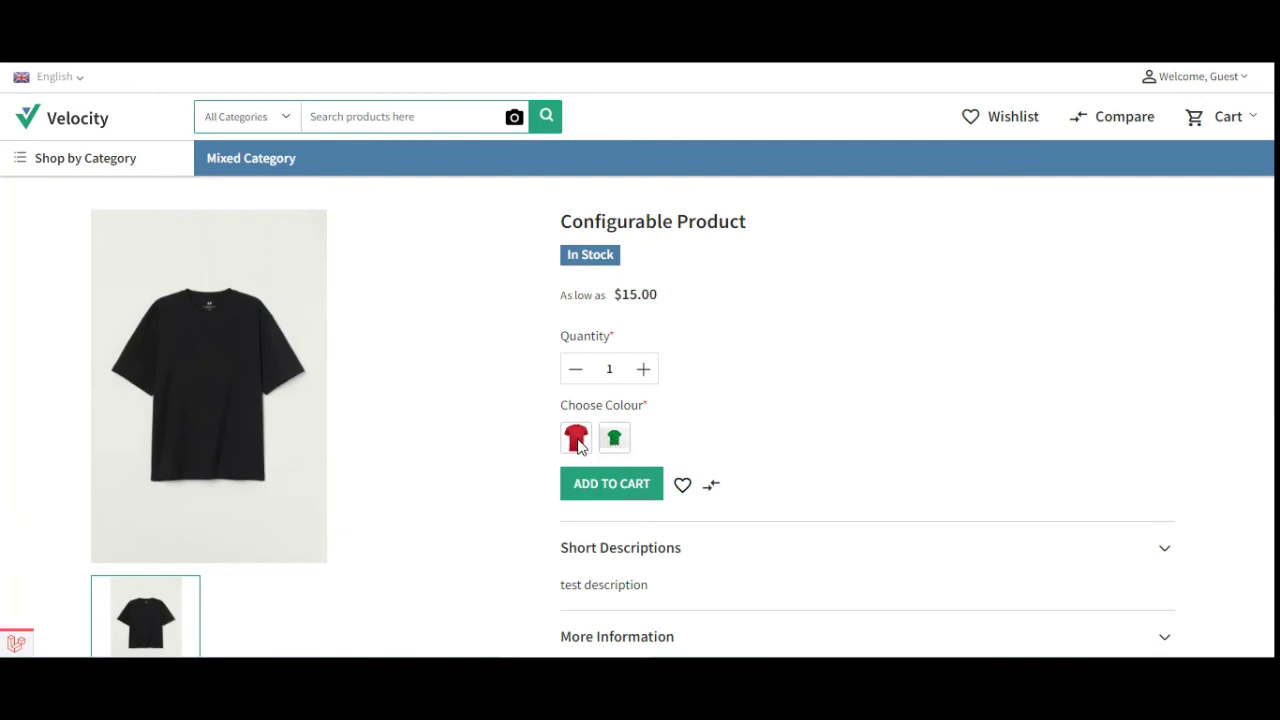
left_click(577, 440)
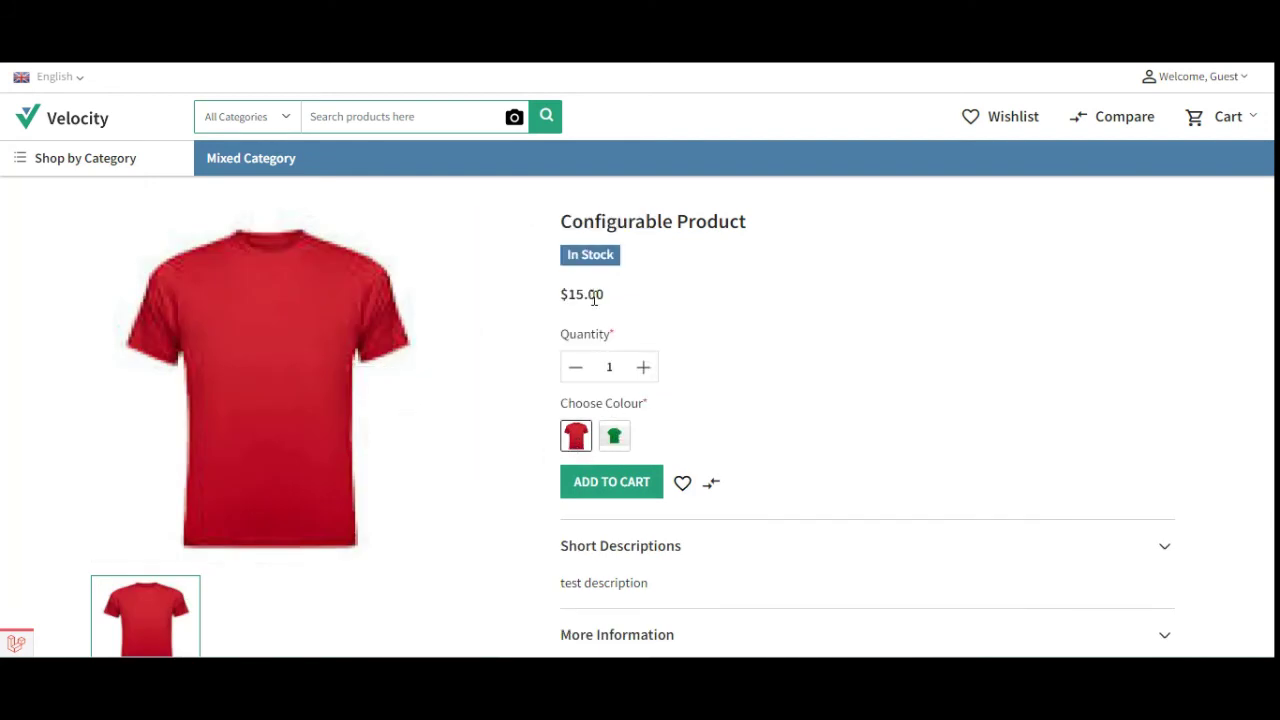
left_click(617, 437)
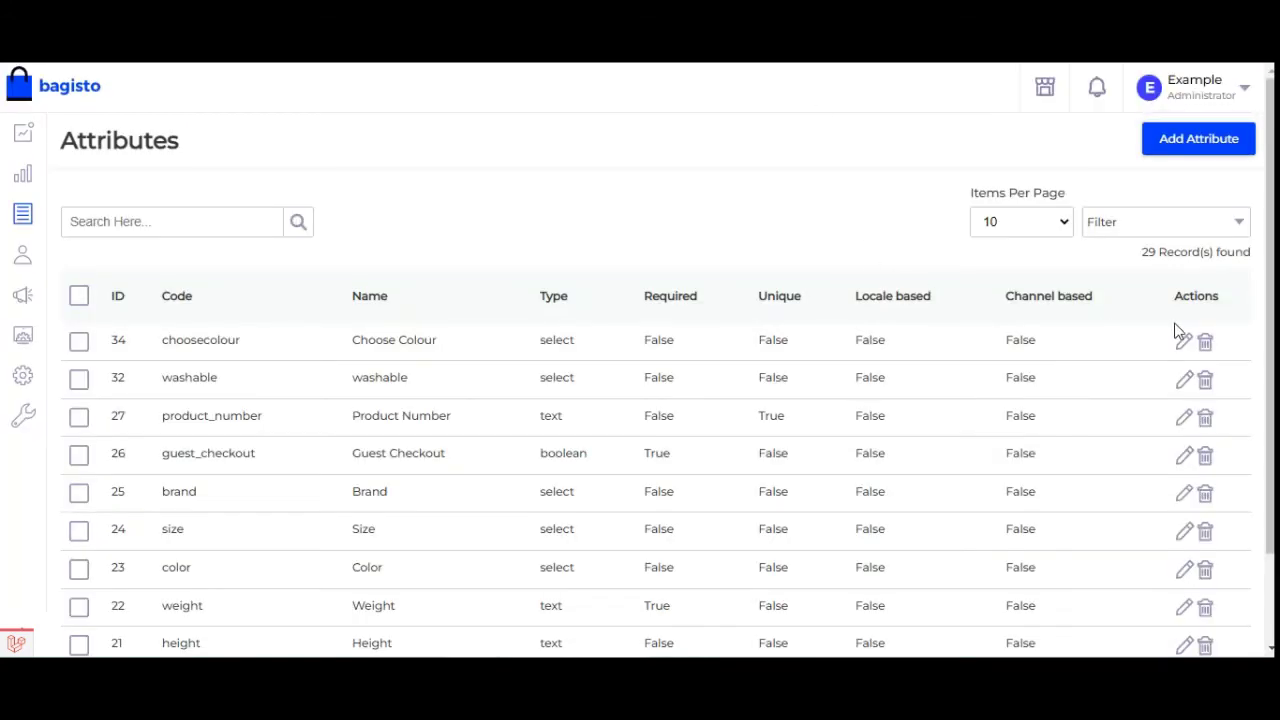
- Return to the admin, reopen the Choose Colour attribute, set its Swatch Type to Text Swatch and save the attribute
left_click(1183, 346)
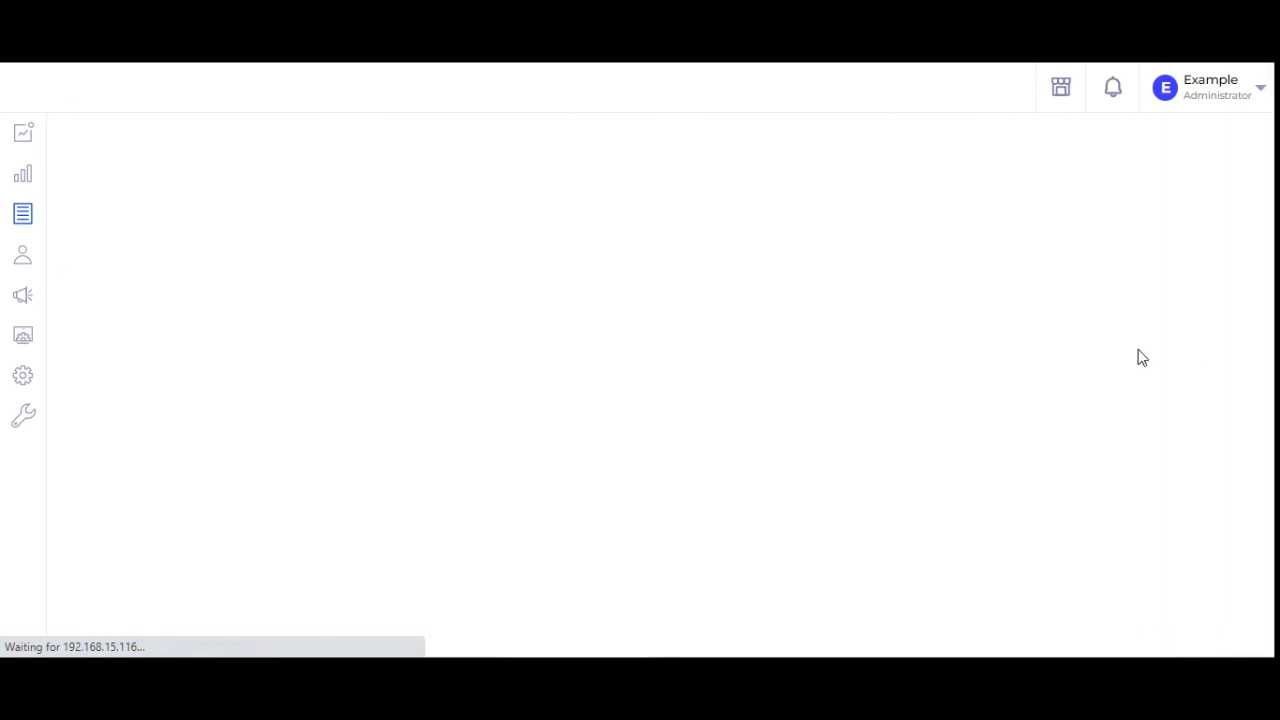
scroll(412, 453, "down", 8)
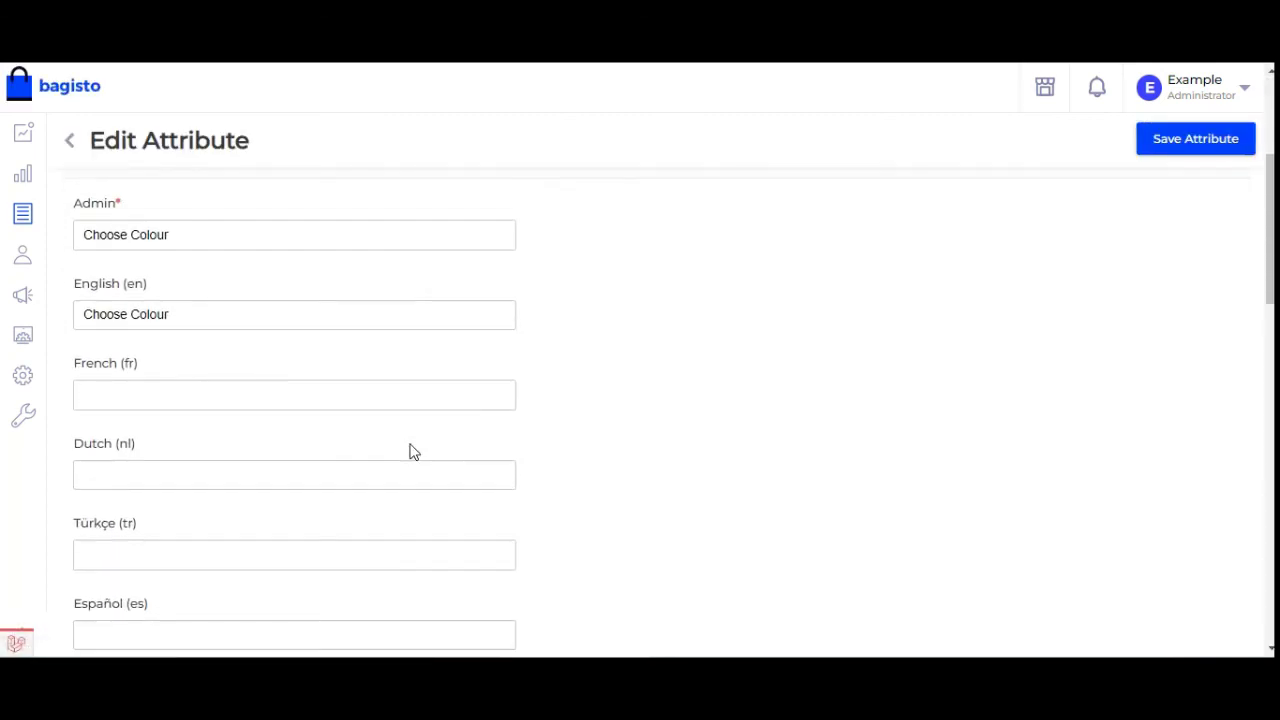
scroll(412, 453, "up", 8)
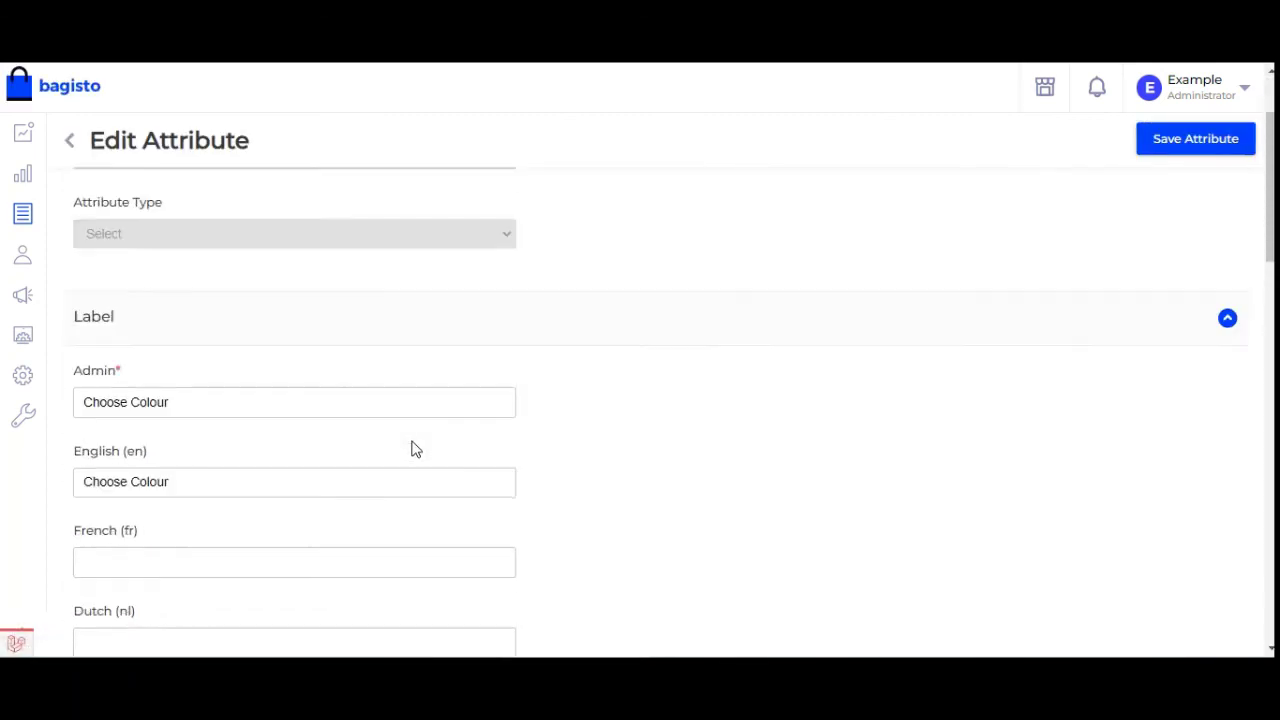
scroll(414, 452, "down", 5)
scroll(412, 450, "down", 4)
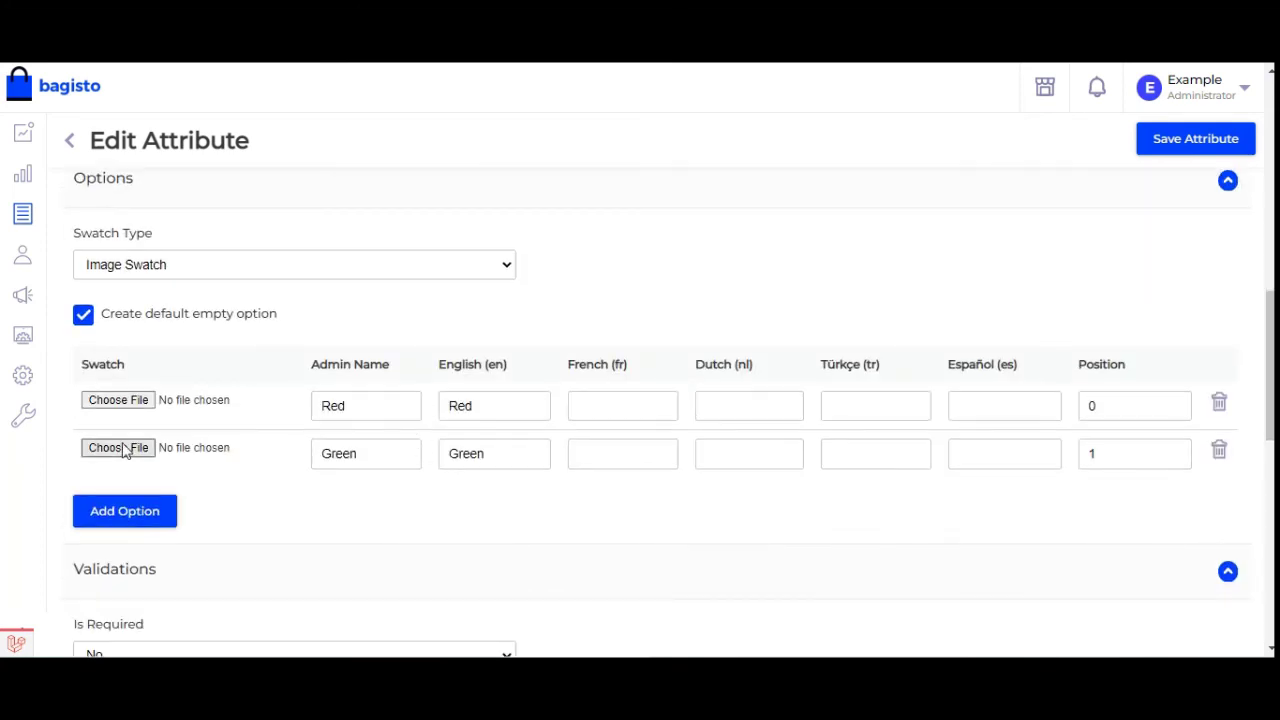
left_click(210, 265)
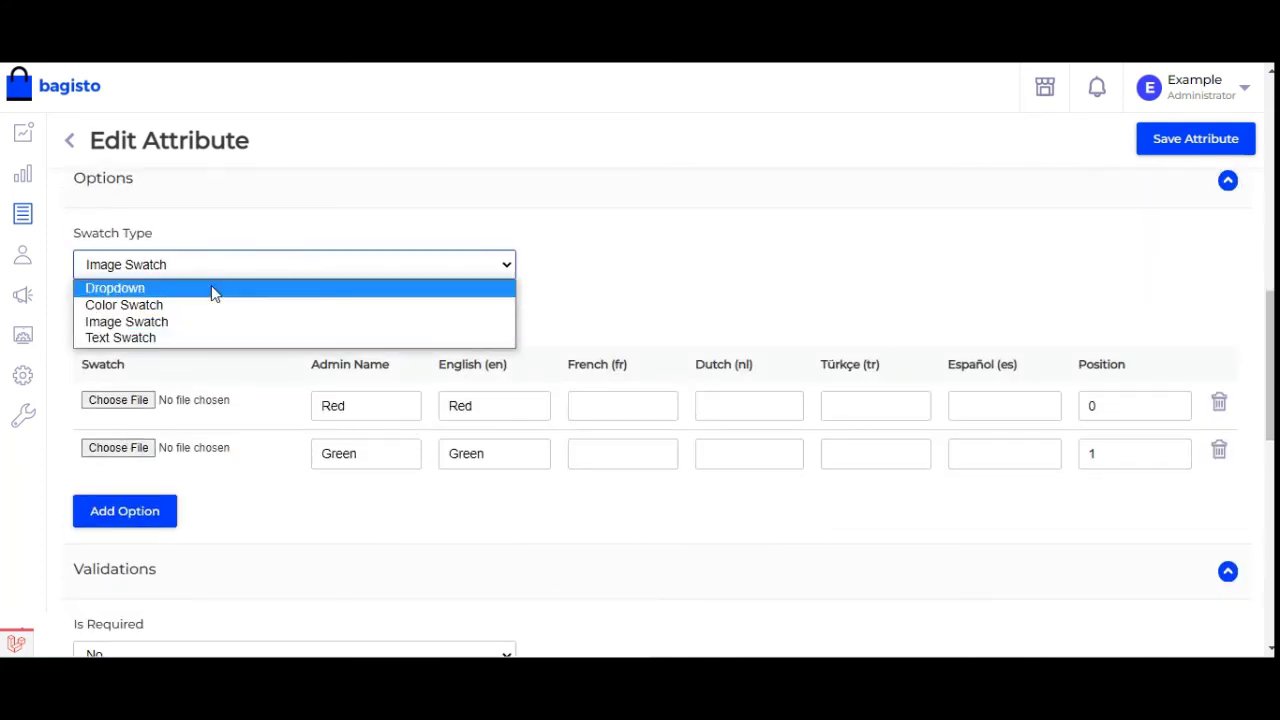
left_click(196, 338)
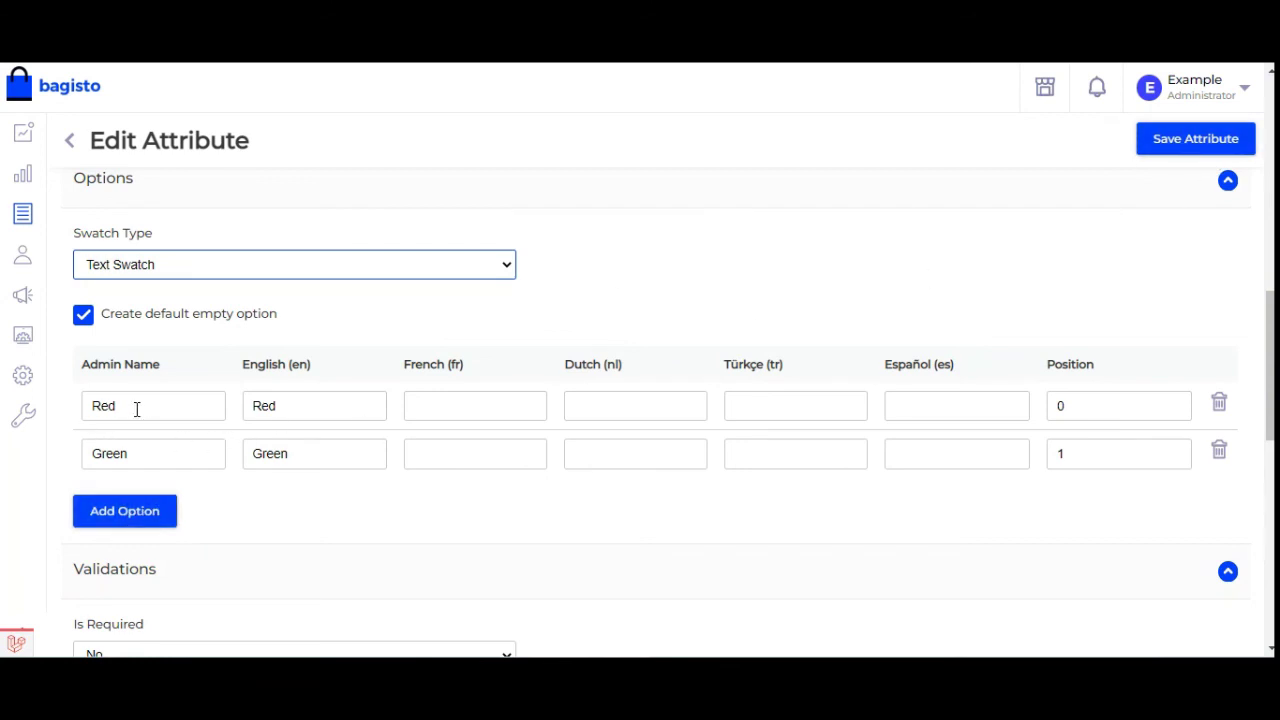
left_click_drag(295, 405, 229, 409)
left_click(1186, 140)
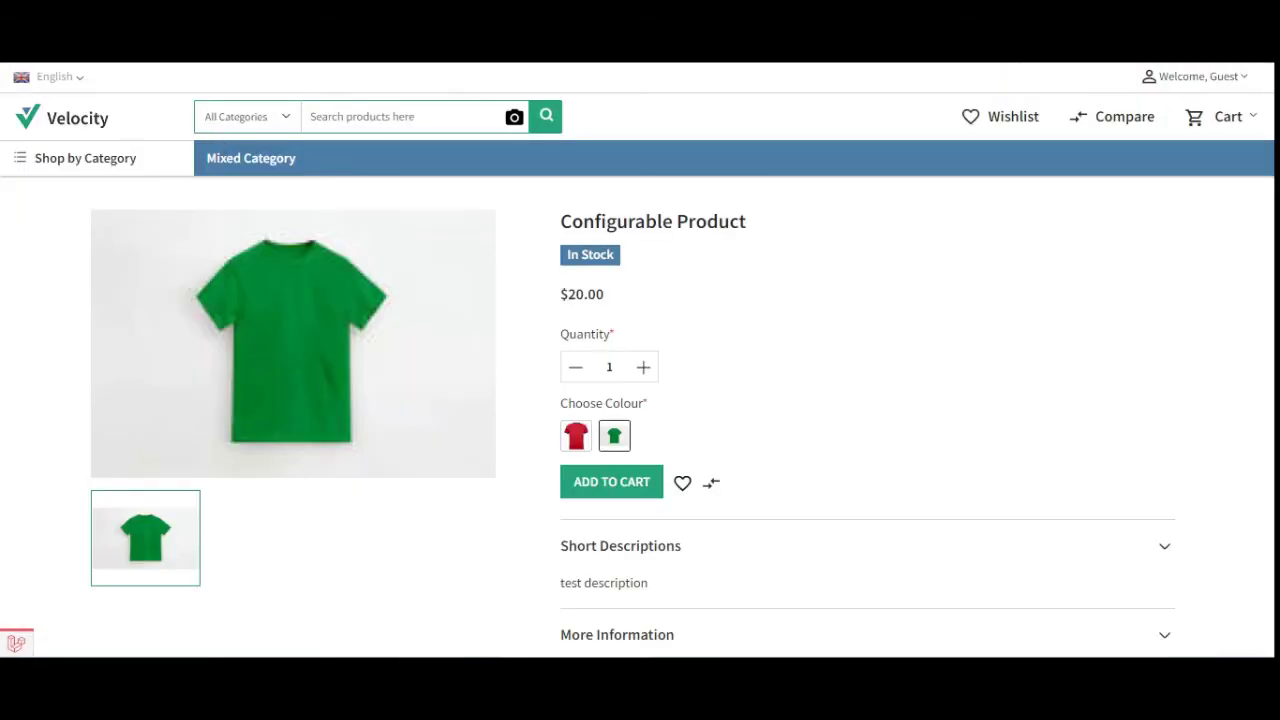
- Refresh the Configurable Product page on the storefront and check each variant's image and price through the Red and Green text swatches
key("F5")
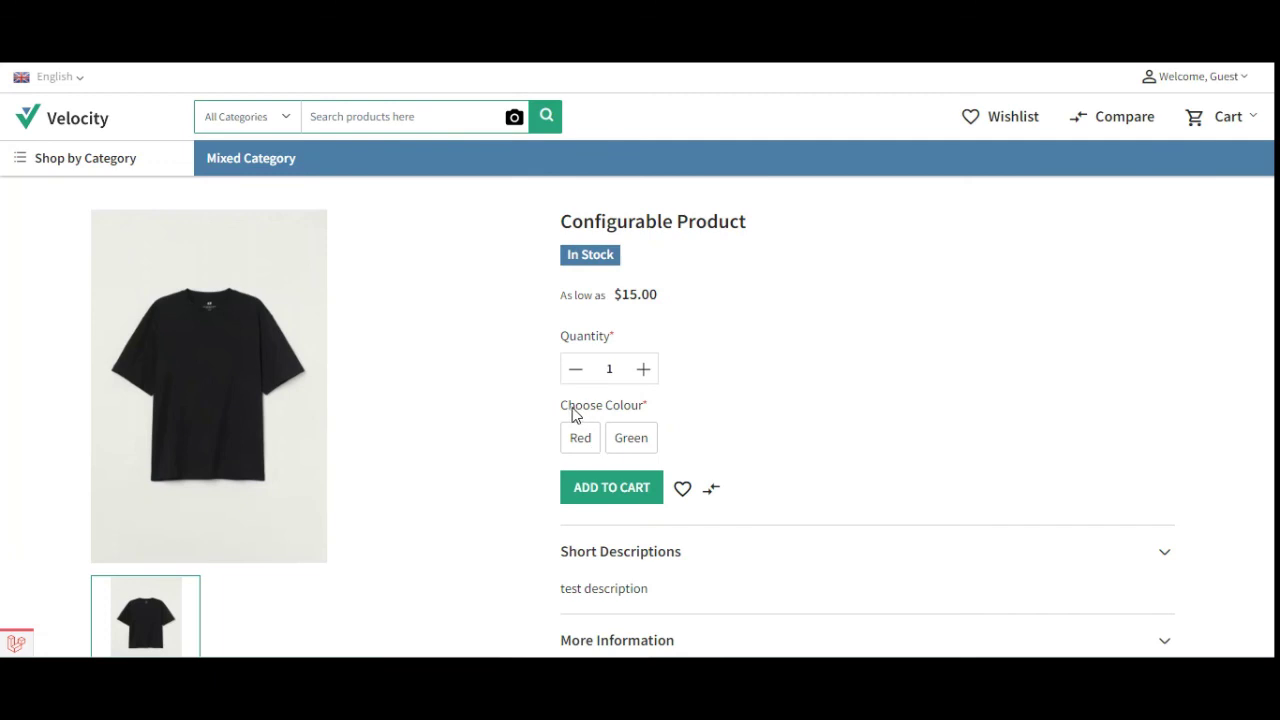
key("ctrl+a")
left_click(634, 415)
left_click_drag(644, 410, 577, 417)
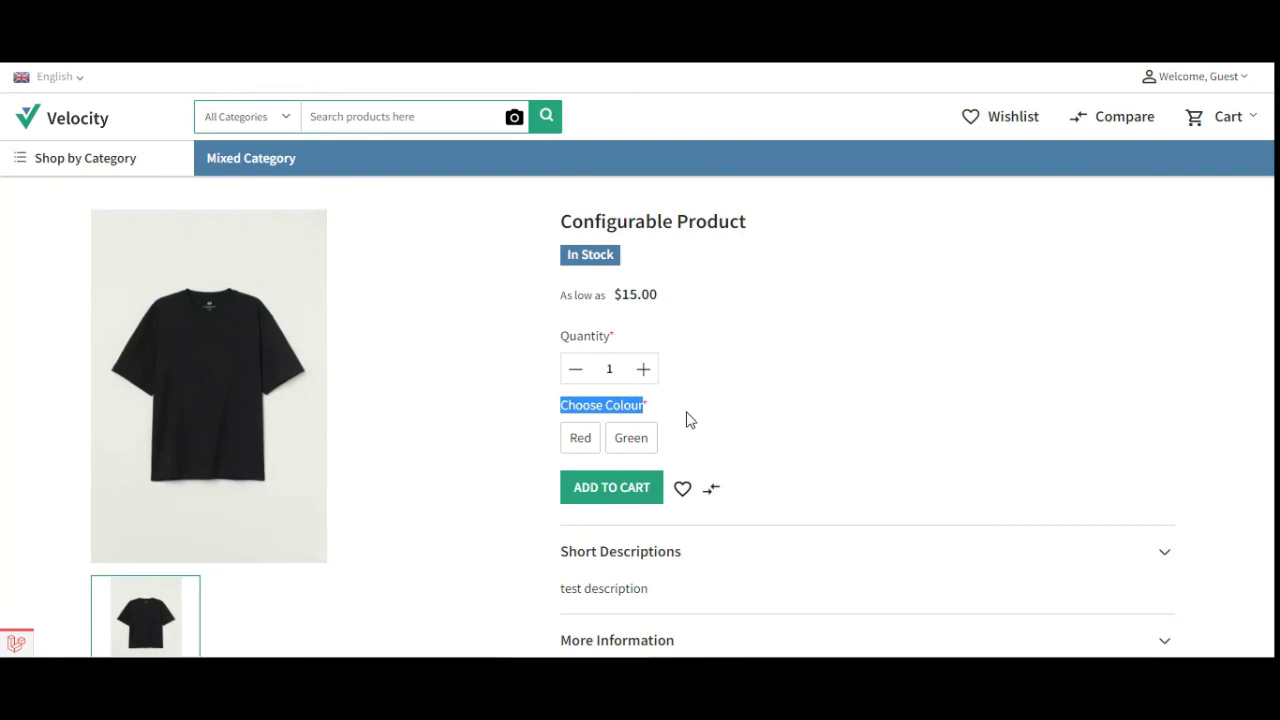
left_click(581, 442)
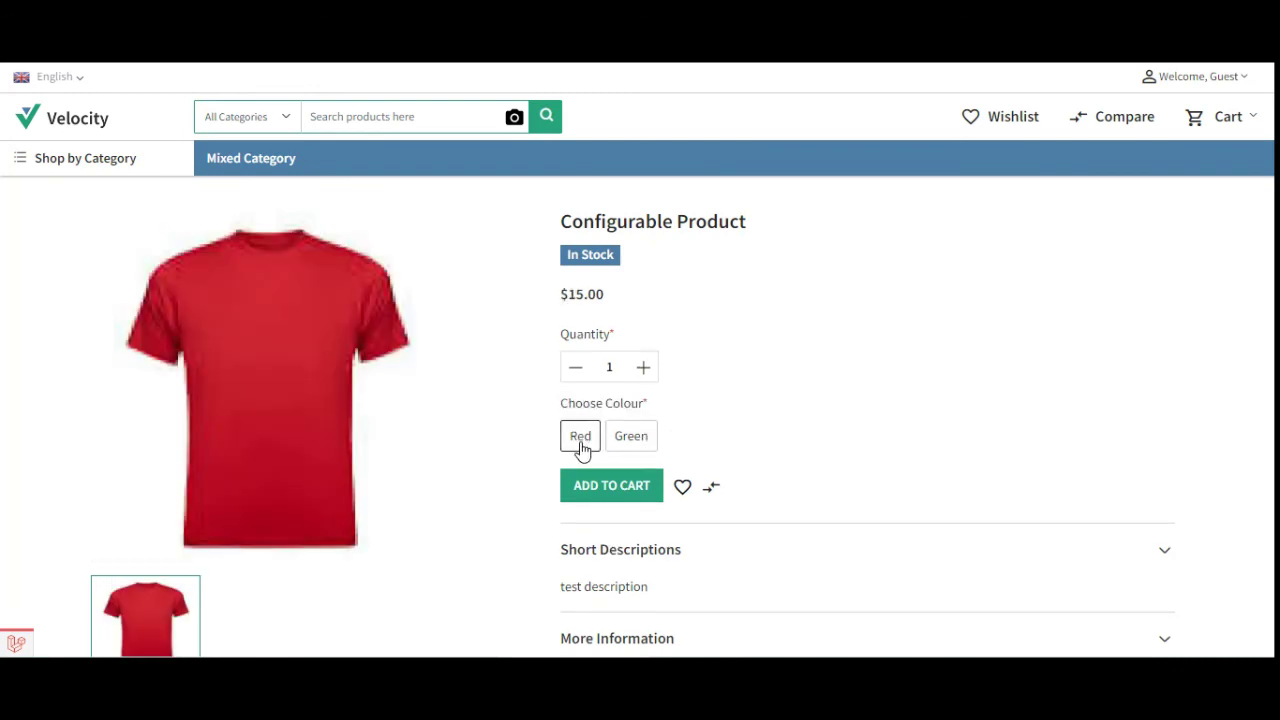
left_click_drag(570, 297, 612, 305)
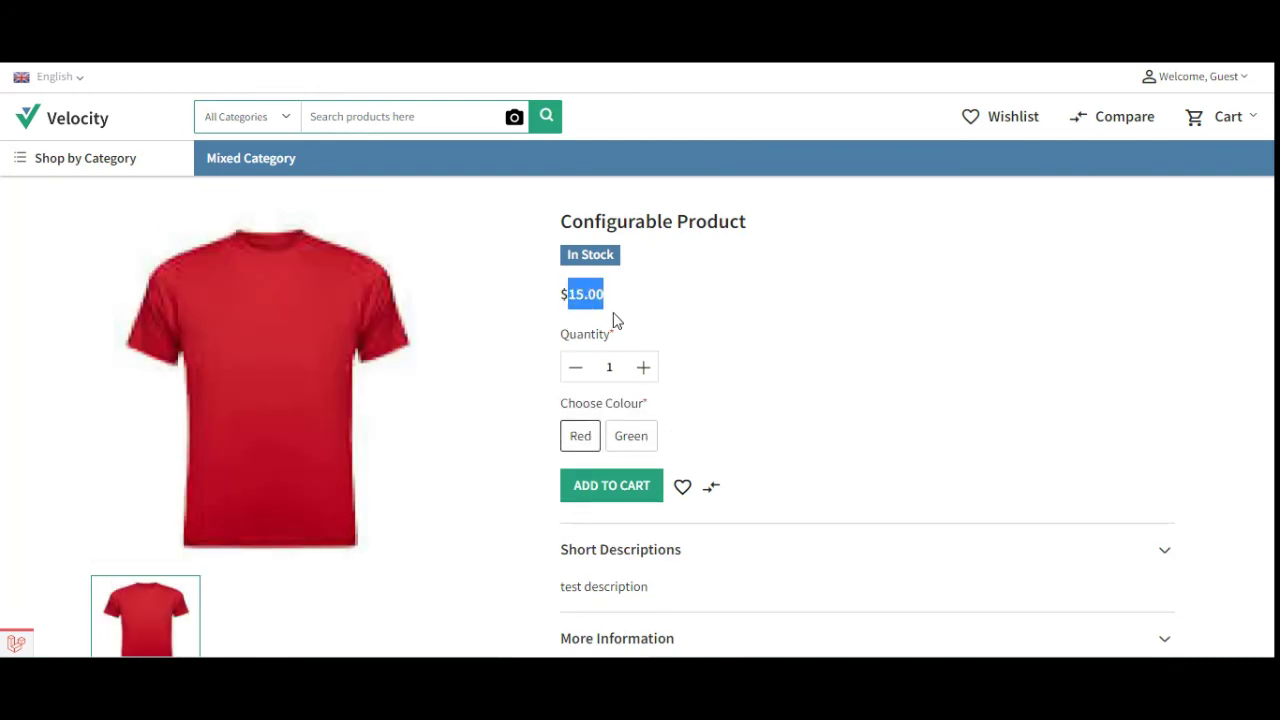
left_click(625, 447)
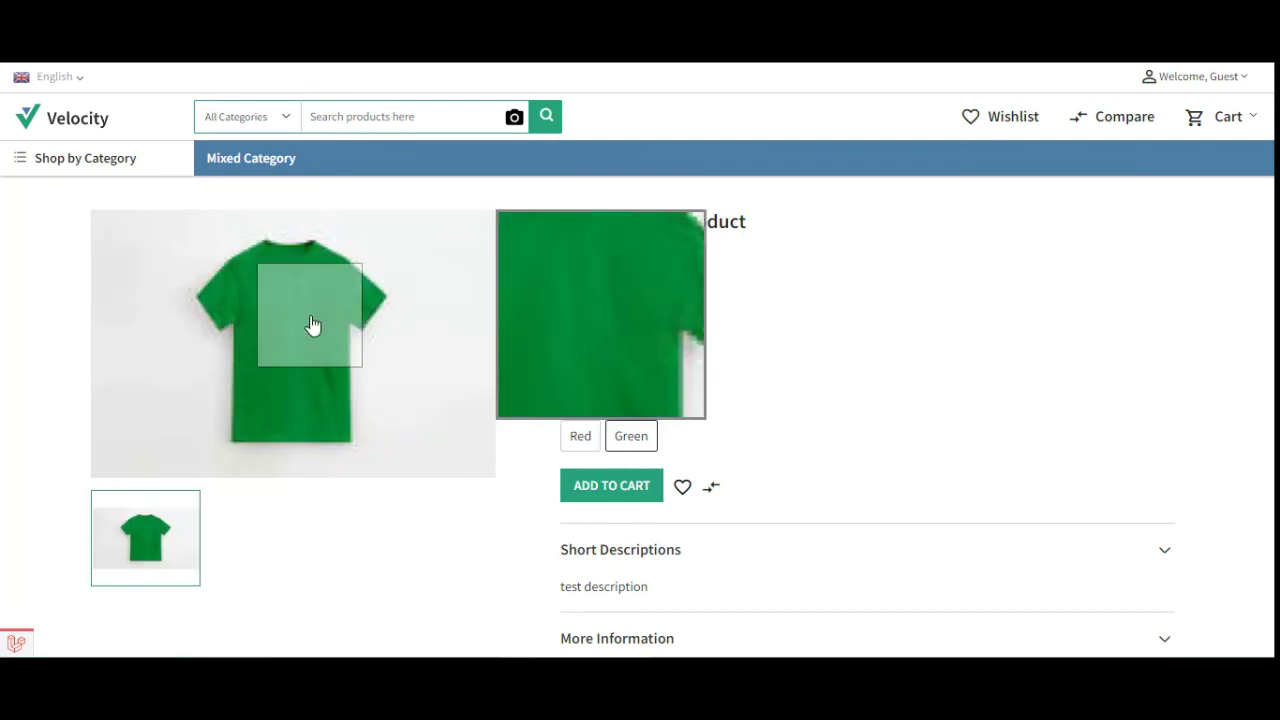
left_click_drag(572, 298, 608, 305)
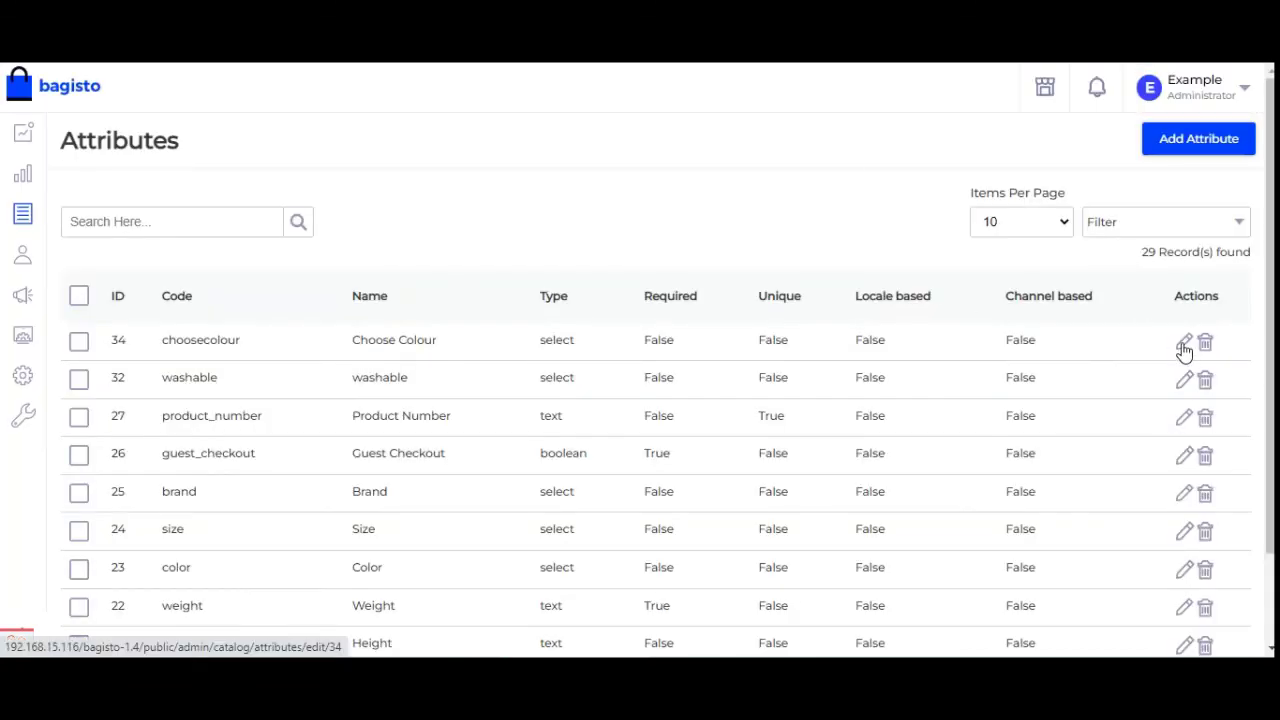
- Reopen the Choose Colour attribute in the admin and review its available swatch types, options and validation settings without changing them
left_click(1183, 345)
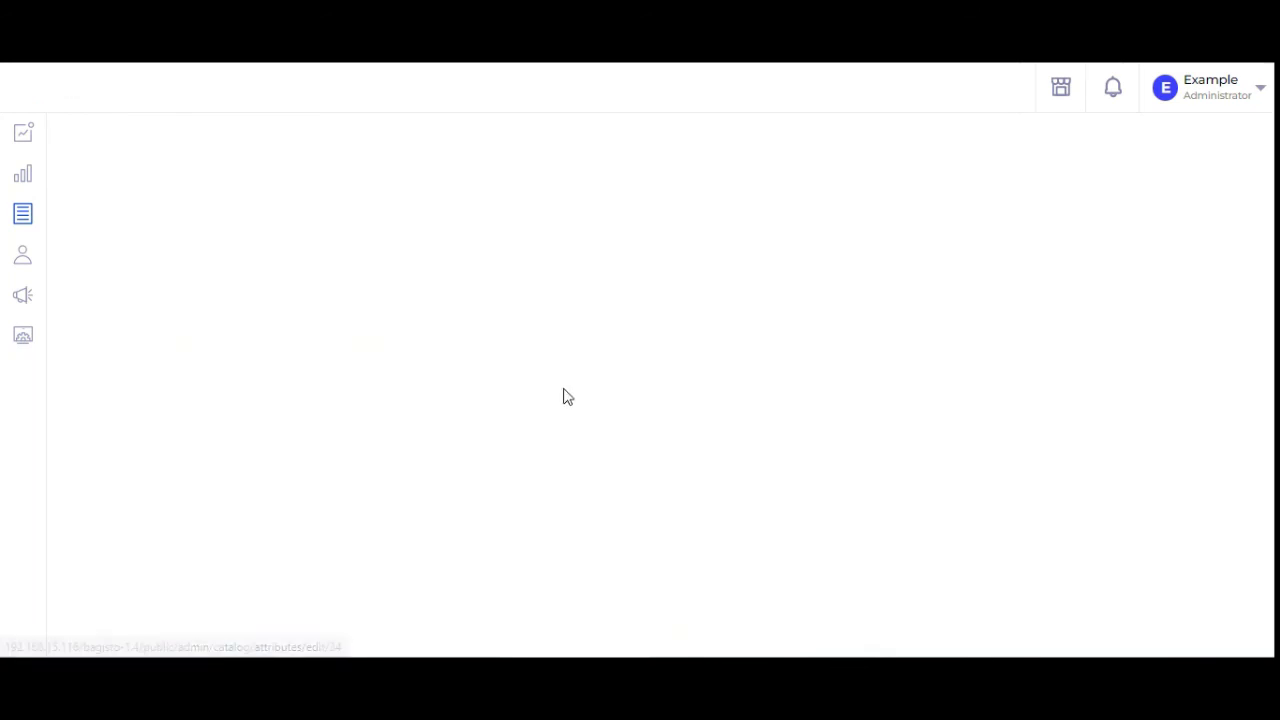
scroll(447, 416, "down", 8)
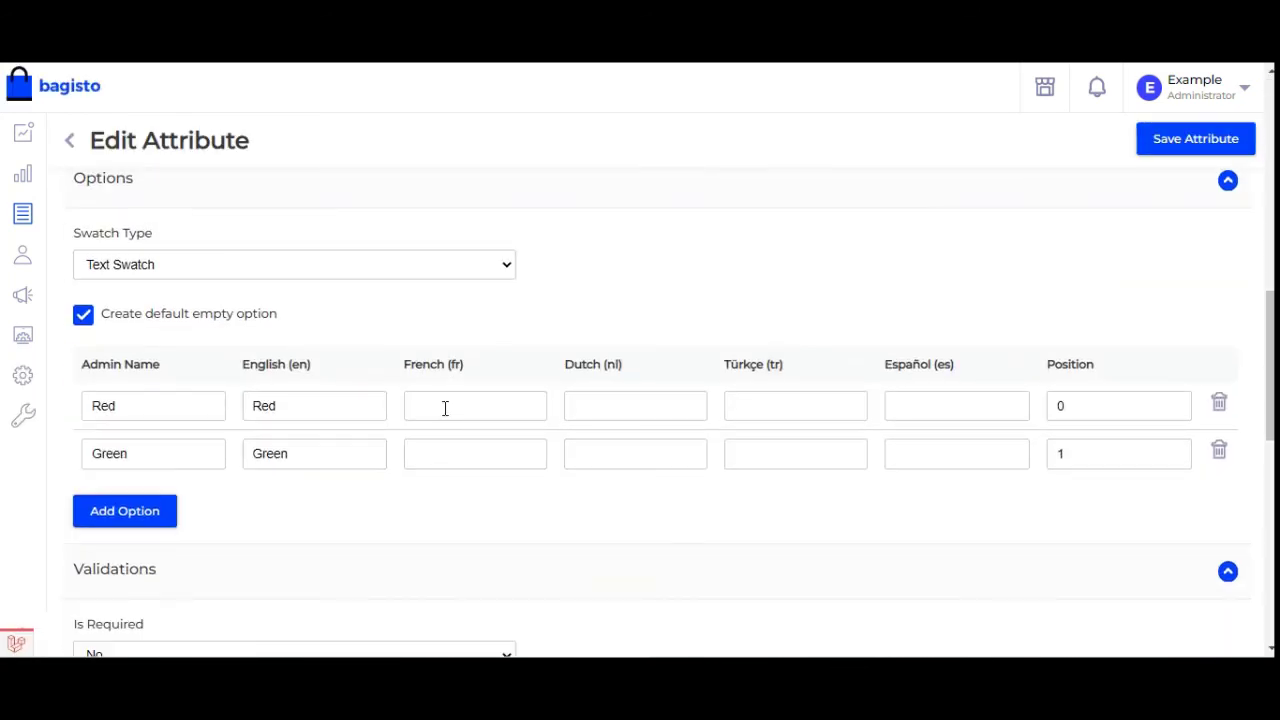
left_click(266, 270)
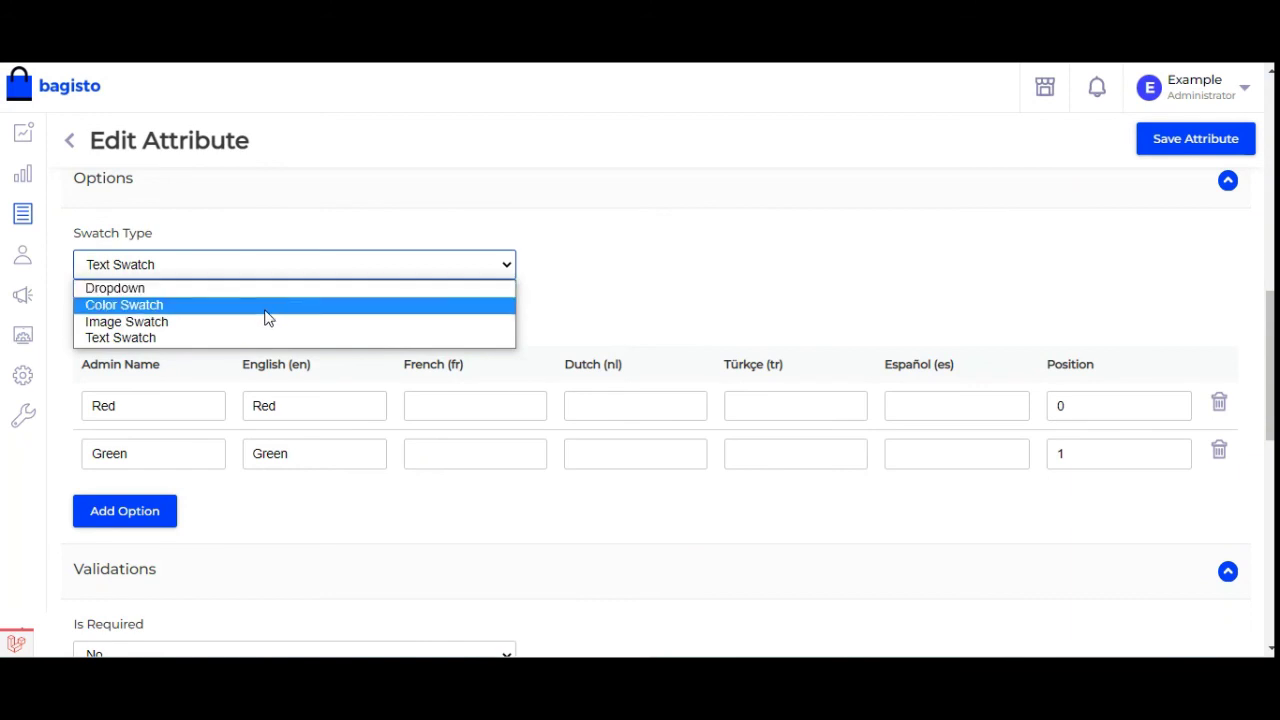
left_click(652, 244)
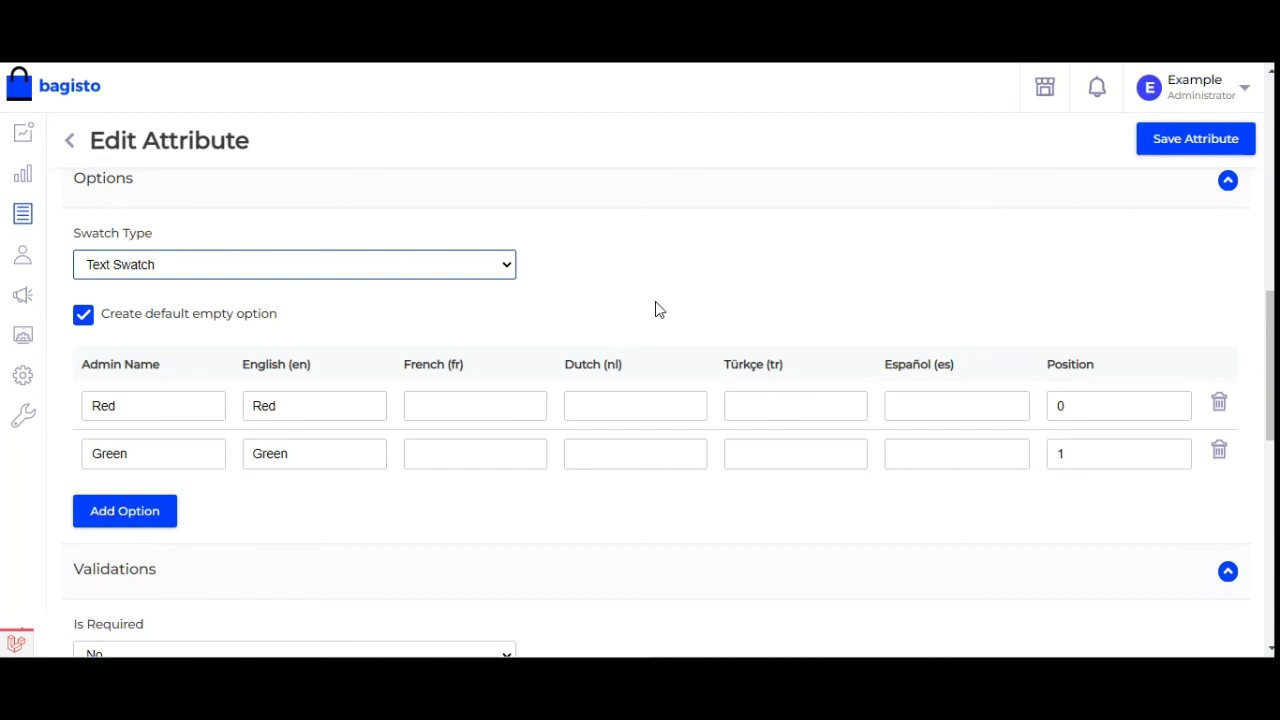
scroll(655, 310, "up", 3)
scroll(656, 305, "up", 2)
scroll(656, 305, "down", 9)
scroll(656, 309, "down", 1)
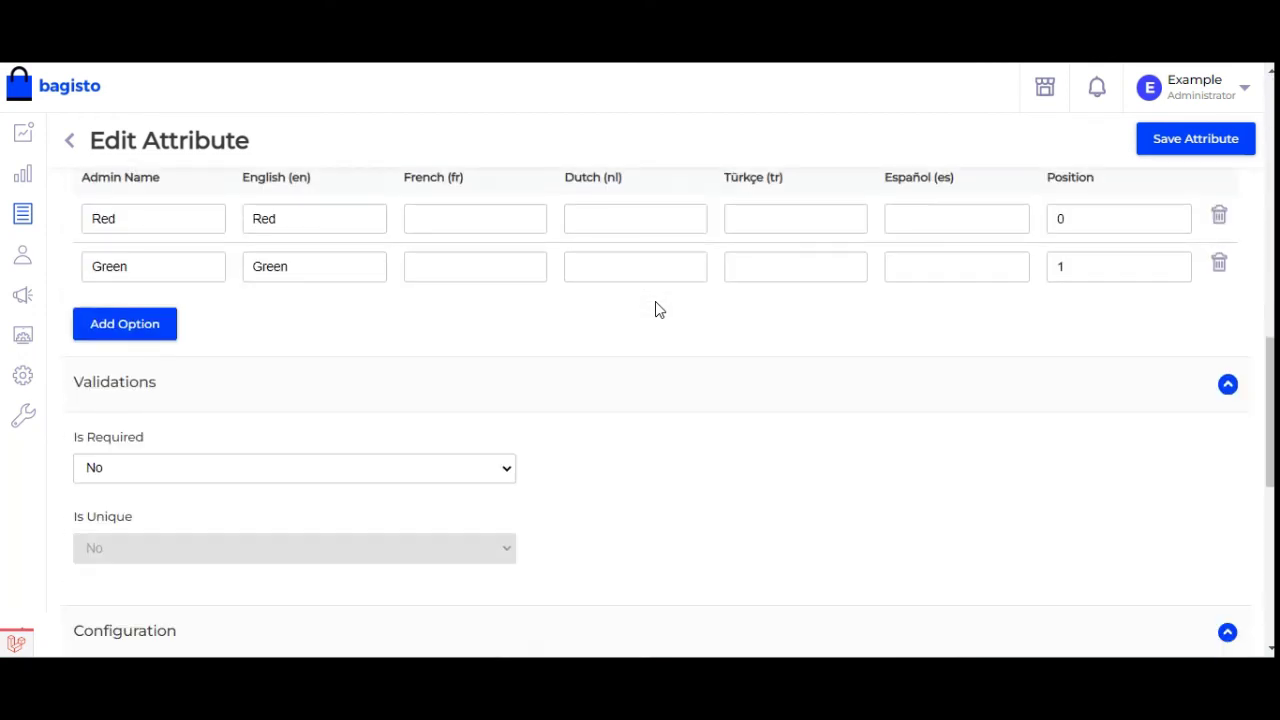
scroll(656, 305, "up", 1)
scroll(560, 315, "up", 1)
left_click(380, 266)
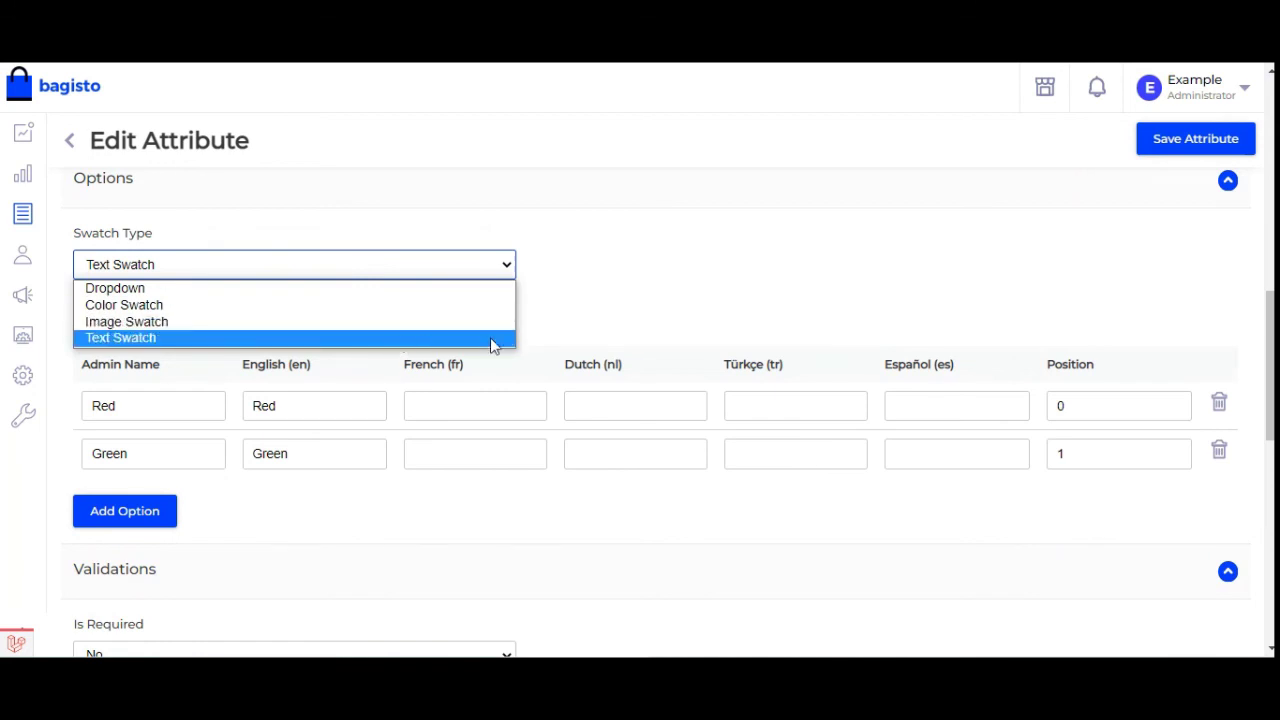
left_click(640, 289)
double_click(643, 291)
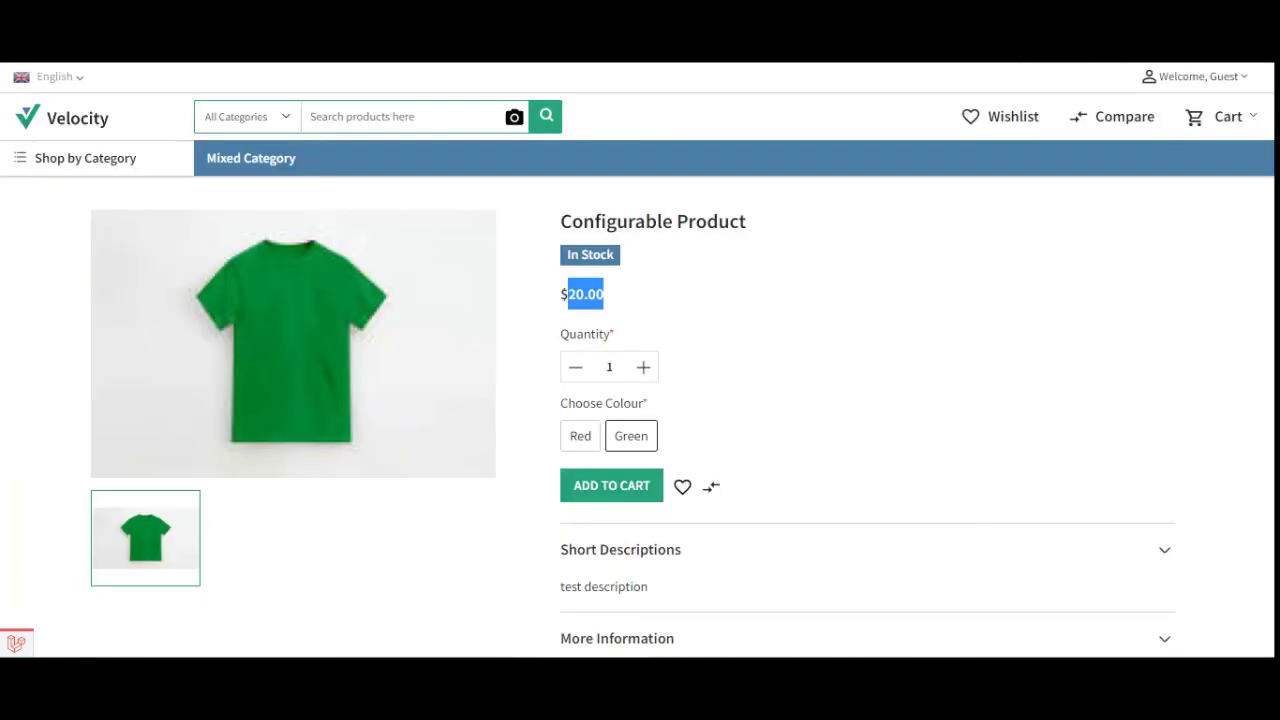
- Return to the Configurable Product page on the storefront and preview the Red variant
left_click(670, 308)
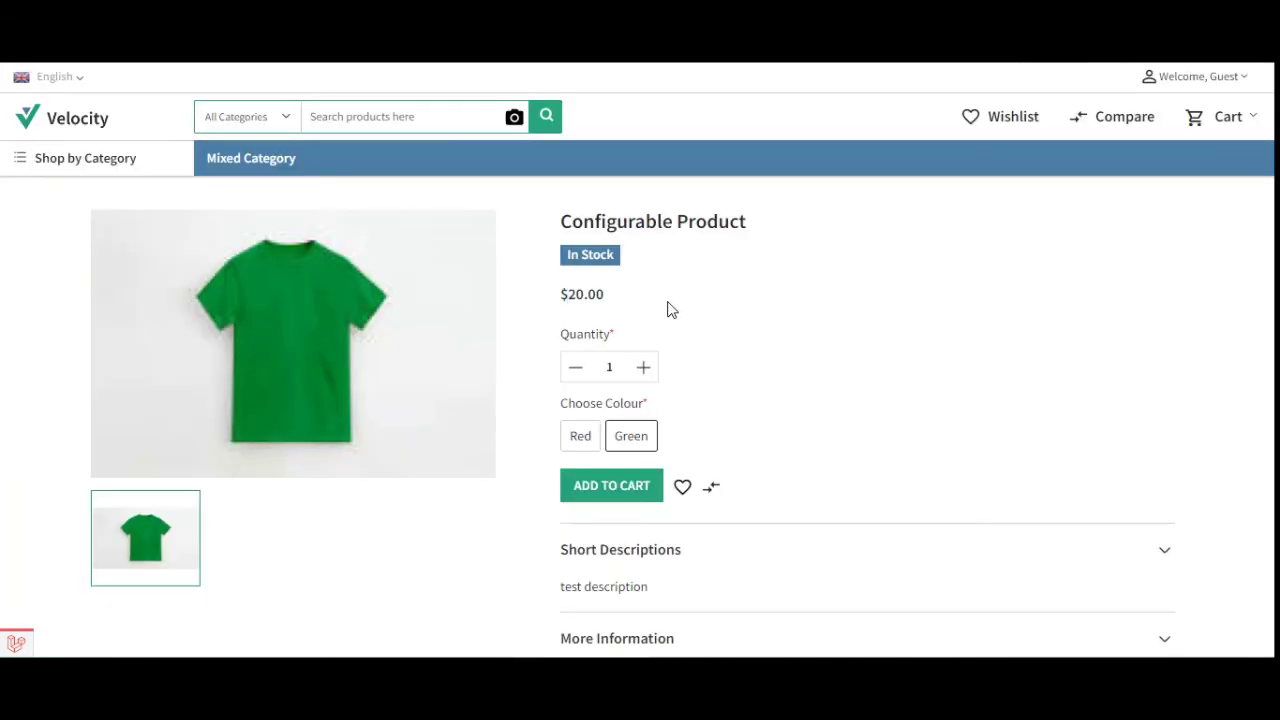
left_click(582, 443)
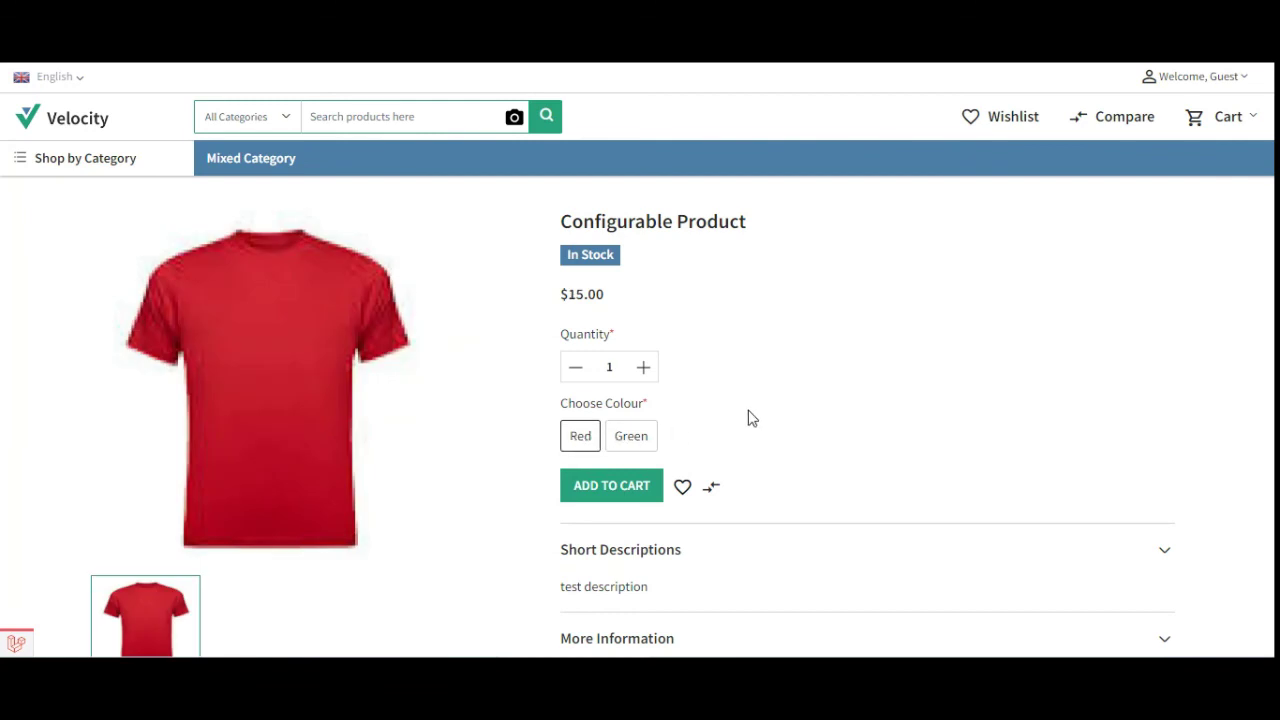